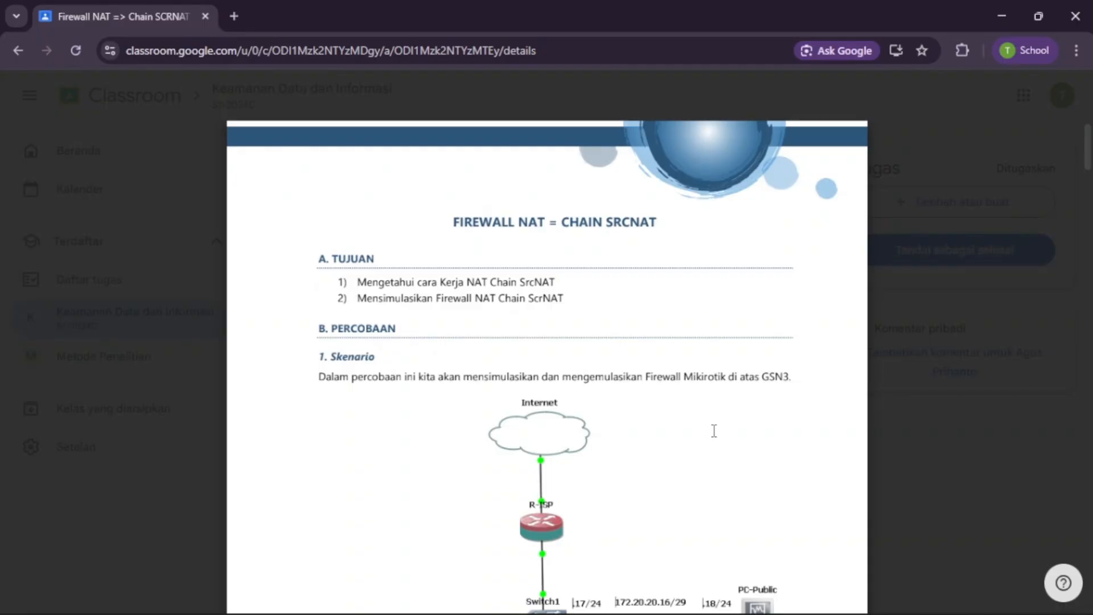
# Step: Examine the simulation topology diagram in the Skenario section of the NAT-SrcNAT module
pyautogui.scroll(-4, 714, 431)
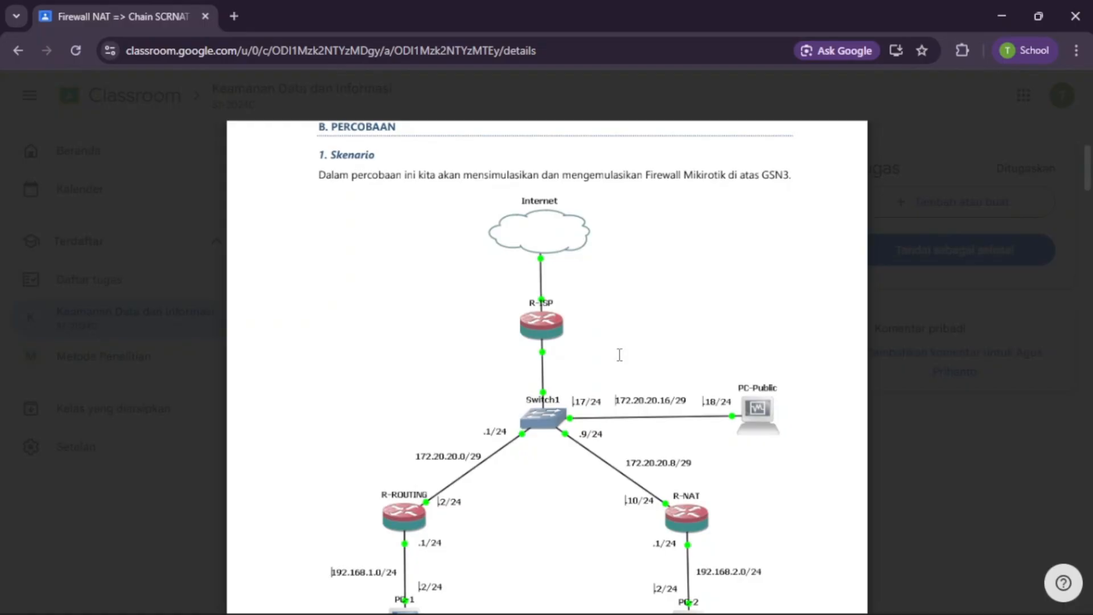
pyautogui.scroll(-1, 578, 354)
pyautogui.scroll(-1, 554, 215)
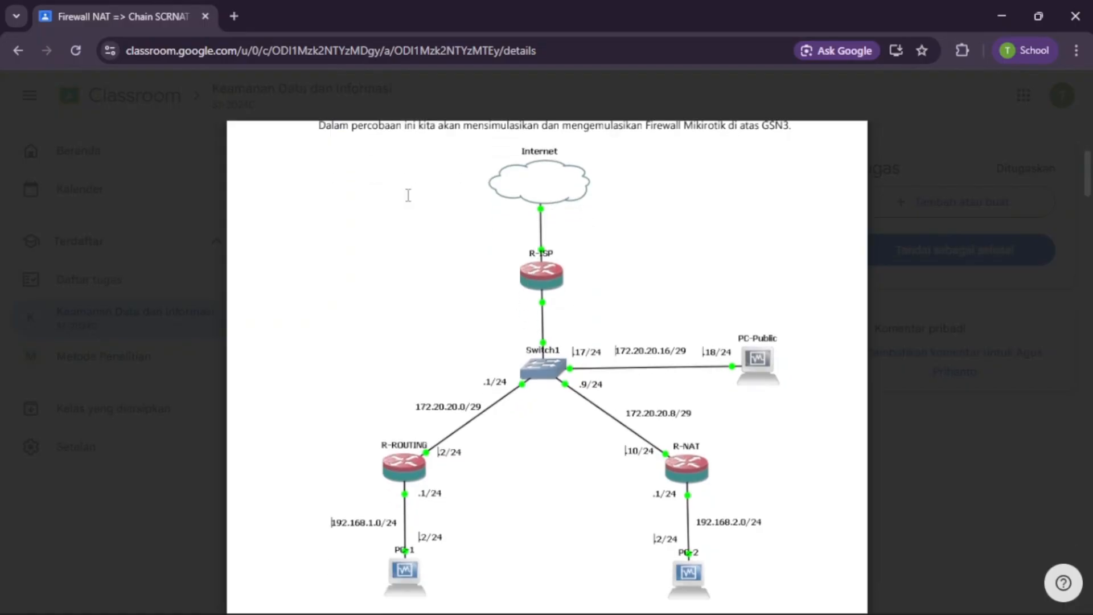
pyautogui.scroll(-1, 607, 336)
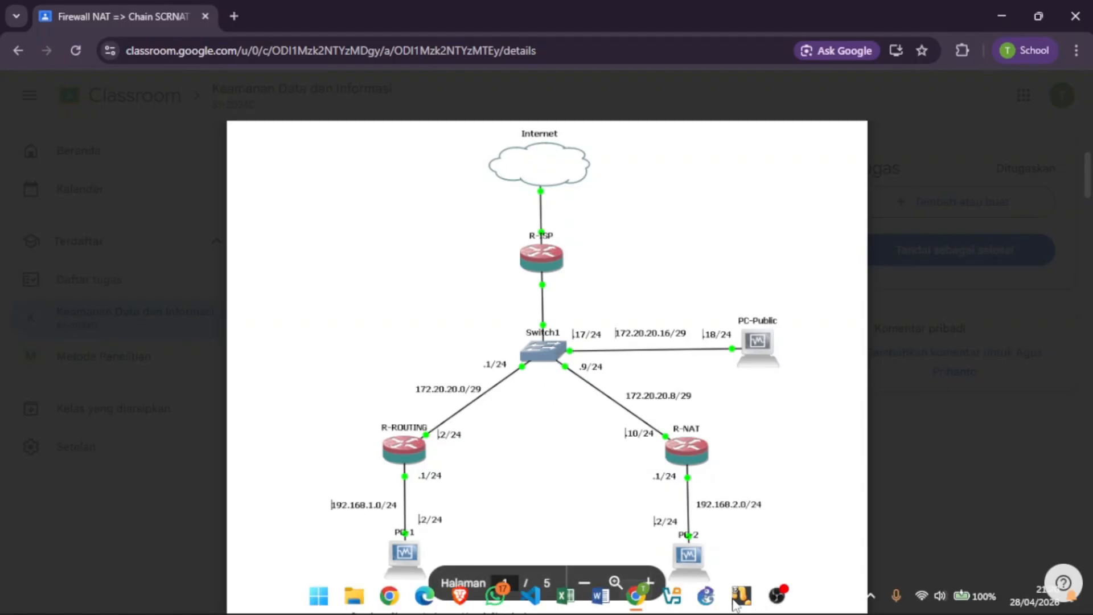
# Step: Switch to the firewall-NAT project in GNS3 and shift the Cloud1 and Rr-1 nodes slightly to the right
pyautogui.moveTo(722, 605)
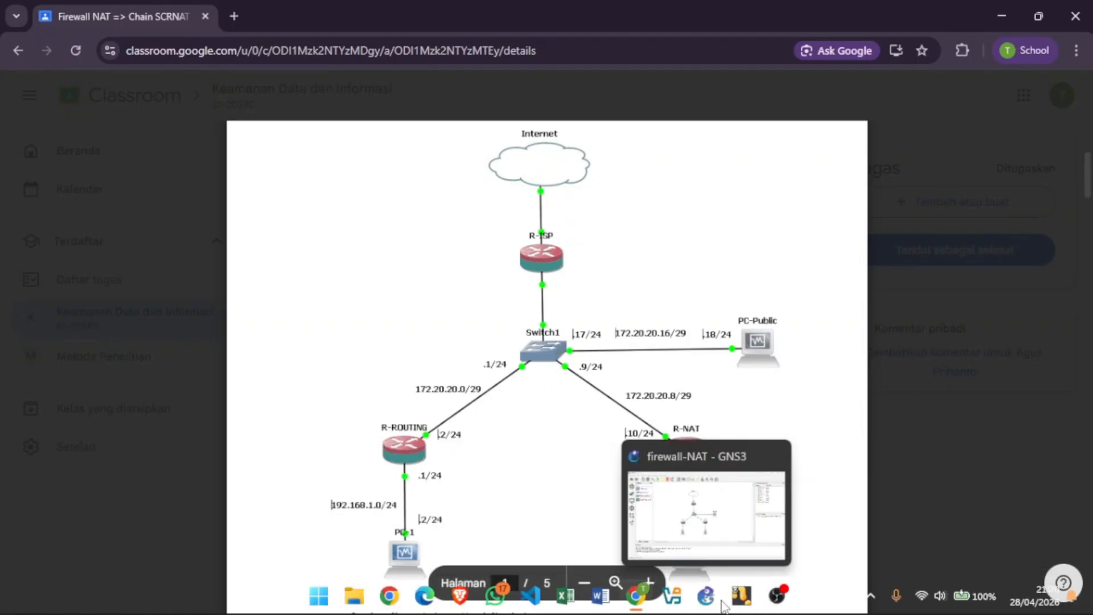
pyautogui.click(735, 539)
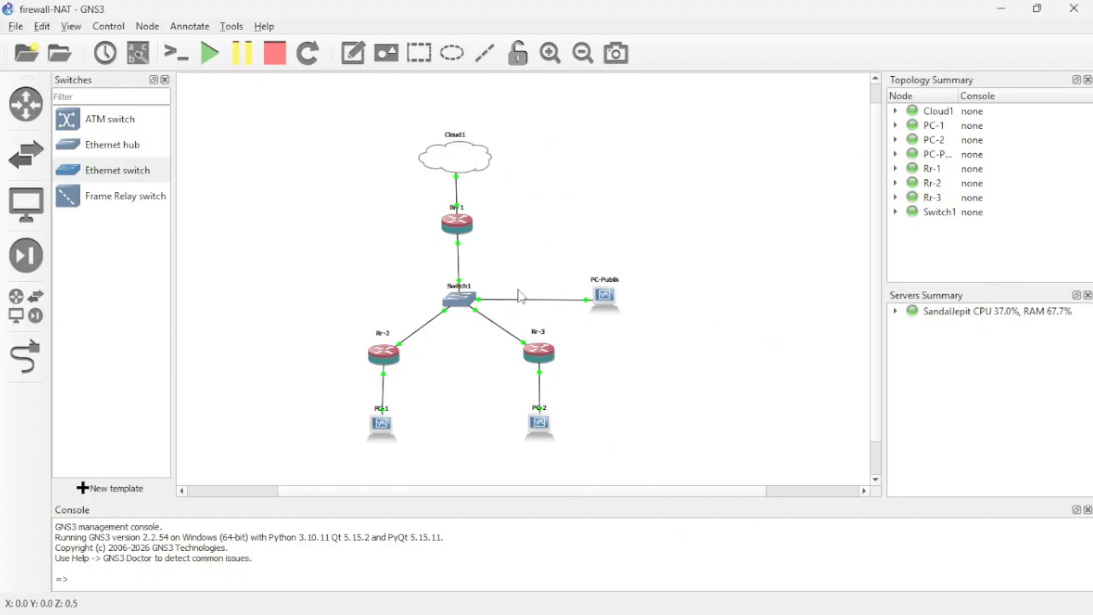
pyautogui.moveTo(468, 165); pyautogui.dragTo(474, 164)
pyautogui.moveTo(460, 224); pyautogui.dragTo(467, 226)
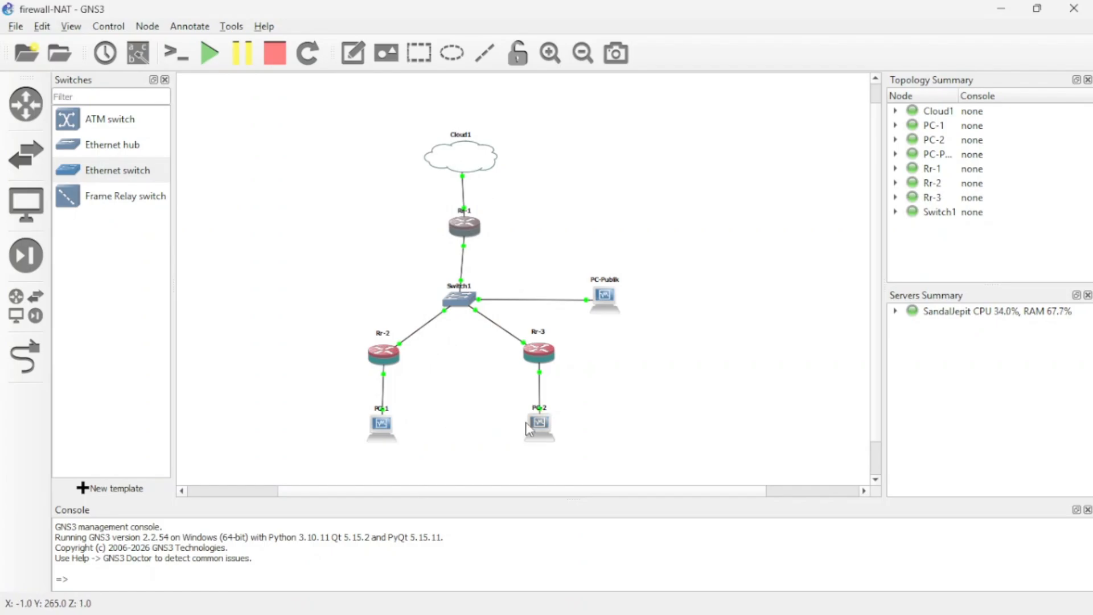
# Step: Switch back to the module in Chrome and review the topology diagram, the router IP address table and the identity scripts
pyautogui.moveTo(679, 614)
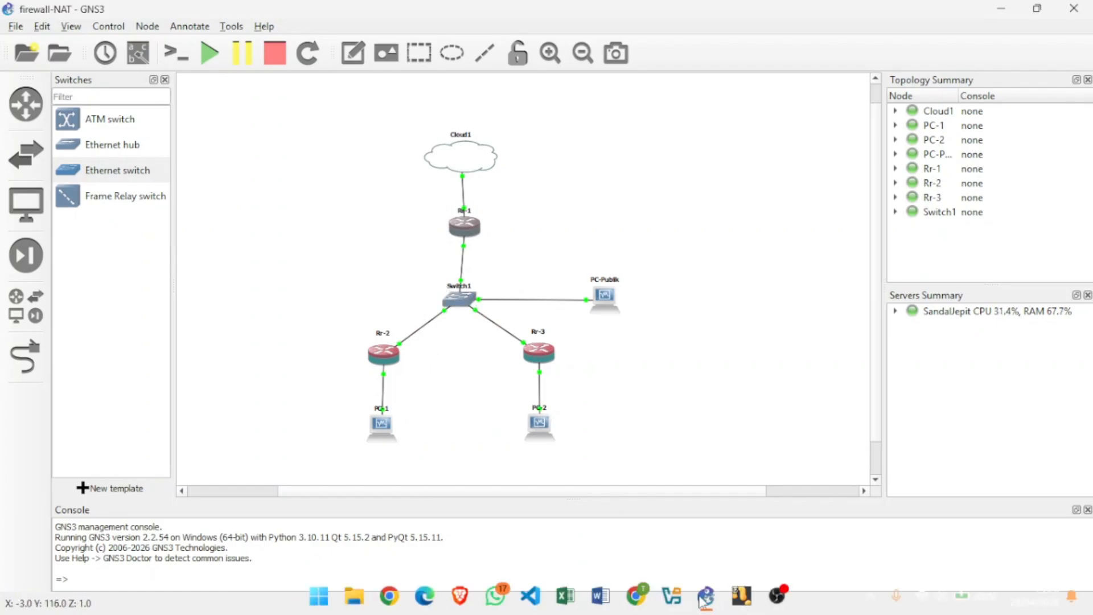
pyautogui.click(639, 488)
pyautogui.scroll(-3, 629, 401)
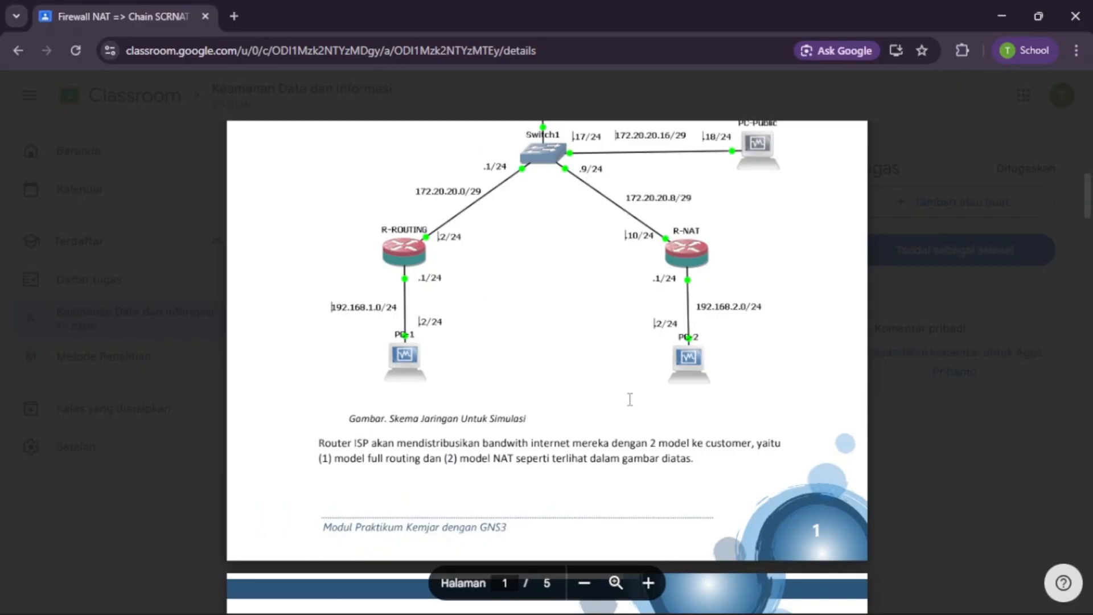
pyautogui.scroll(2, 630, 399)
pyautogui.scroll(-1, 542, 395)
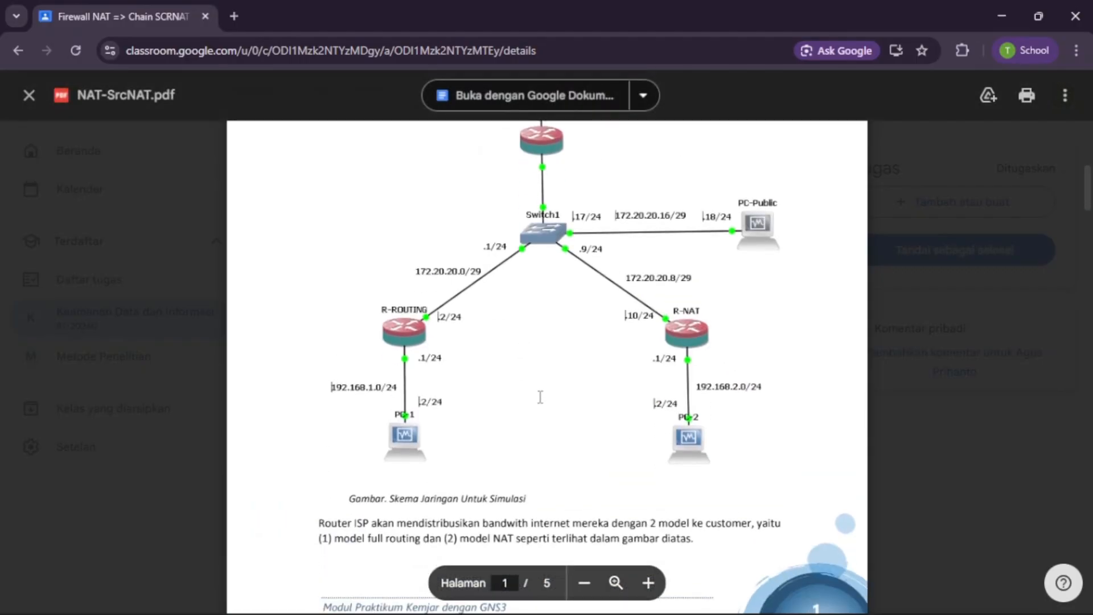
pyautogui.scroll(-6, 485, 403)
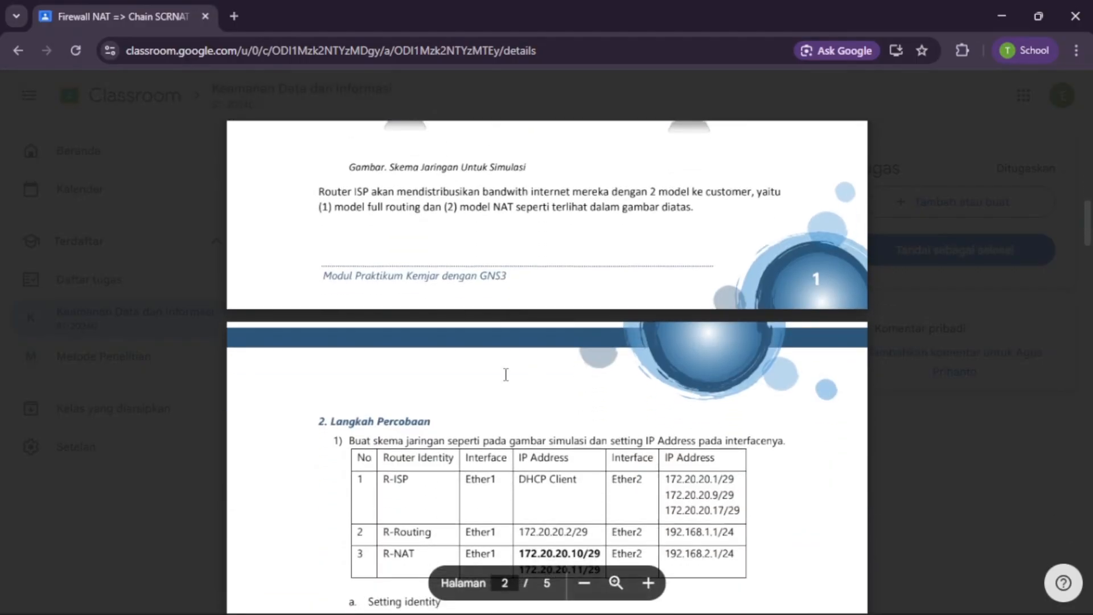
pyautogui.scroll(2, 506, 373)
pyautogui.scroll(-3, 581, 306)
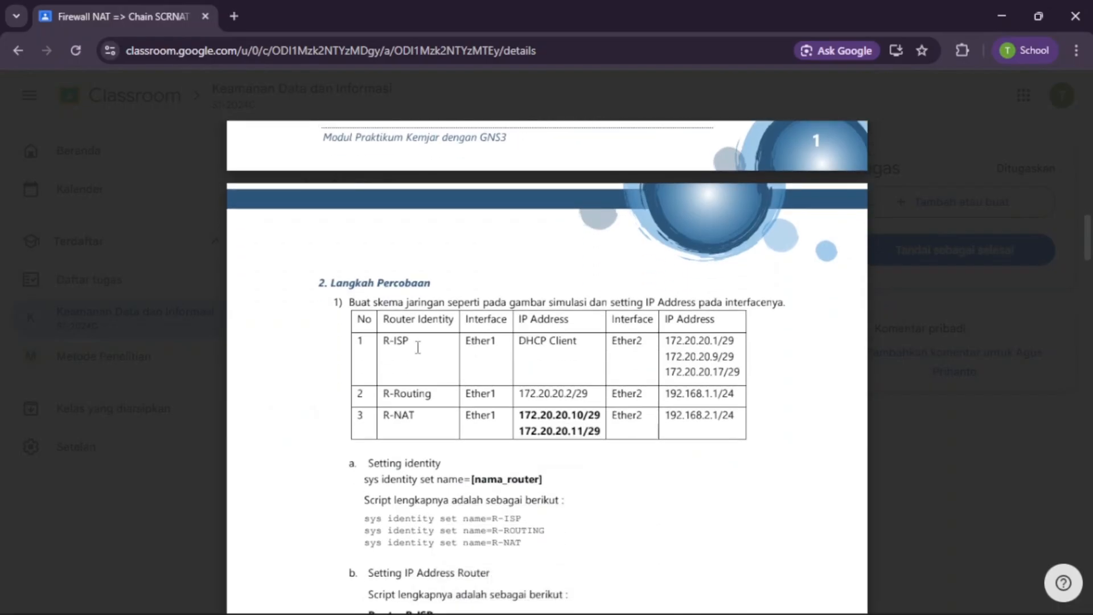
pyautogui.scroll(-1, 432, 341)
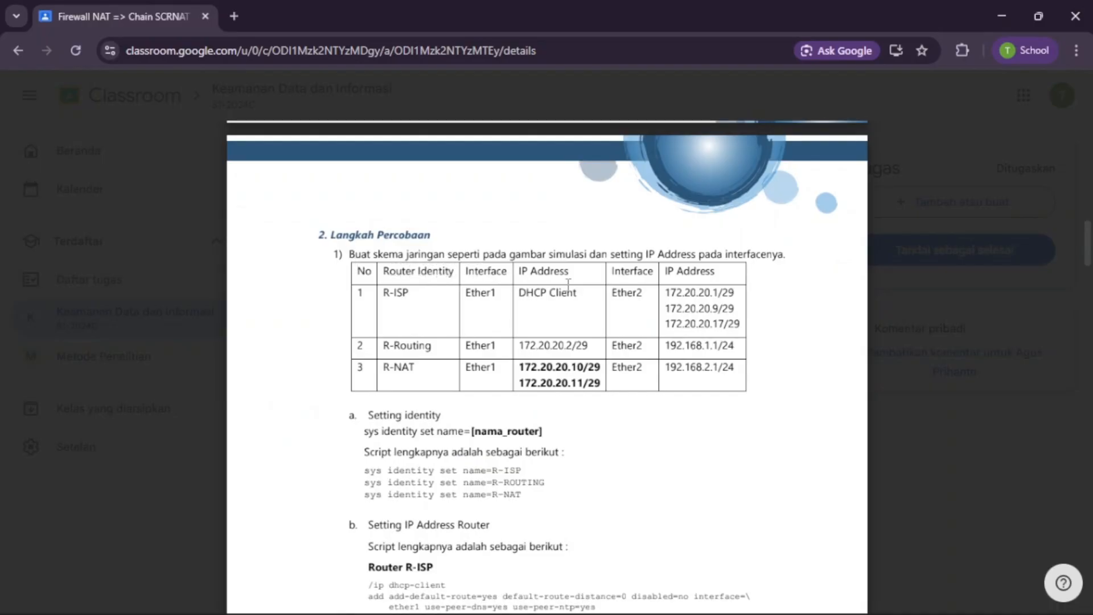
pyautogui.scroll(5, 626, 342)
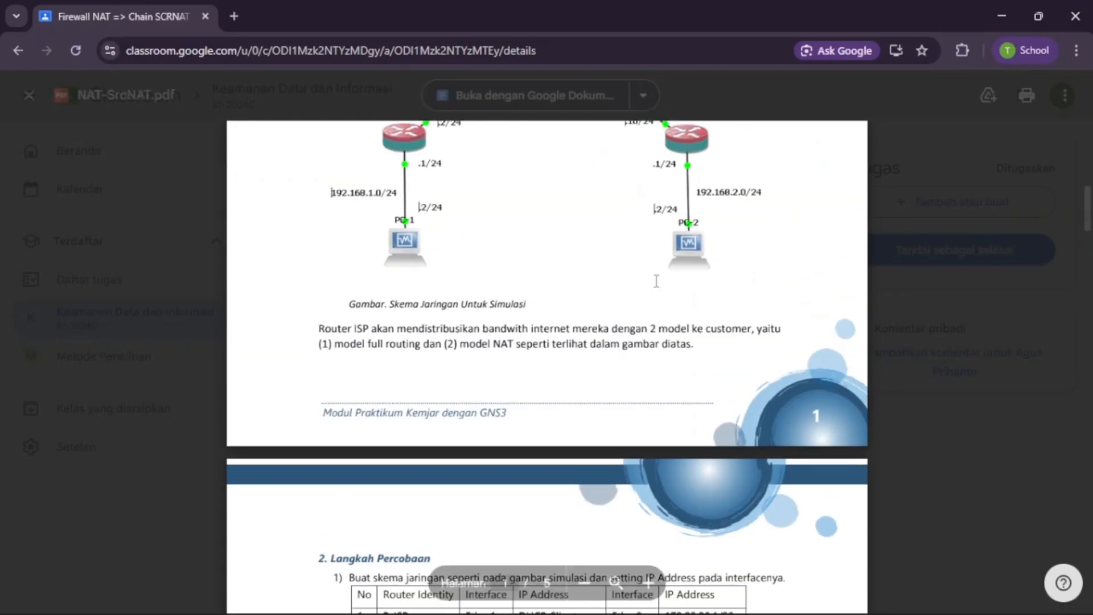
pyautogui.scroll(-3, 605, 367)
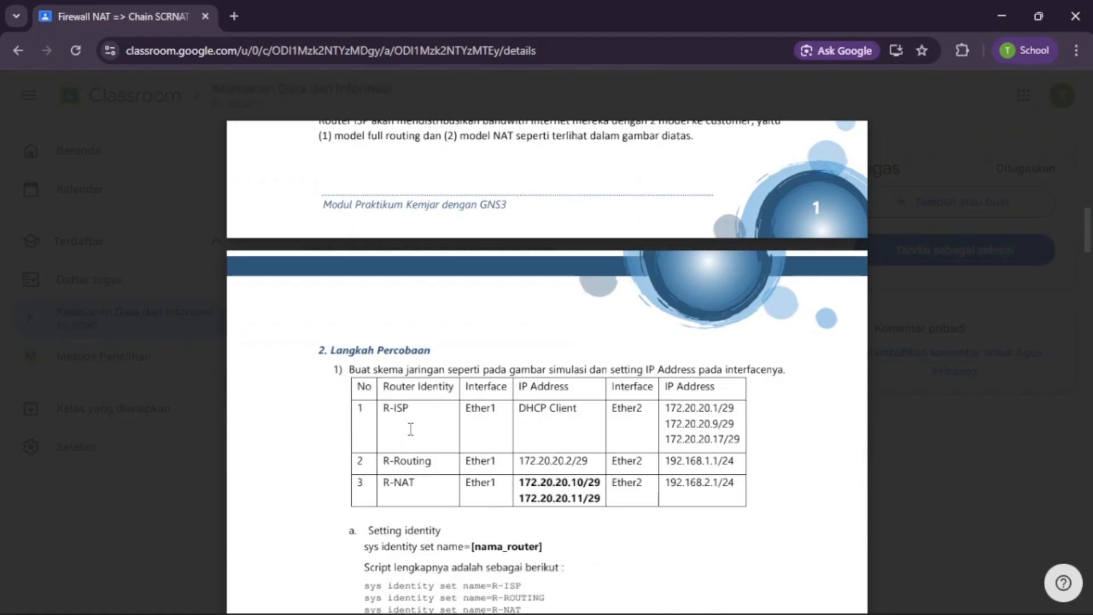
pyautogui.scroll(-1, 422, 434)
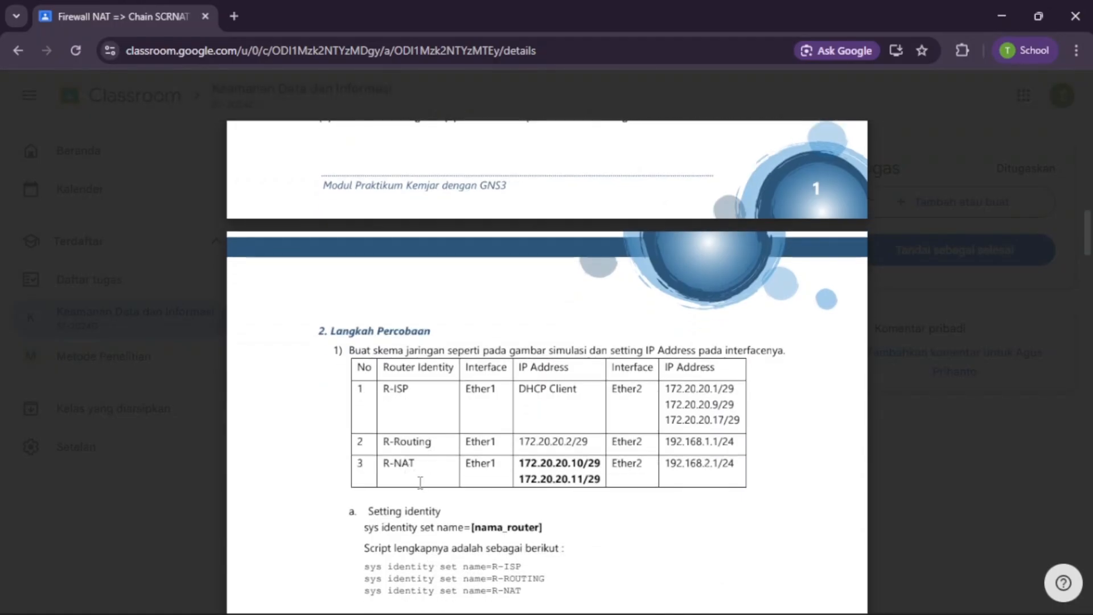
pyautogui.scroll(-3, 447, 470)
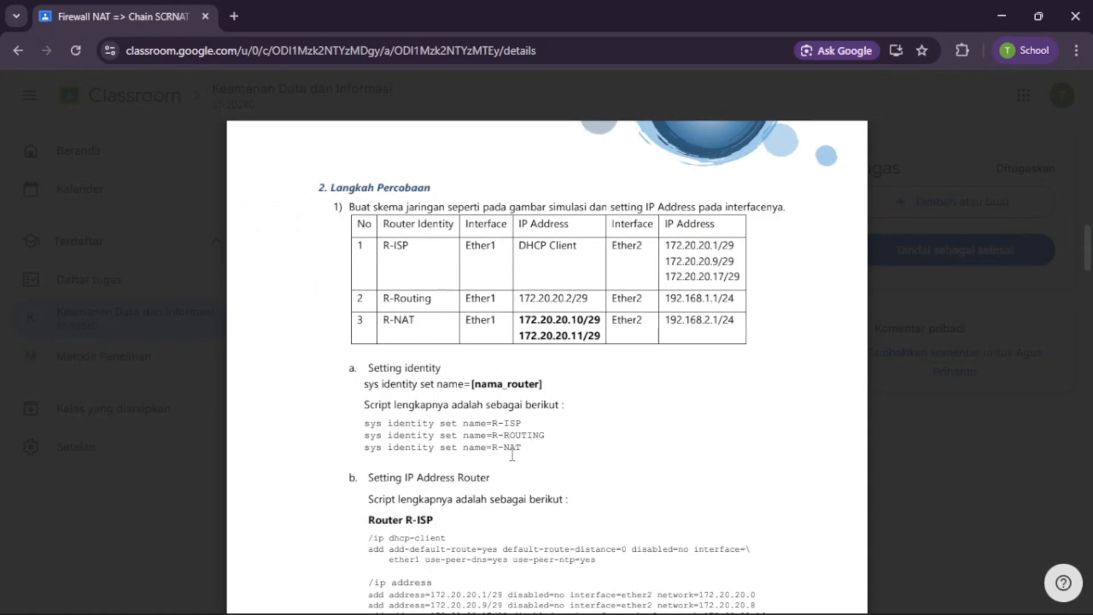
# Step: Examine the module's Setting IP Address Router scripts for R-ISP, comparing them with the router address table
pyautogui.moveTo(756, 590)
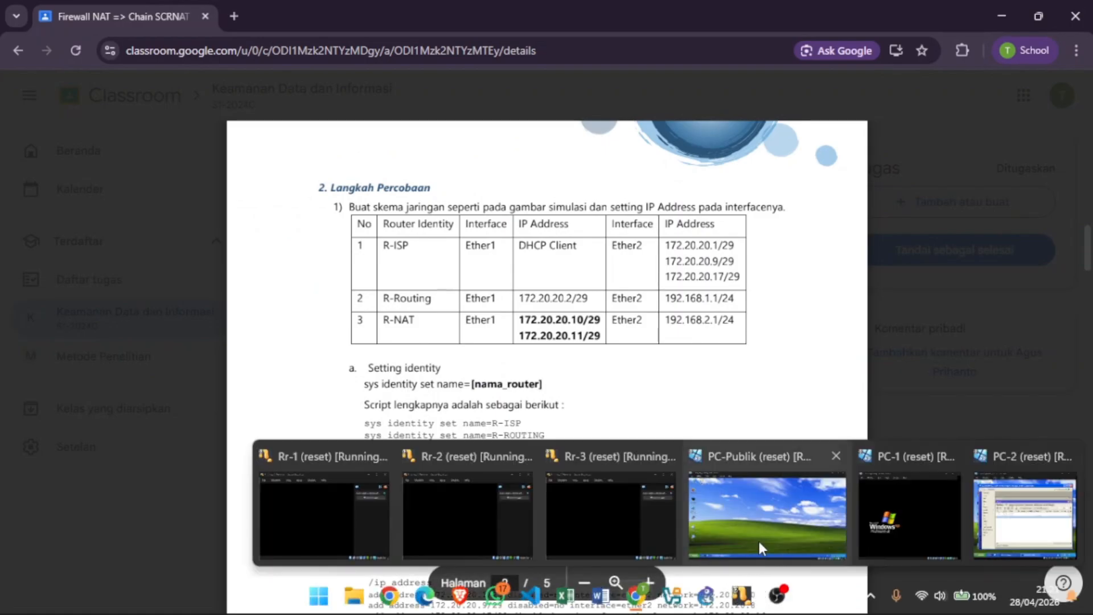
pyautogui.moveTo(706, 595)
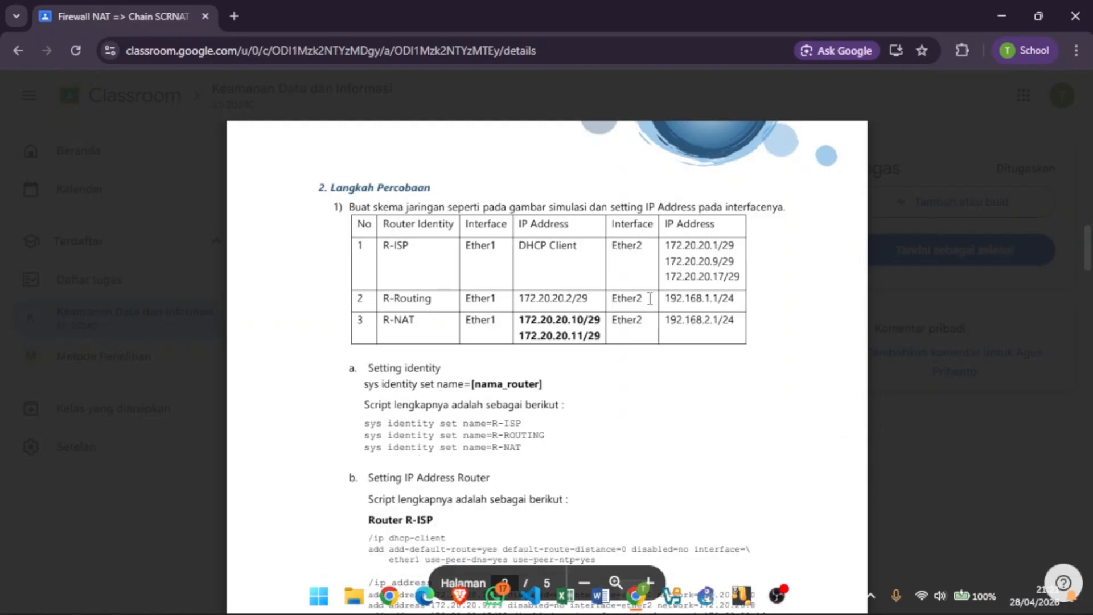
pyautogui.scroll(-1, 650, 298)
pyautogui.scroll(-3, 650, 298)
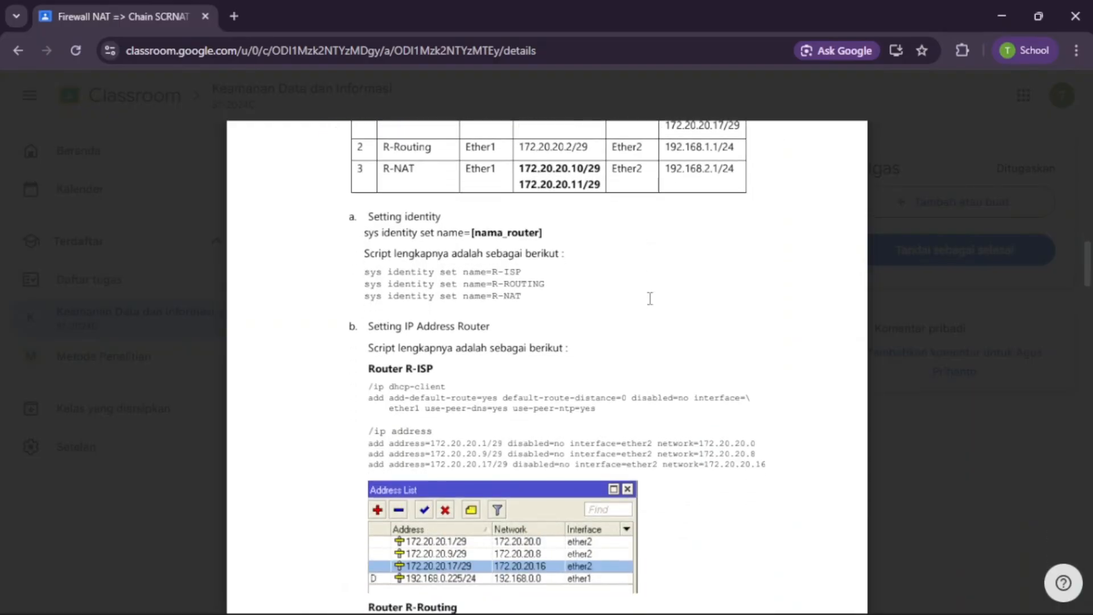
pyautogui.scroll(-1, 650, 298)
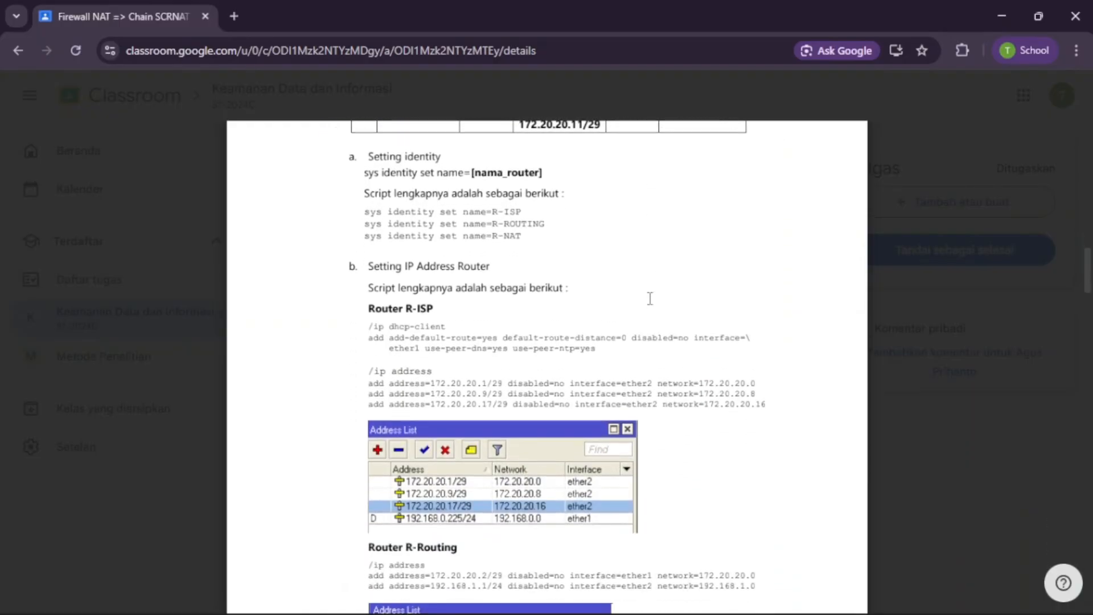
pyautogui.scroll(1, 650, 299)
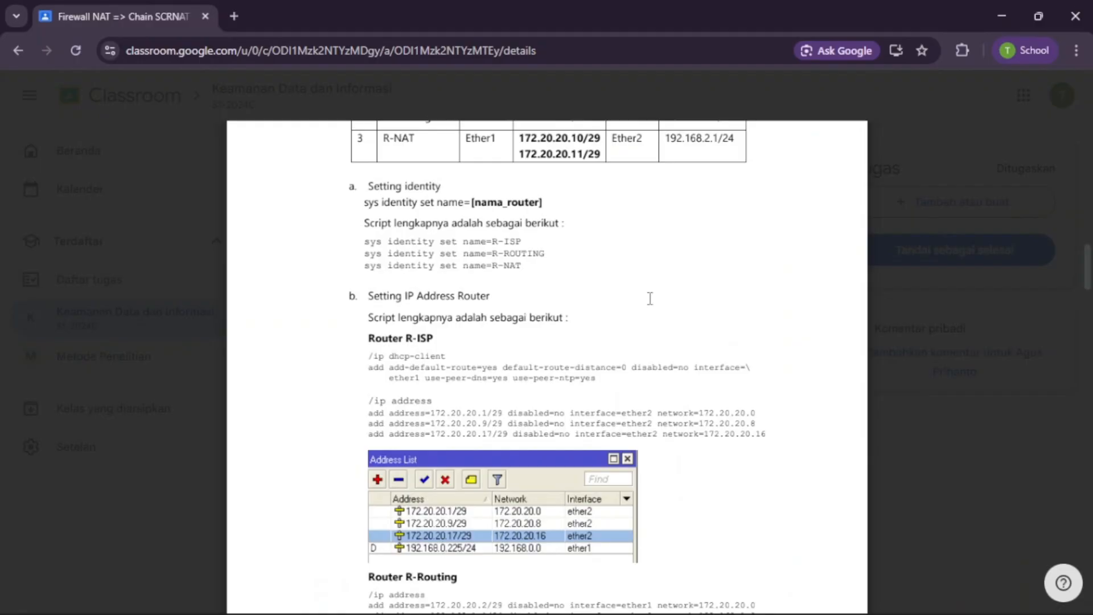
pyautogui.scroll(-2, 650, 298)
pyautogui.scroll(3, 650, 299)
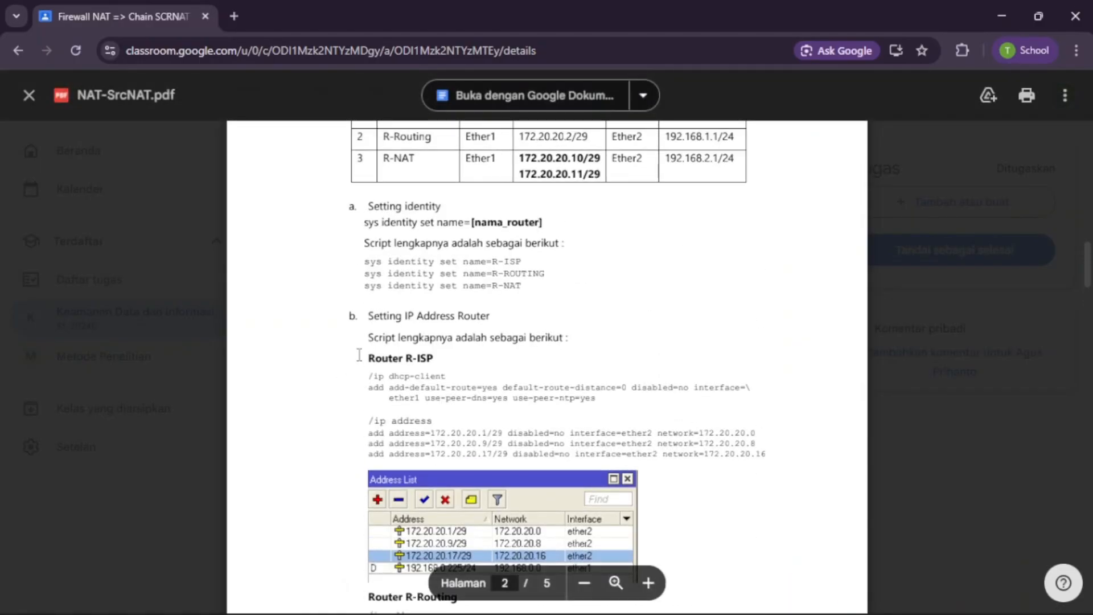
pyautogui.scroll(3, 379, 380)
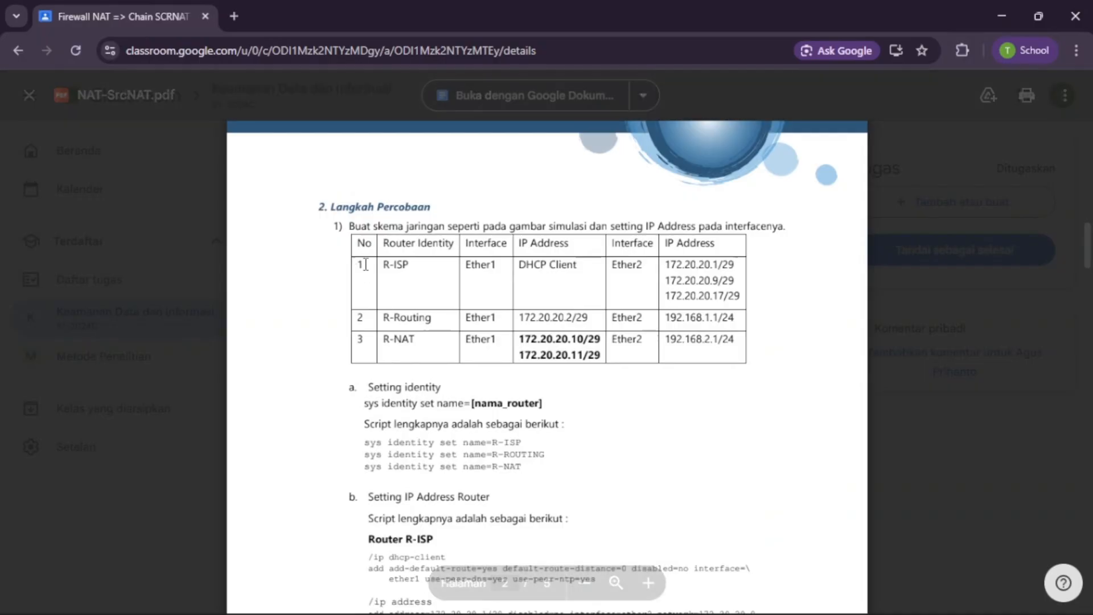
pyautogui.scroll(-1, 504, 309)
pyautogui.scroll(-6, 542, 364)
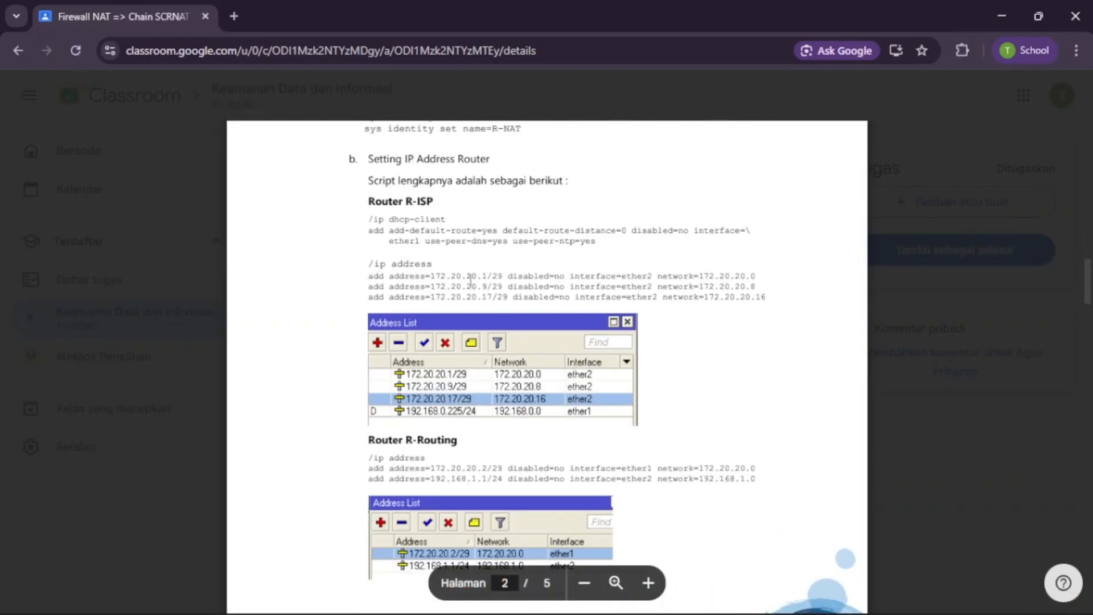
pyautogui.scroll(1, 410, 239)
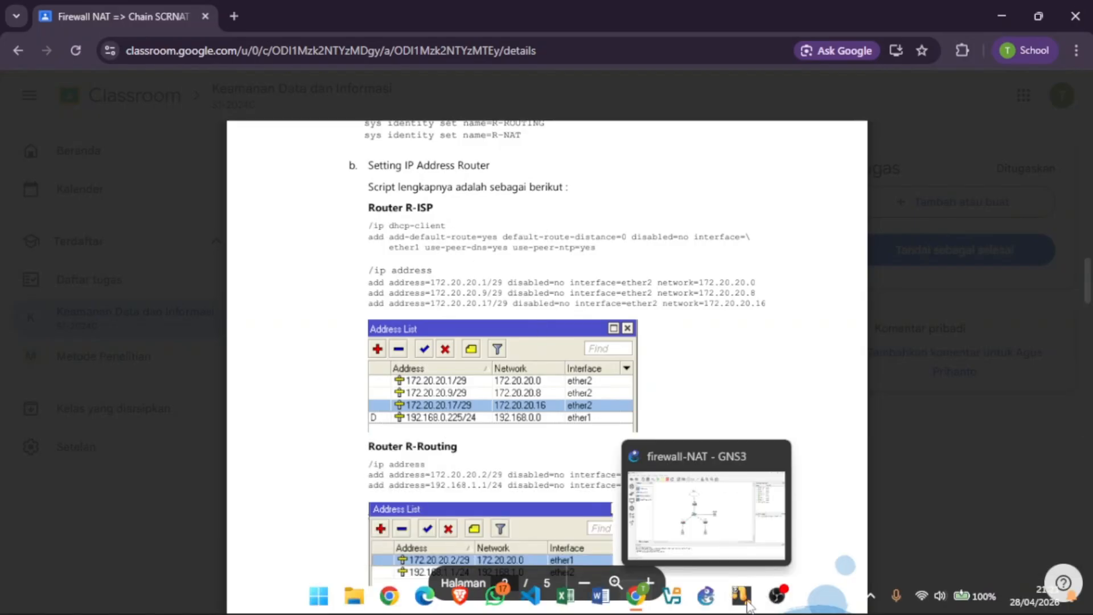
# Step: Check Rr-1's network adapter settings in Oracle VirtualBox Manager, then minimize the manager
pyautogui.click(683, 605)
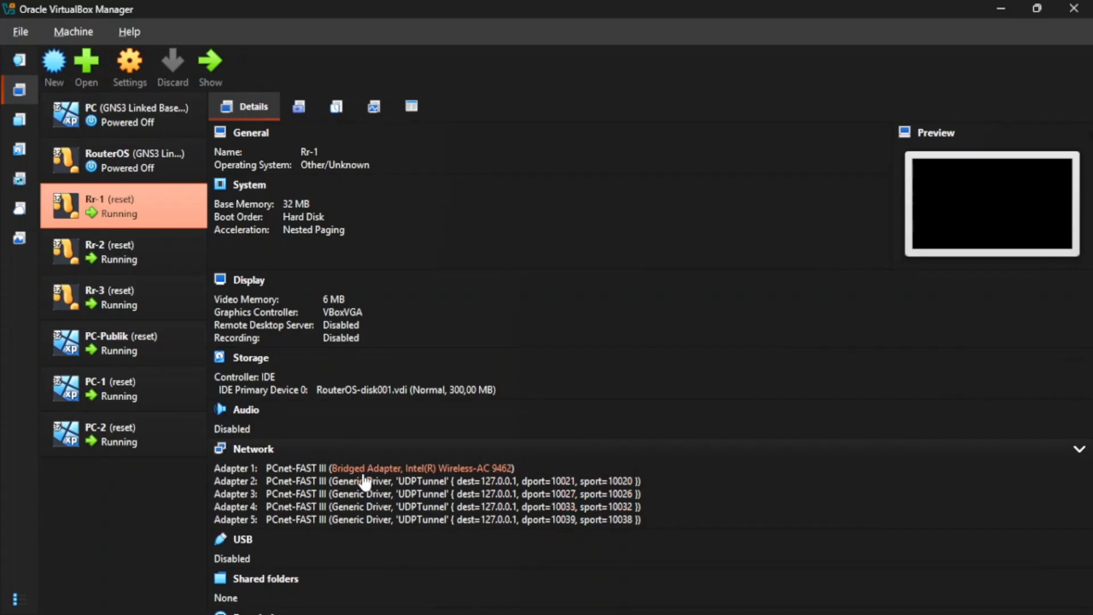
pyautogui.click(997, 6)
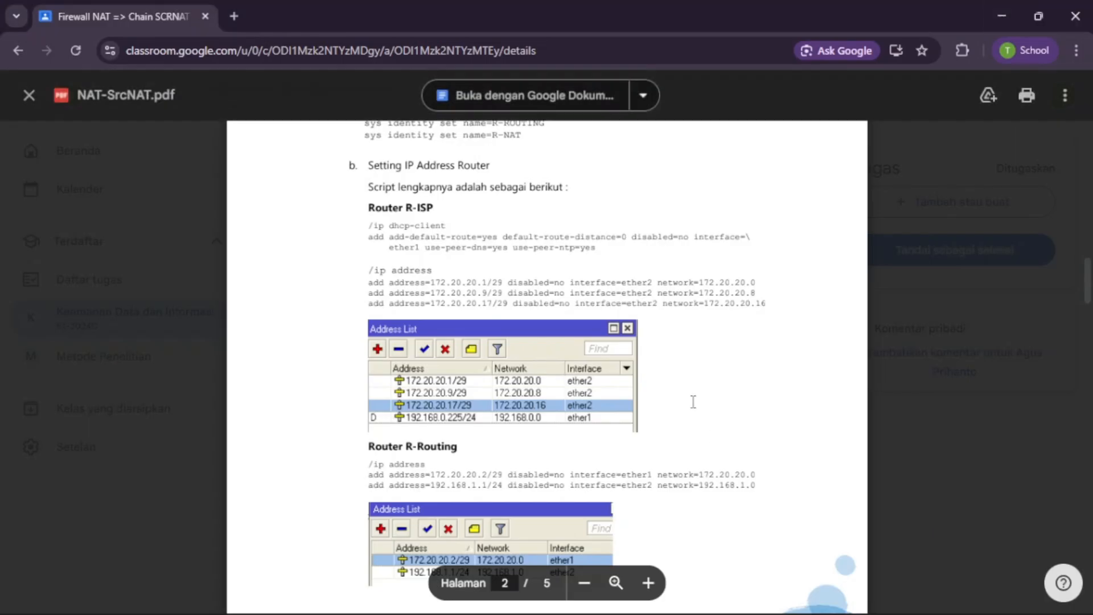
# Step: Switch to the PC-Publik virtual machine and inspect R-ISP's DHCP client options and ether1 lease in WinBox, widening the IP Address column
pyautogui.click(804, 530)
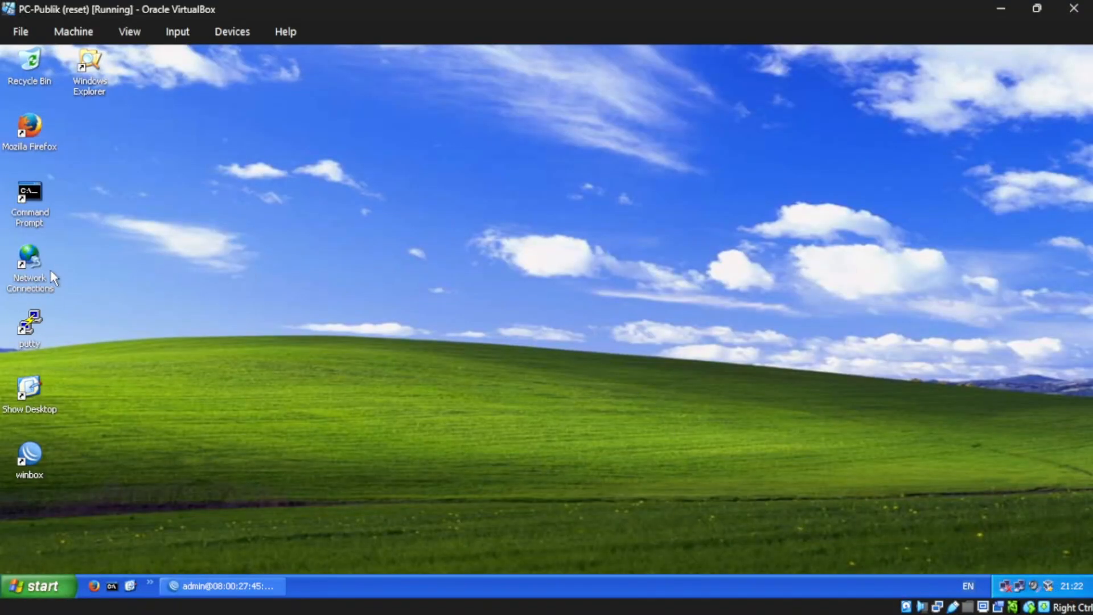
pyautogui.click(210, 587)
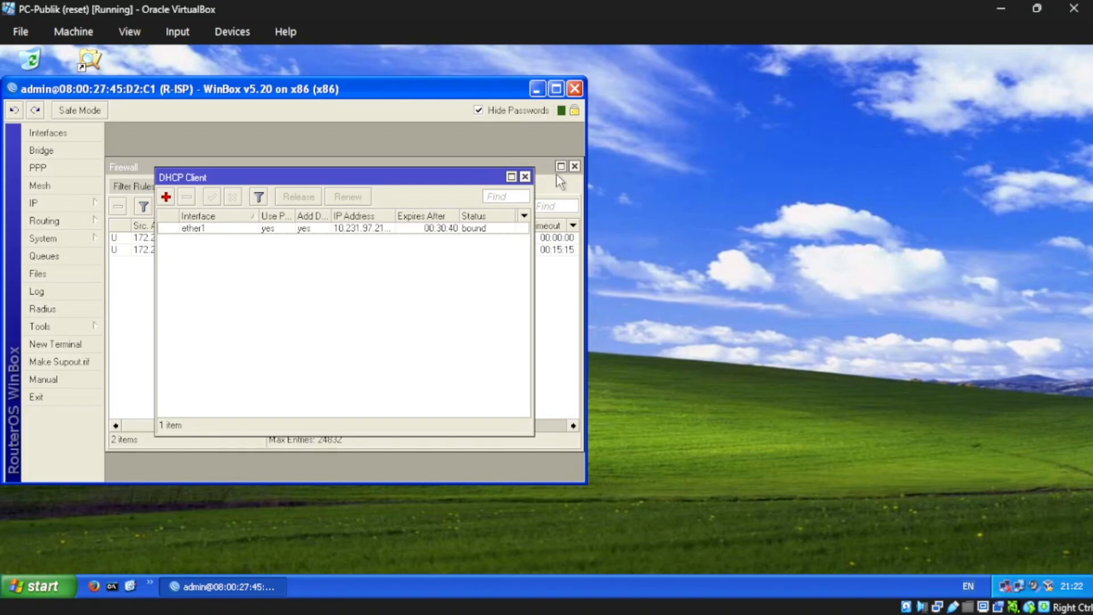
pyautogui.click(167, 197)
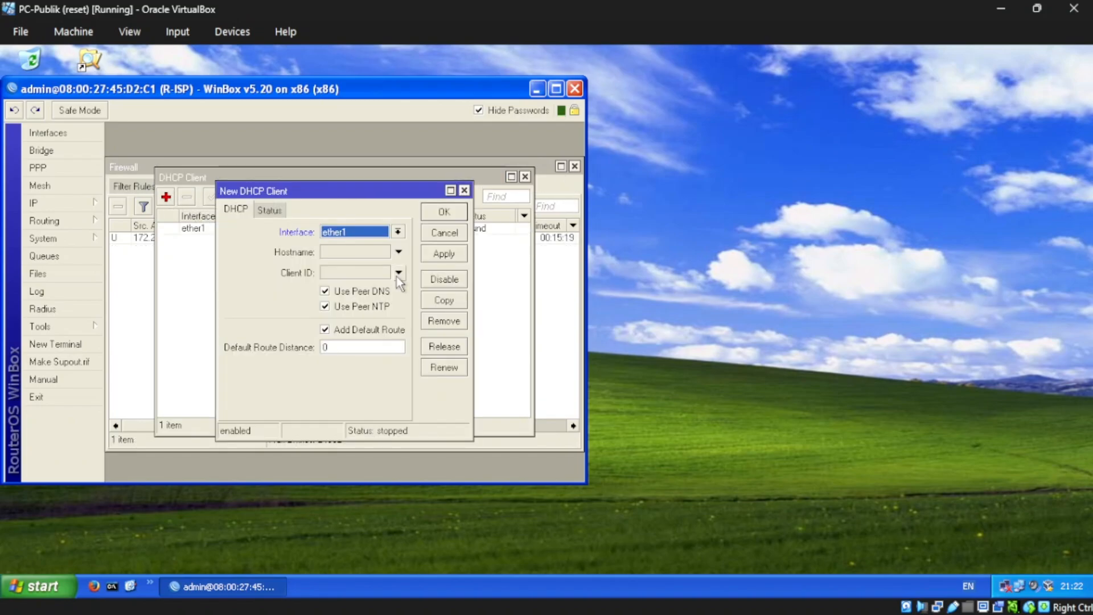
pyautogui.click(463, 191)
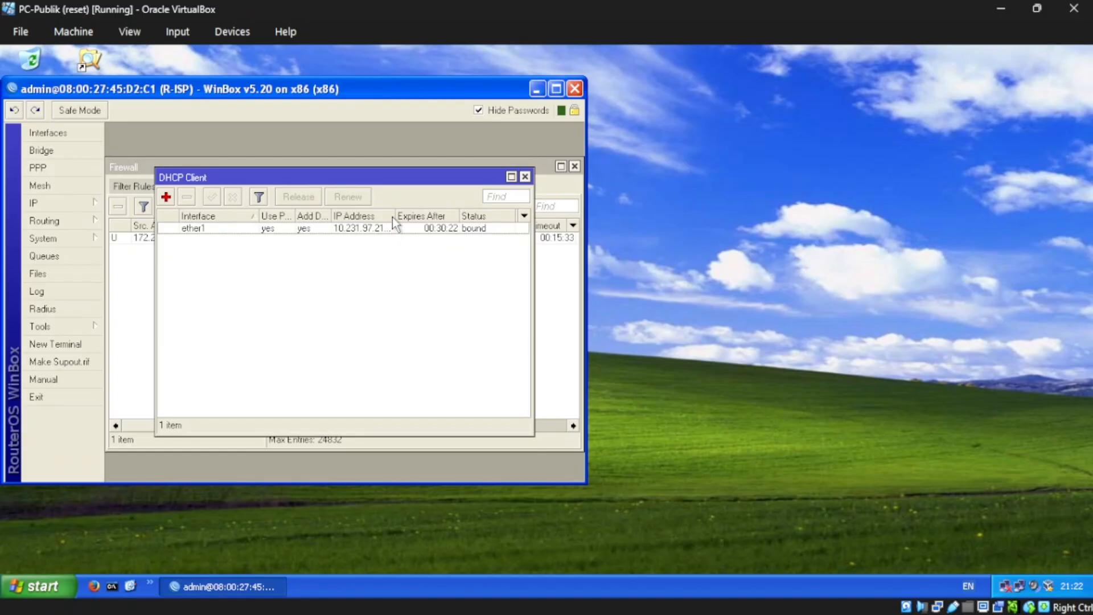
pyautogui.moveTo(394, 217); pyautogui.dragTo(408, 219)
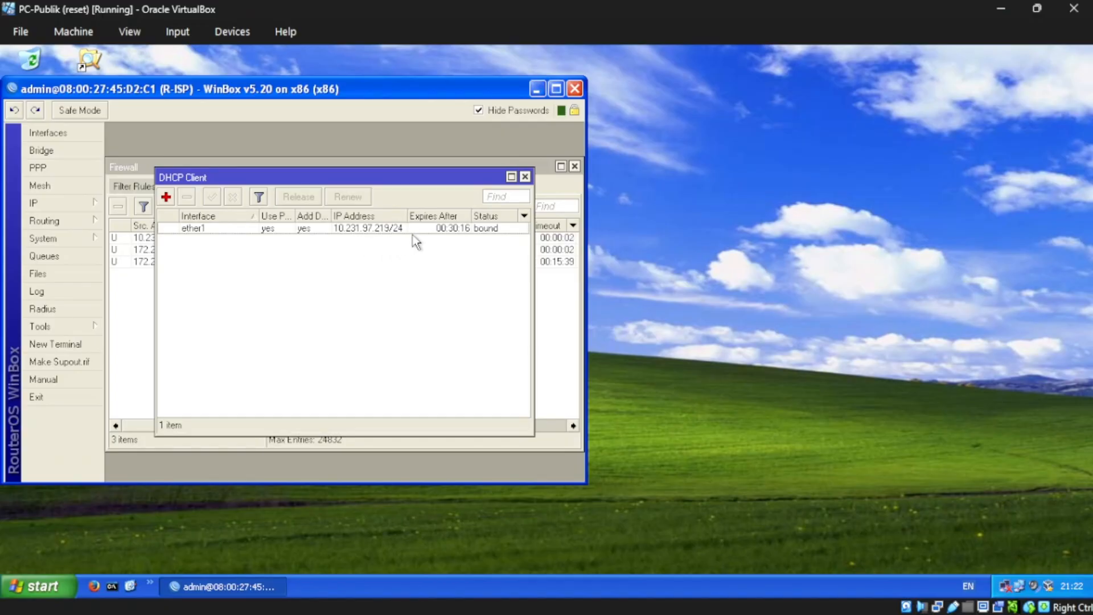
# Step: Switch back to the module in Chrome and review the Router R-Routing IP address script and address list
pyautogui.moveTo(549, 604)
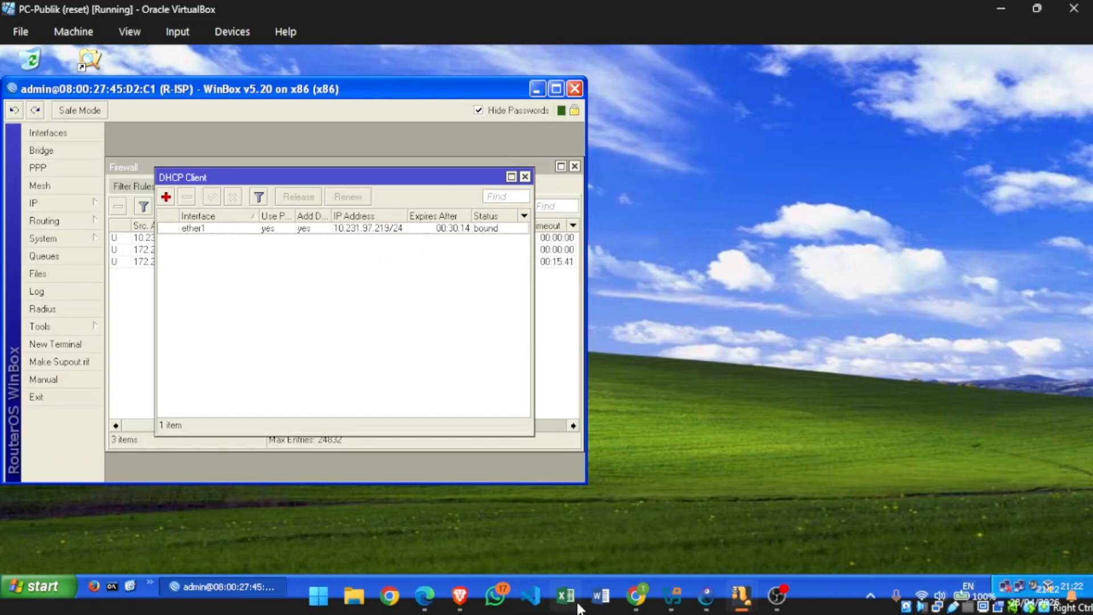
pyautogui.click(636, 596)
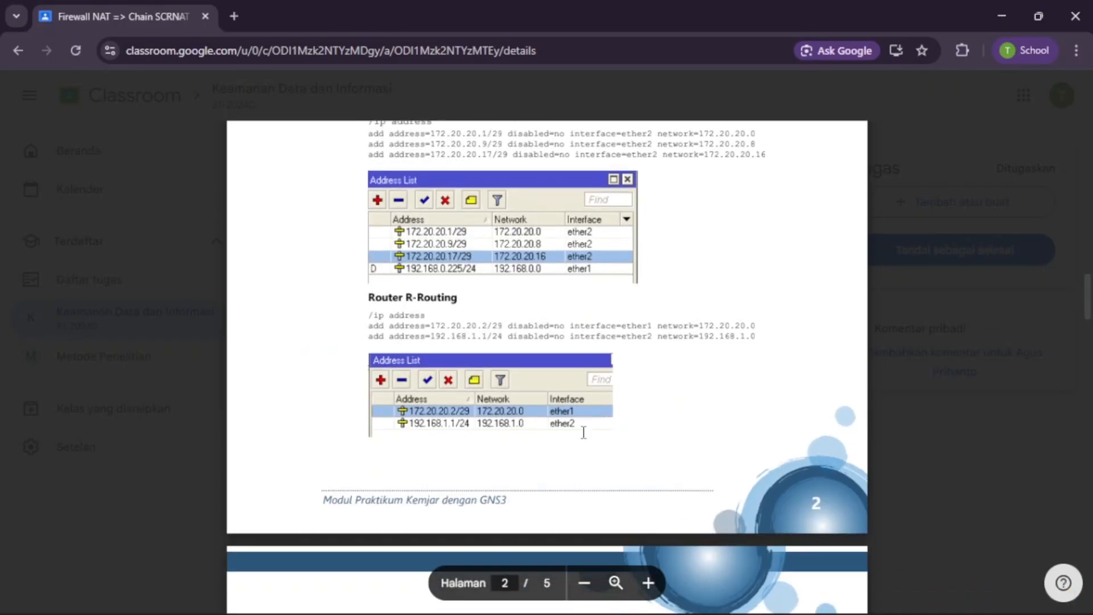
pyautogui.scroll(-1, 584, 433)
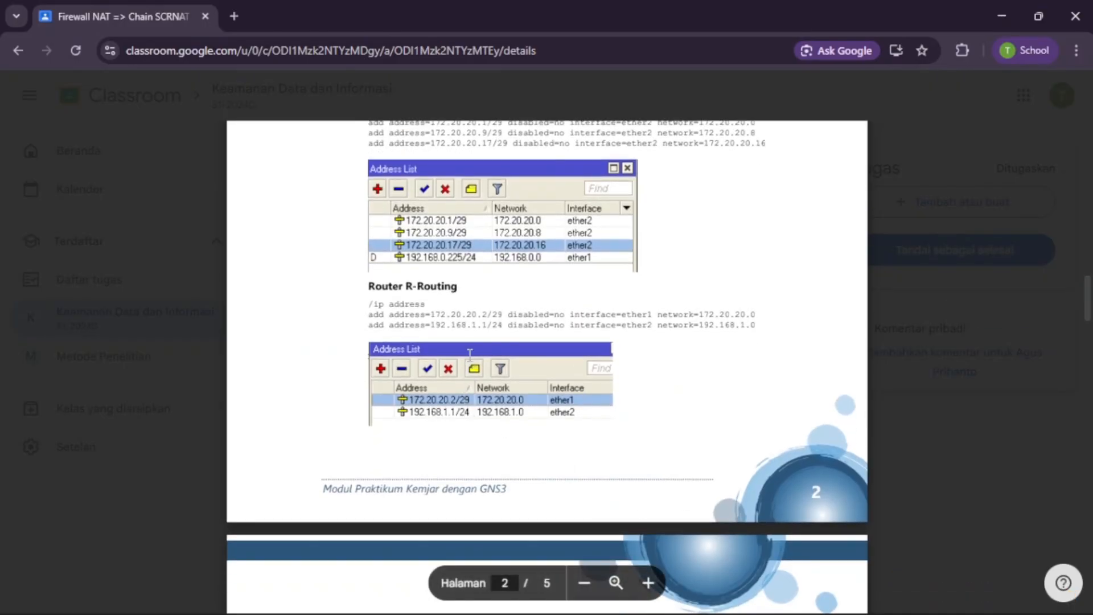
# Step: Switch to the PC-Publik virtual machine, close WinBox's DHCP Client and Firewall windows, and open R-ISP's IP address list
pyautogui.scroll(3, 470, 353)
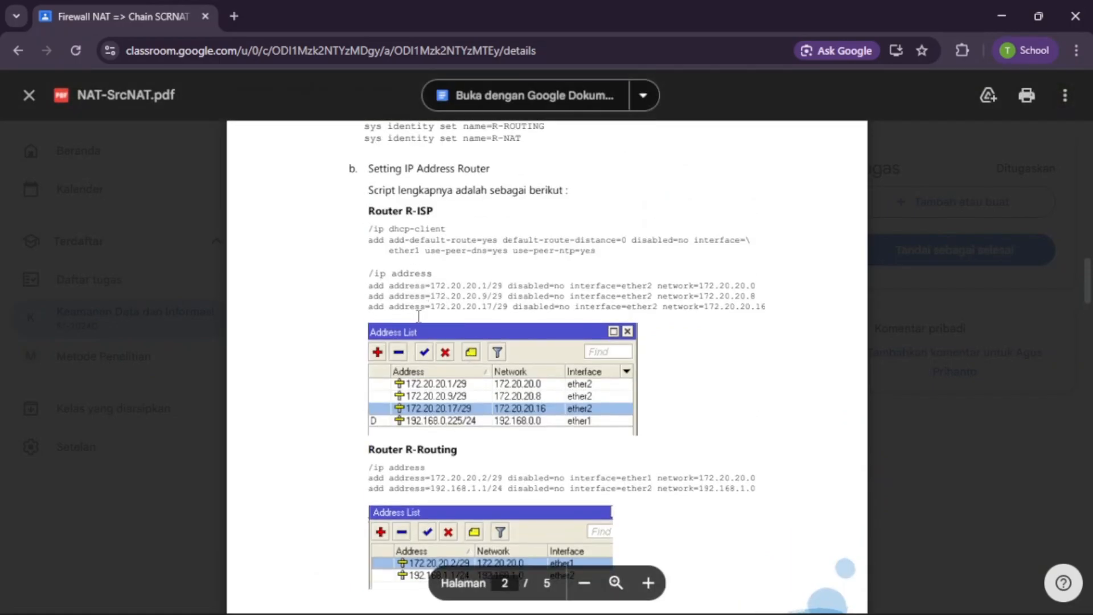
pyautogui.moveTo(770, 602)
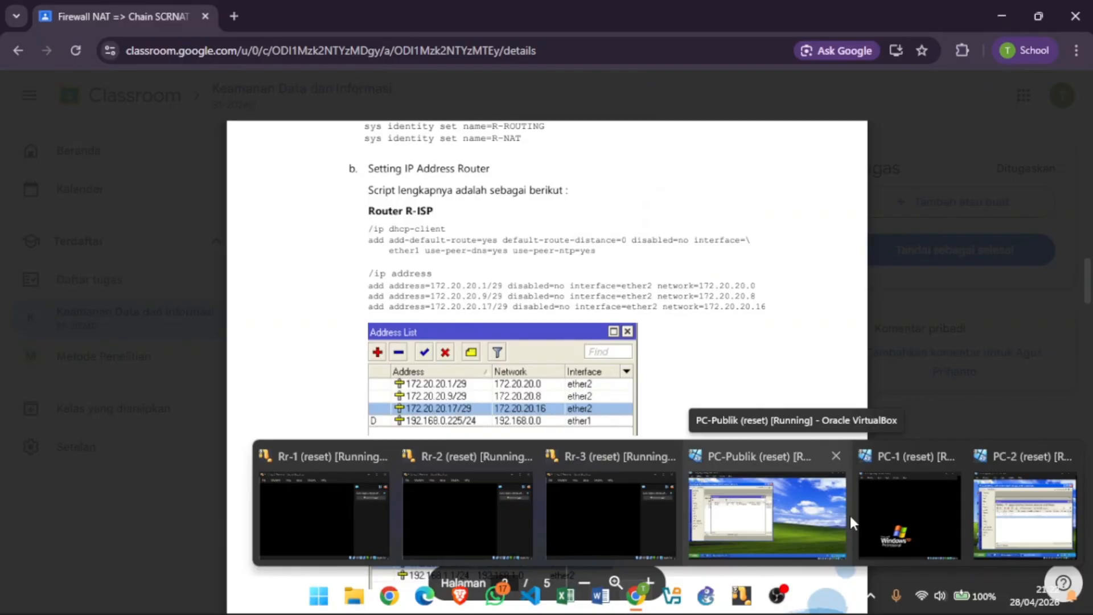
pyautogui.click(792, 511)
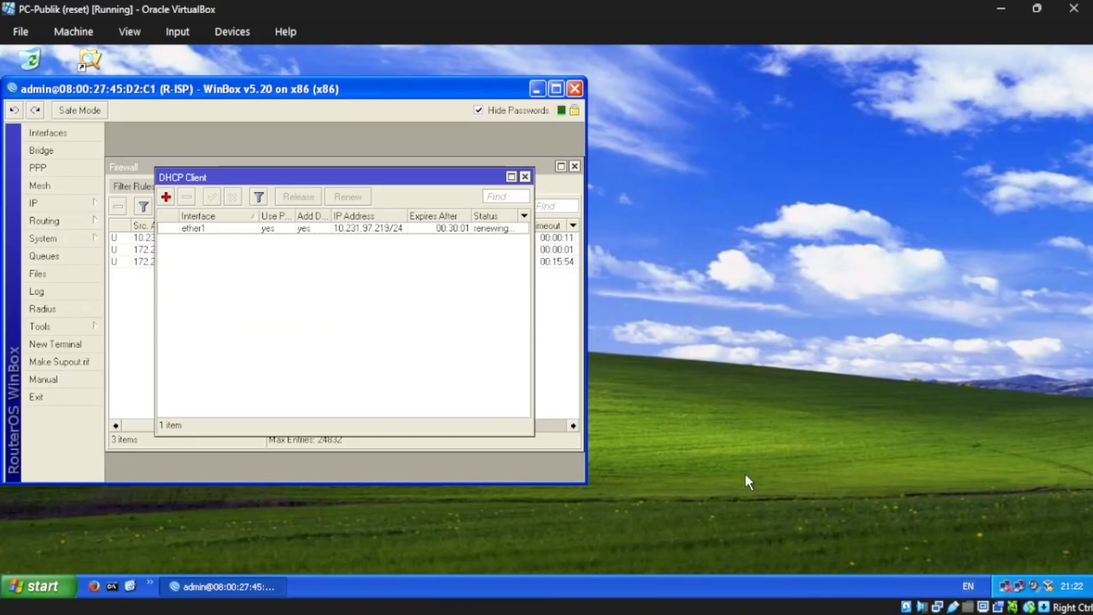
pyautogui.click(525, 177)
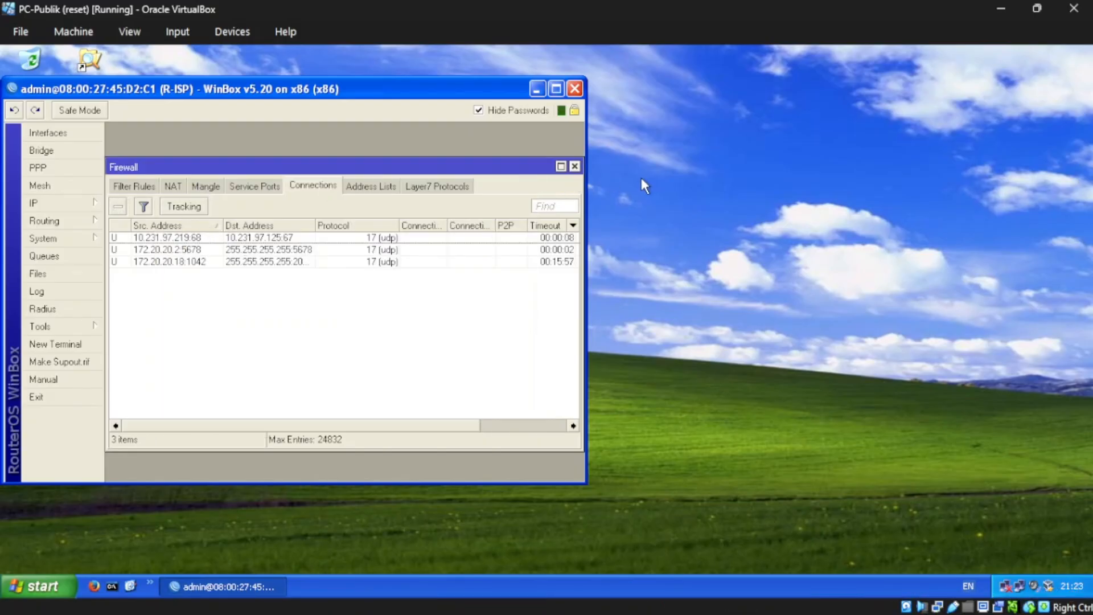
pyautogui.click(575, 167)
pyautogui.click(86, 204)
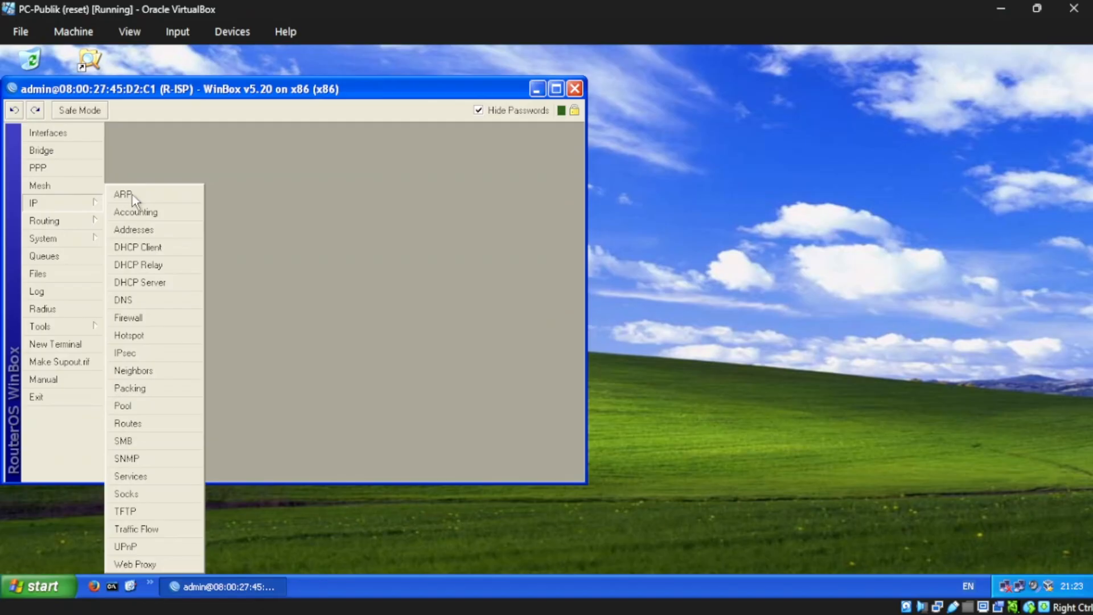
pyautogui.click(177, 230)
# Step: Compare R-ISP's address list on PC-Publik with the Router R-ISP script in Chrome, ending at the module's Router R-Routing section
pyautogui.moveTo(607, 583)
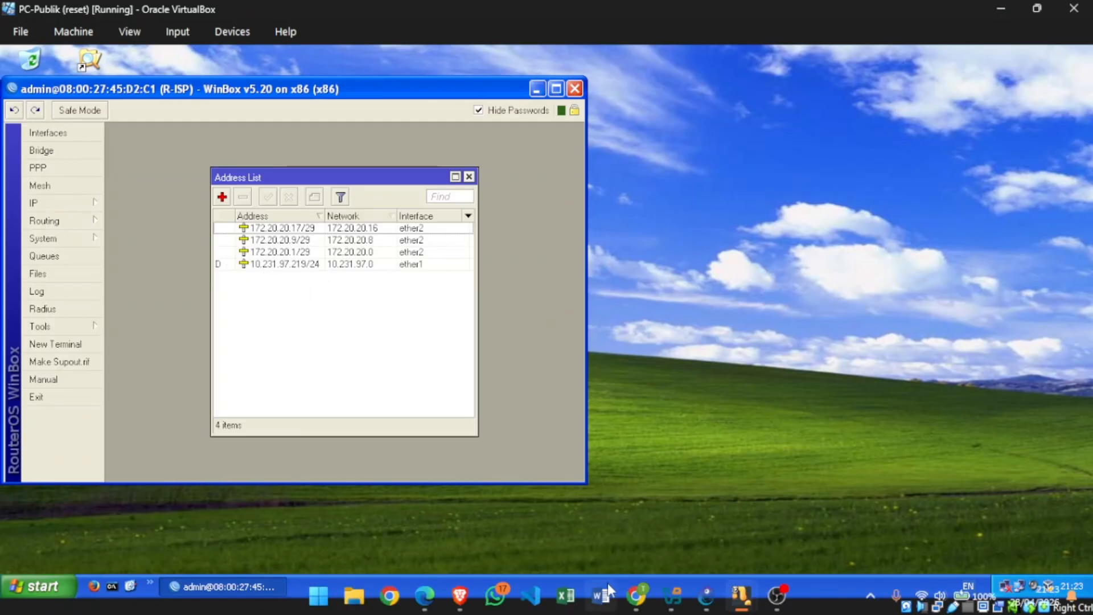
pyautogui.click(636, 595)
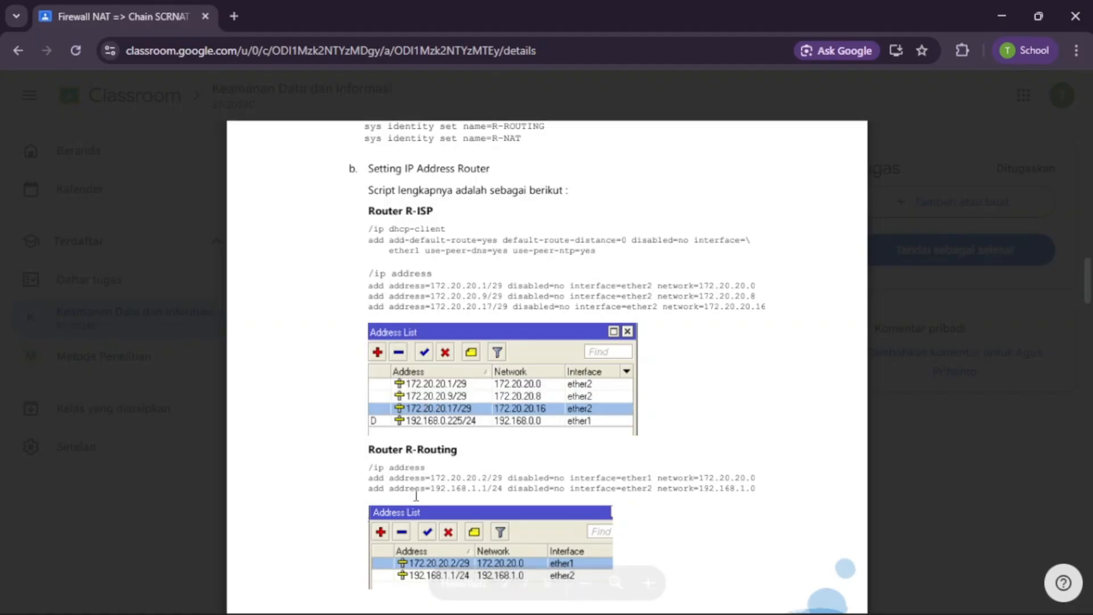
pyautogui.moveTo(788, 587)
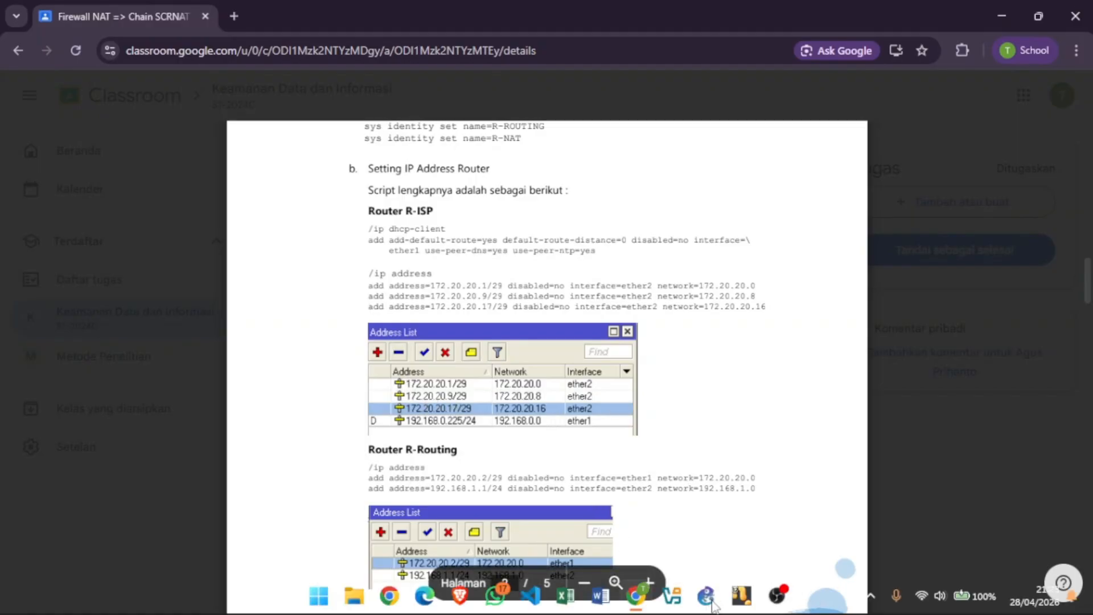
pyautogui.moveTo(741, 595)
pyautogui.click(768, 515)
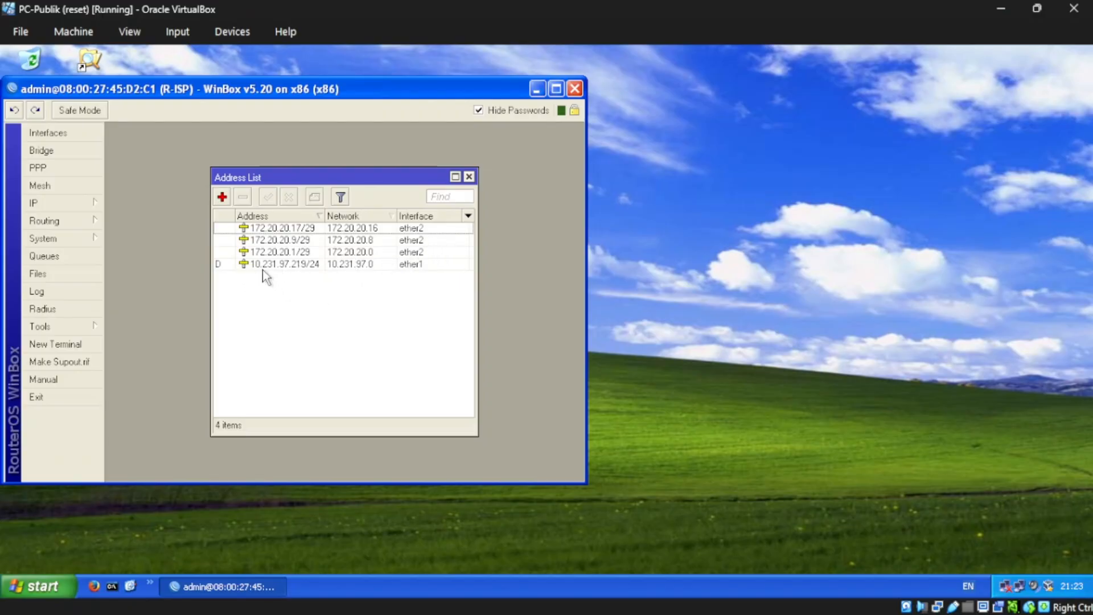
pyautogui.moveTo(514, 597)
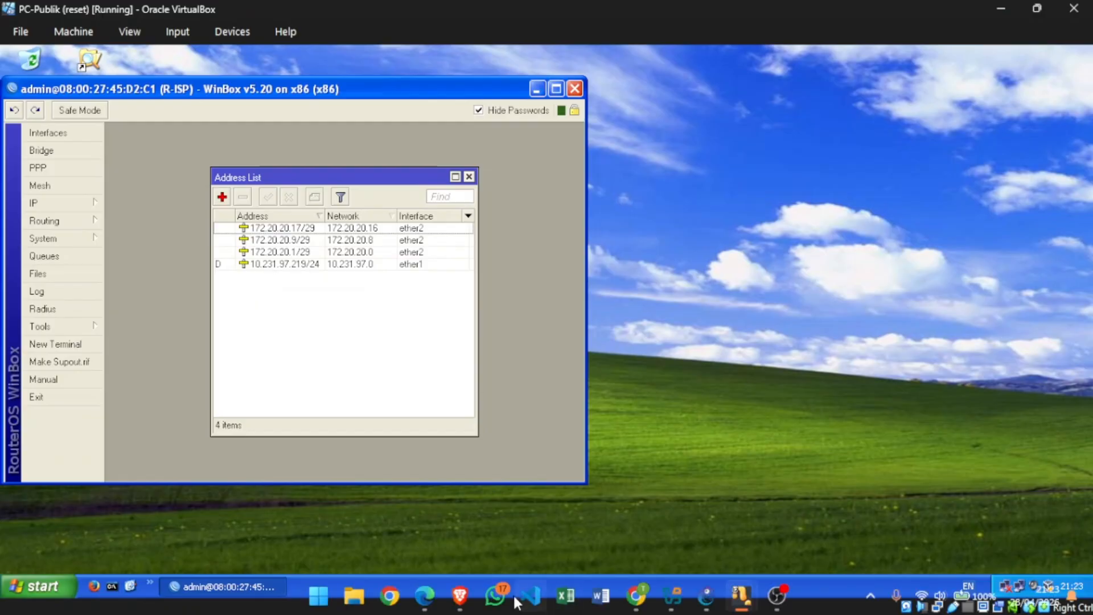
pyautogui.click(638, 595)
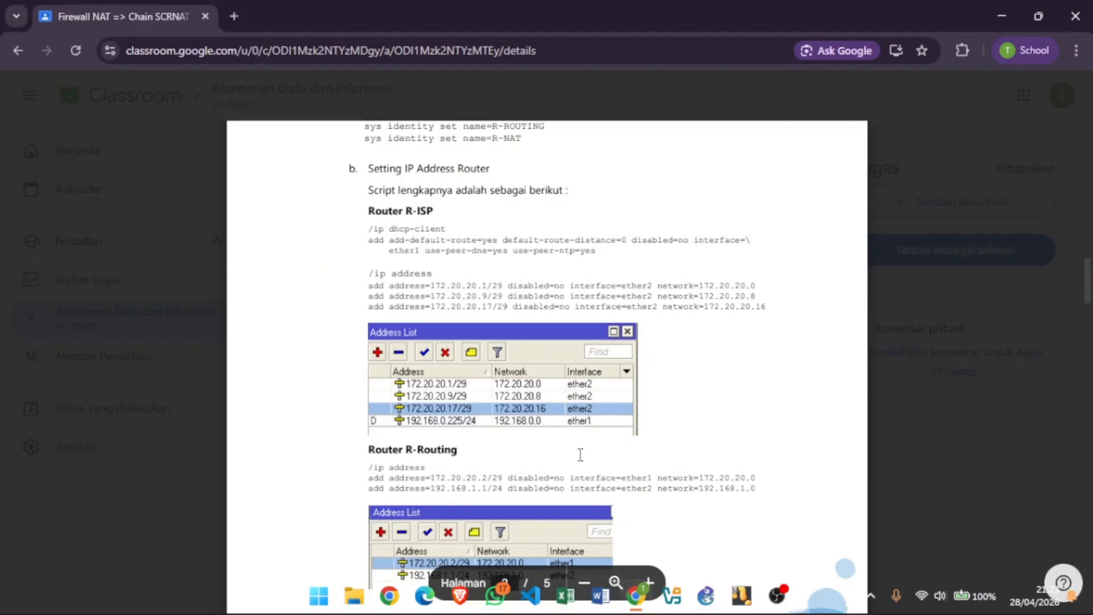
pyautogui.scroll(-4, 580, 454)
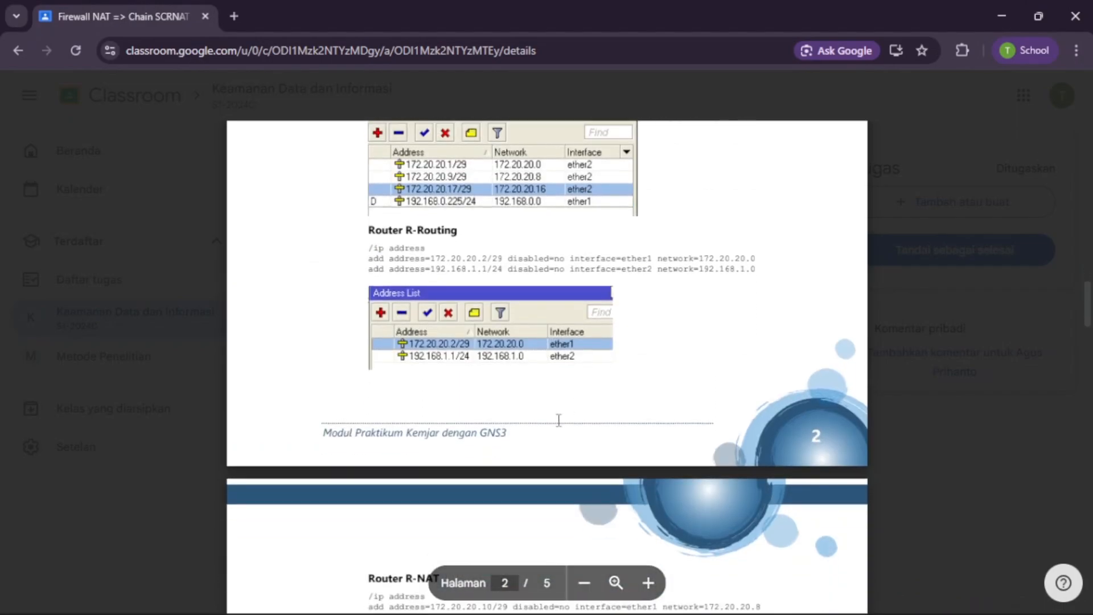
# Step: Switch to the PC-1 virtual machine, close Command Prompt and the Route List, and open R-ROUTING's IP address list in WinBox
pyautogui.moveTo(712, 593)
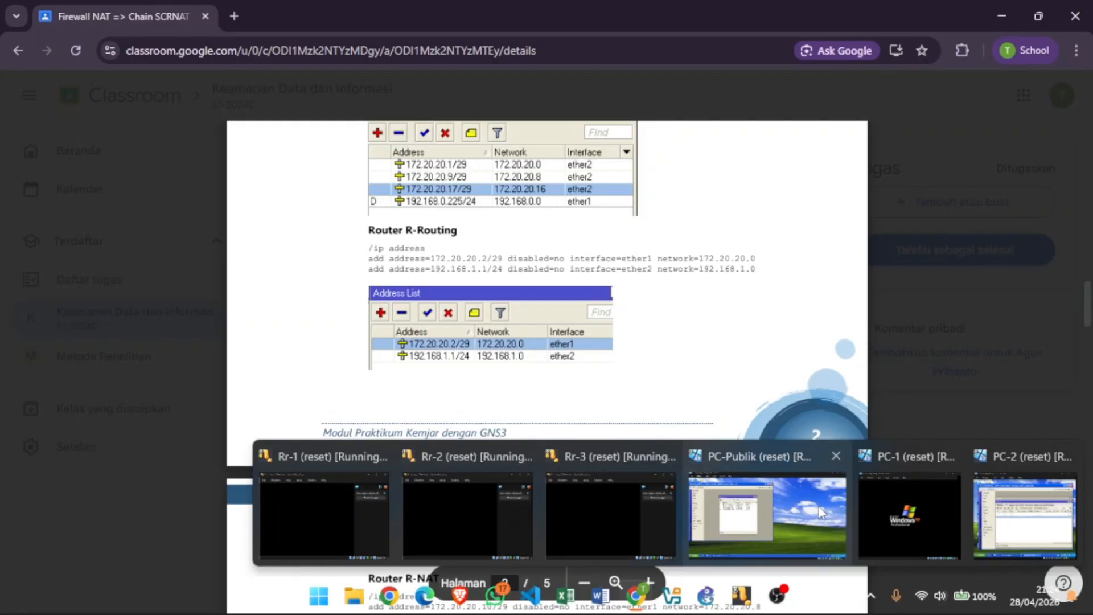
pyautogui.click(900, 526)
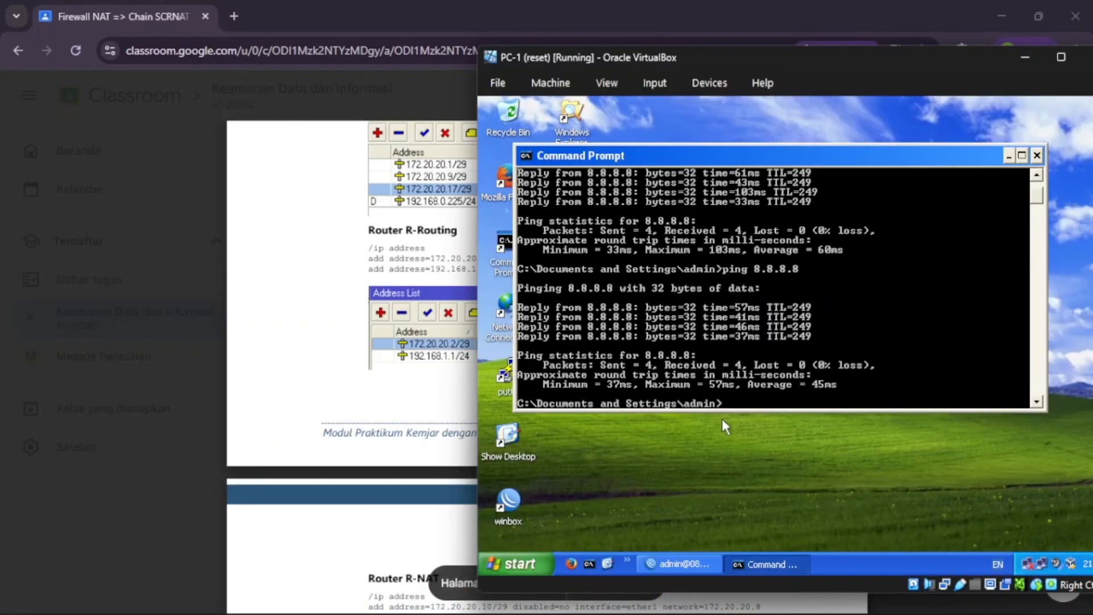
pyautogui.click(1037, 156)
pyautogui.click(694, 564)
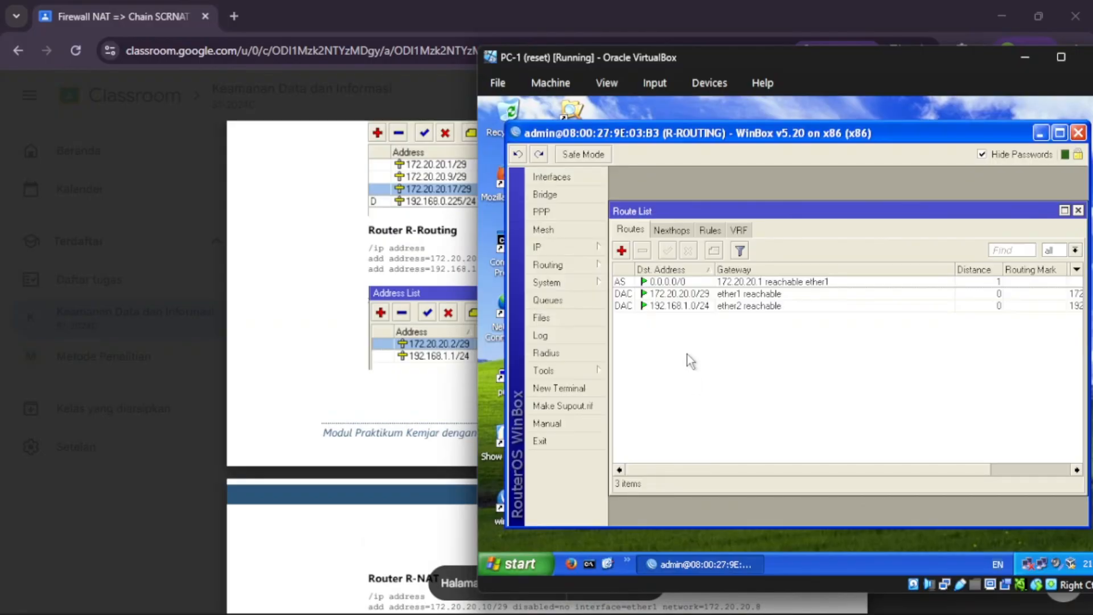
pyautogui.click(1078, 210)
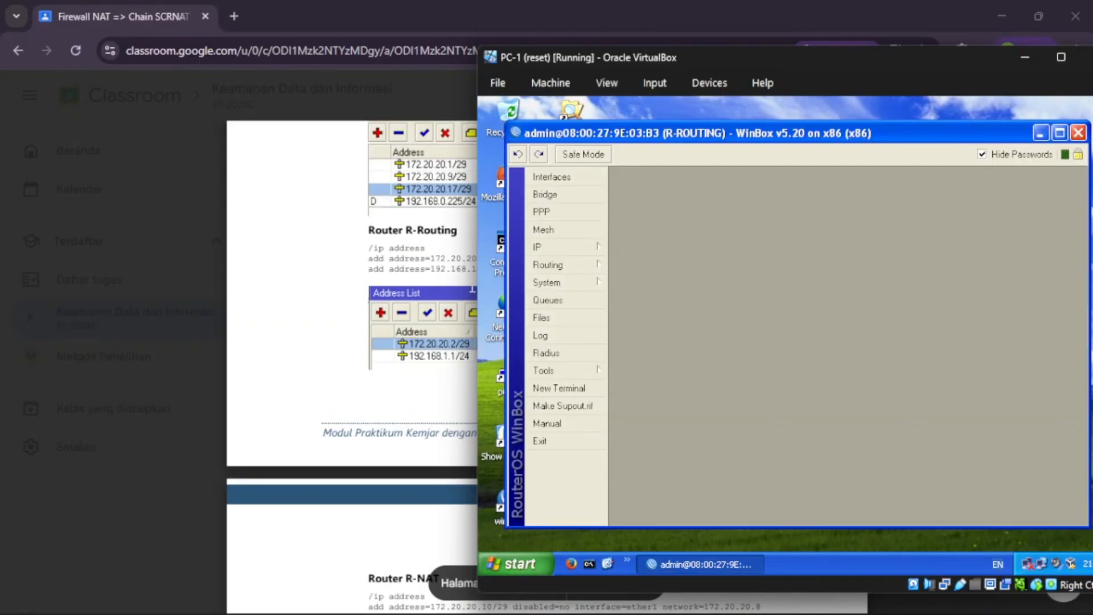
pyautogui.click(540, 249)
pyautogui.click(648, 208)
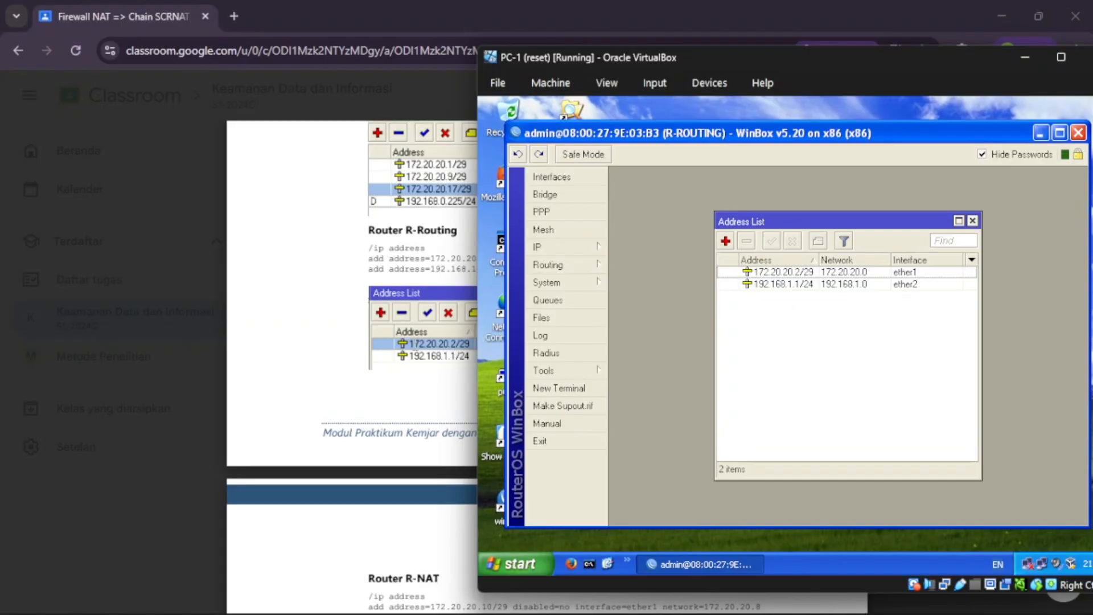
# Step: Enlarge the module's Router R-Routing section in Chrome and compare it side by side with R-ROUTING's address list on PC-1
pyautogui.click(303, 314)
pyautogui.scroll(3, 304, 315)
pyautogui.scroll(2, 304, 314)
pyautogui.hscroll(3, 304, 314)
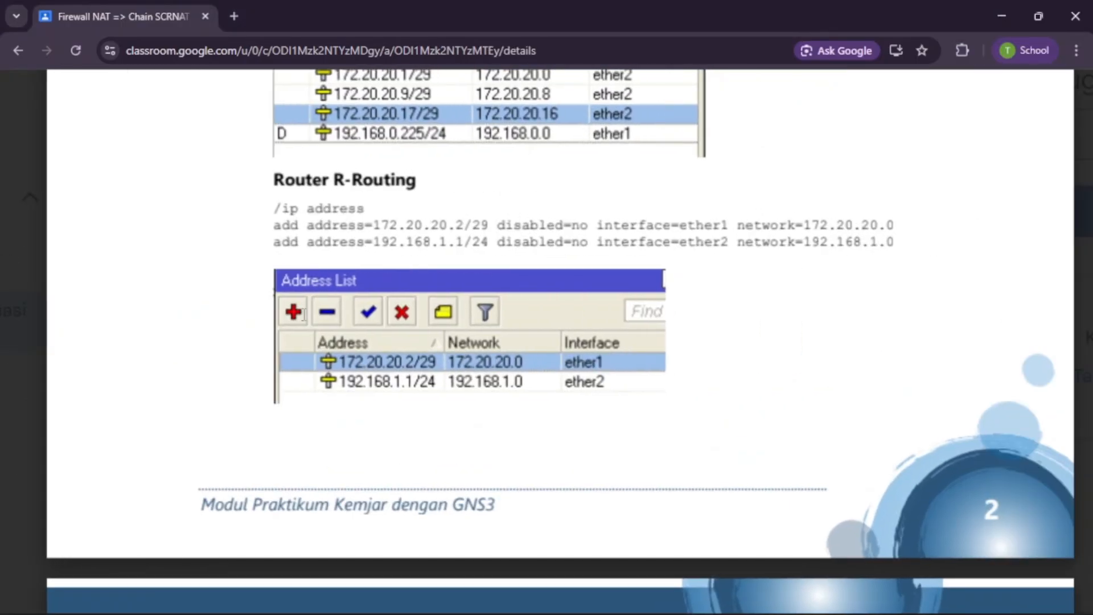
pyautogui.moveTo(655, 585)
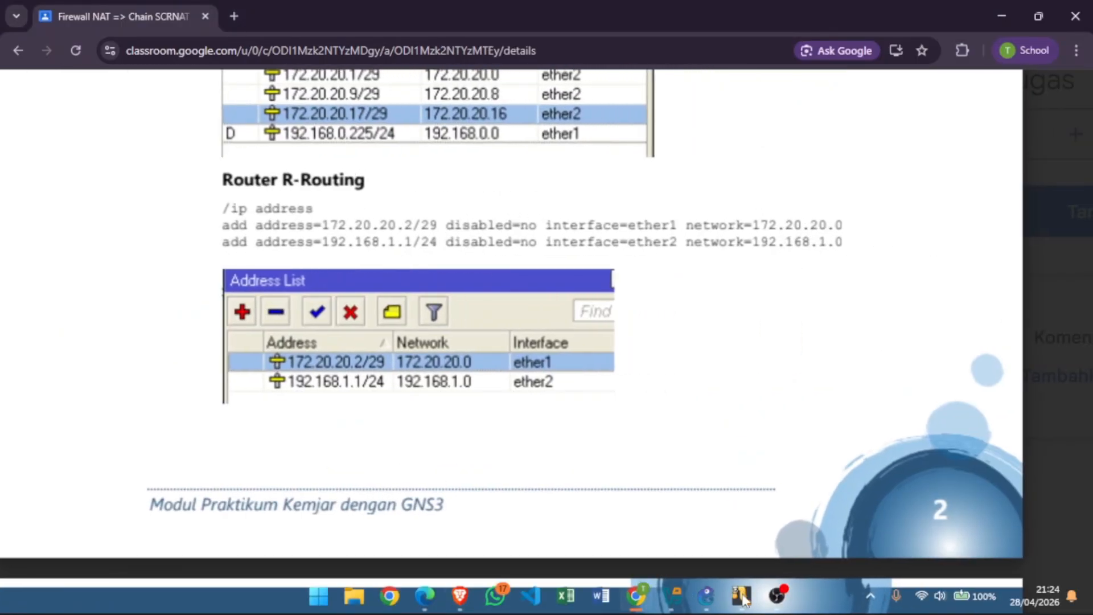
pyautogui.moveTo(743, 595)
pyautogui.click(916, 507)
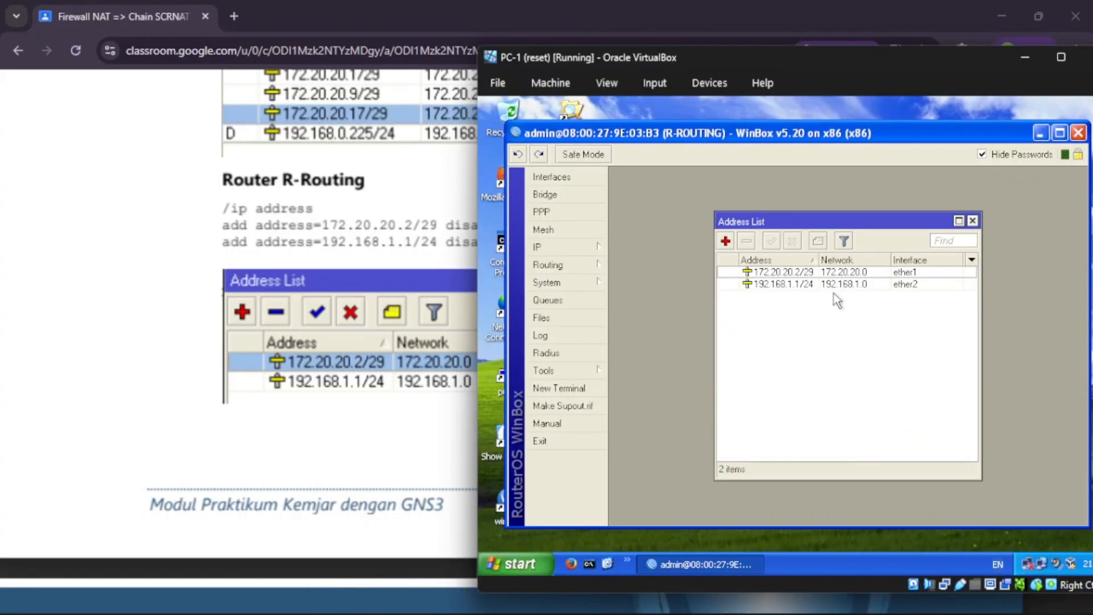
pyautogui.hscroll(-3, 399, 326)
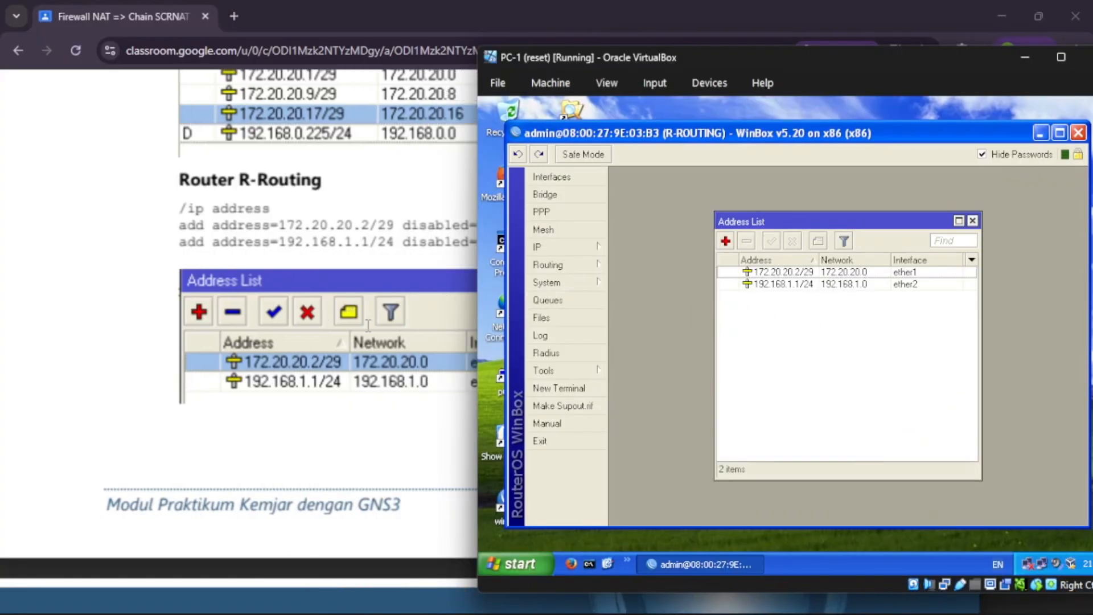
pyautogui.hscroll(2, 368, 326)
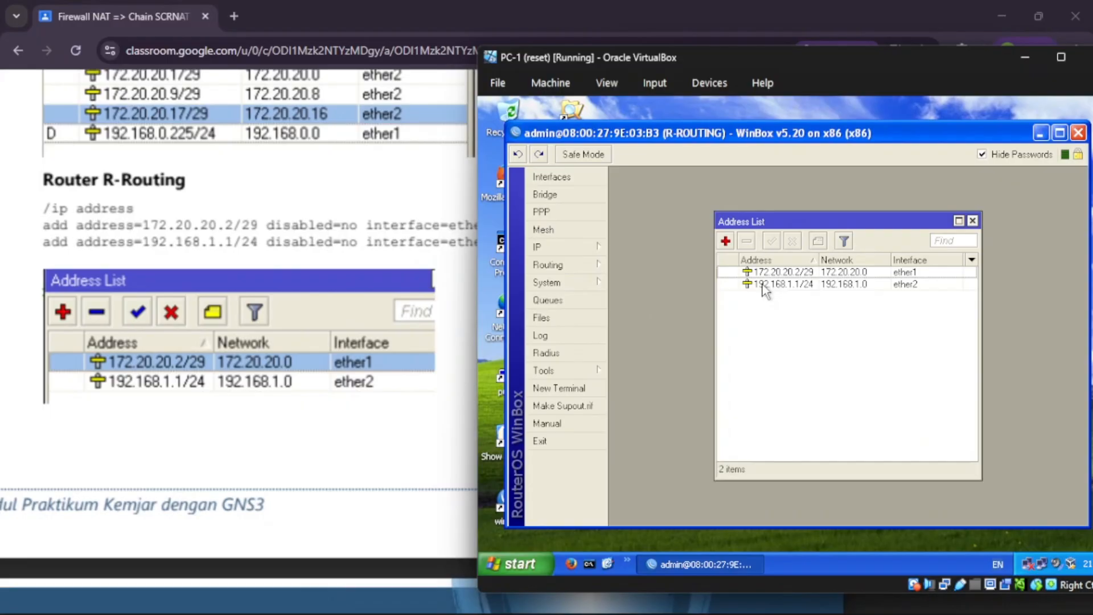
pyautogui.moveTo(766, 290)
# Step: Minimize PC-1, switch to PC-2, and replace WinBox's open windows with R-NAT's address list beside the module's Router R-NAT section
pyautogui.scroll(-10, 362, 317)
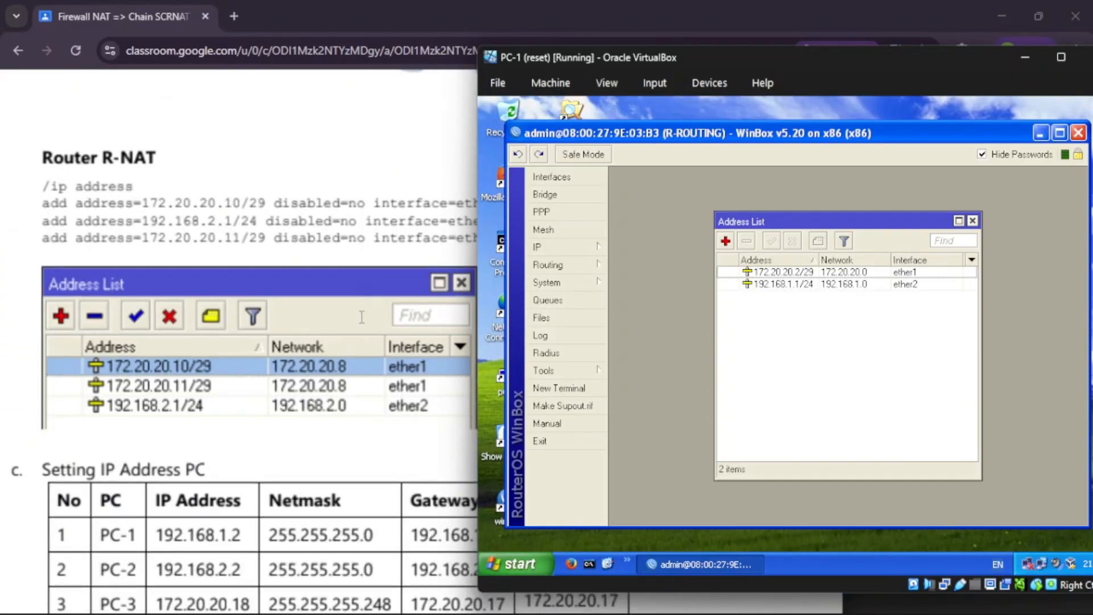
pyautogui.click(1025, 62)
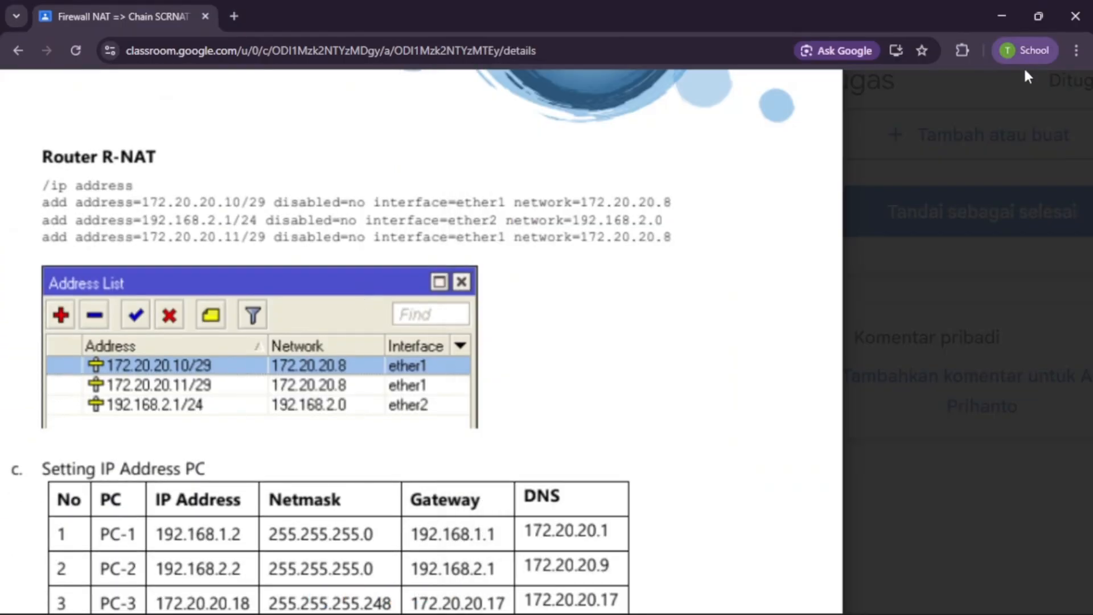
pyautogui.moveTo(706, 596)
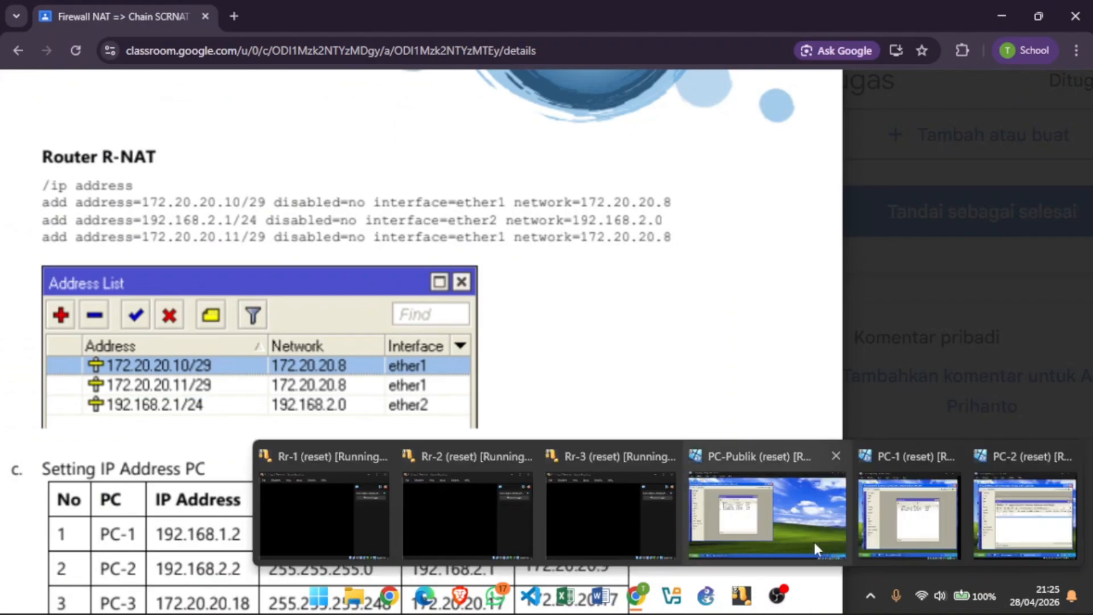
pyautogui.click(1019, 523)
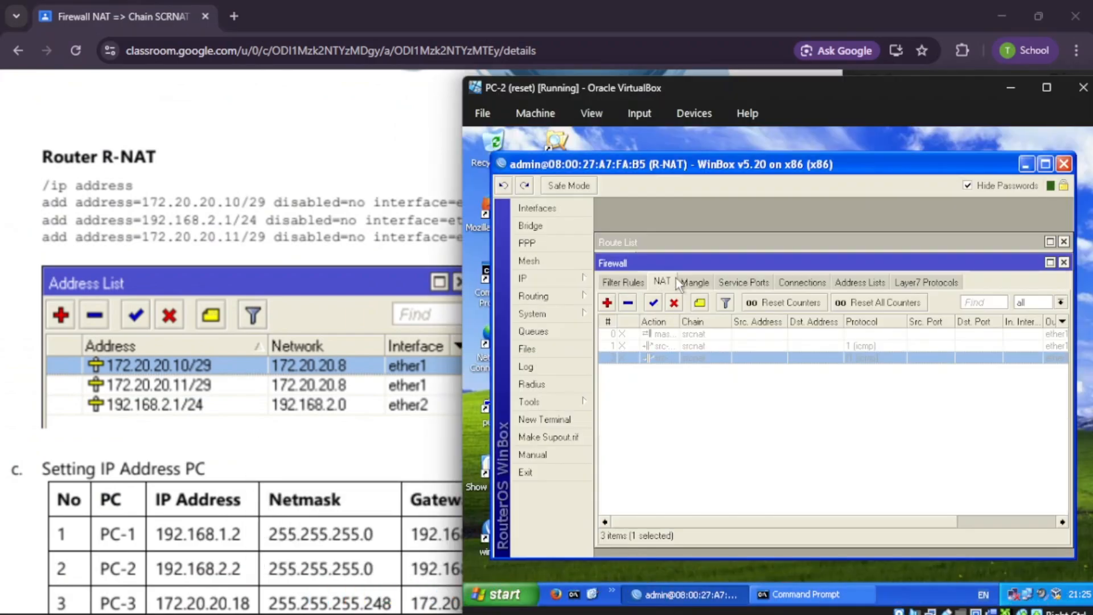
pyautogui.click(1063, 263)
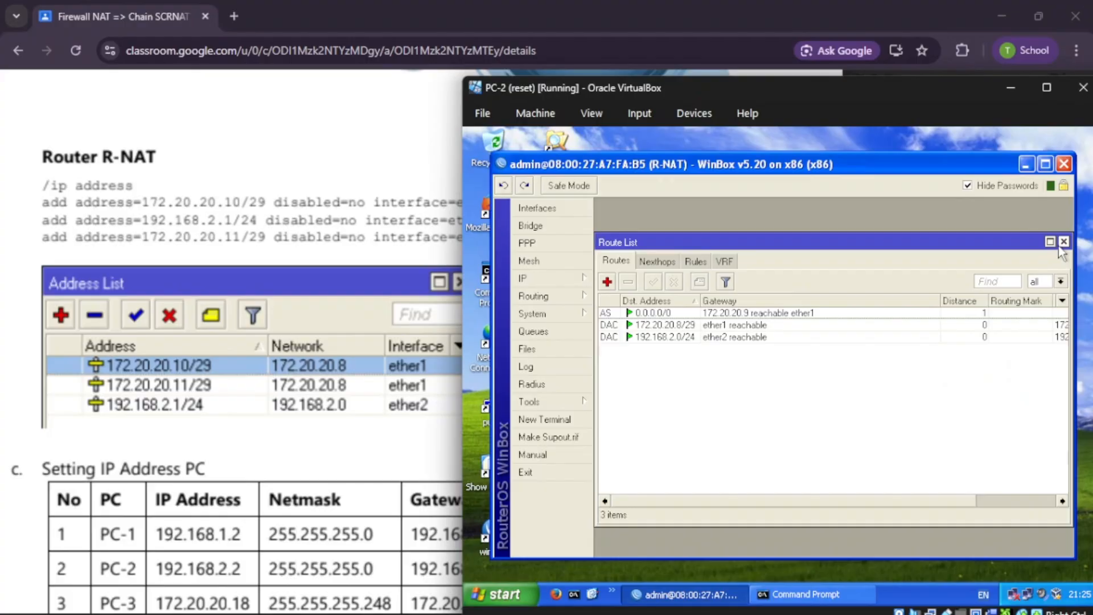
pyautogui.click(1062, 244)
pyautogui.click(530, 278)
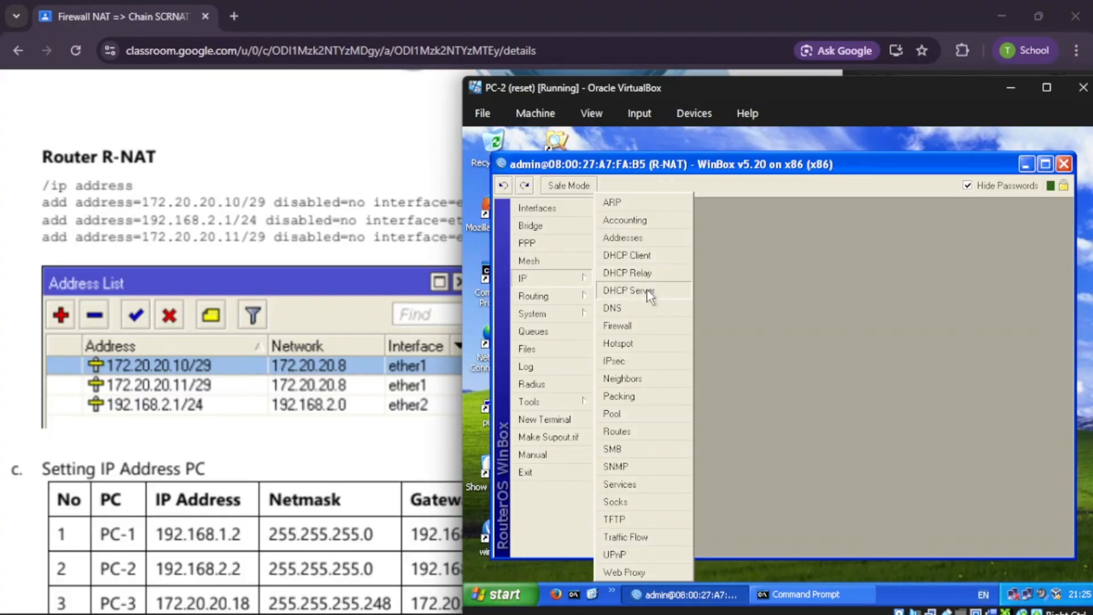
pyautogui.click(644, 238)
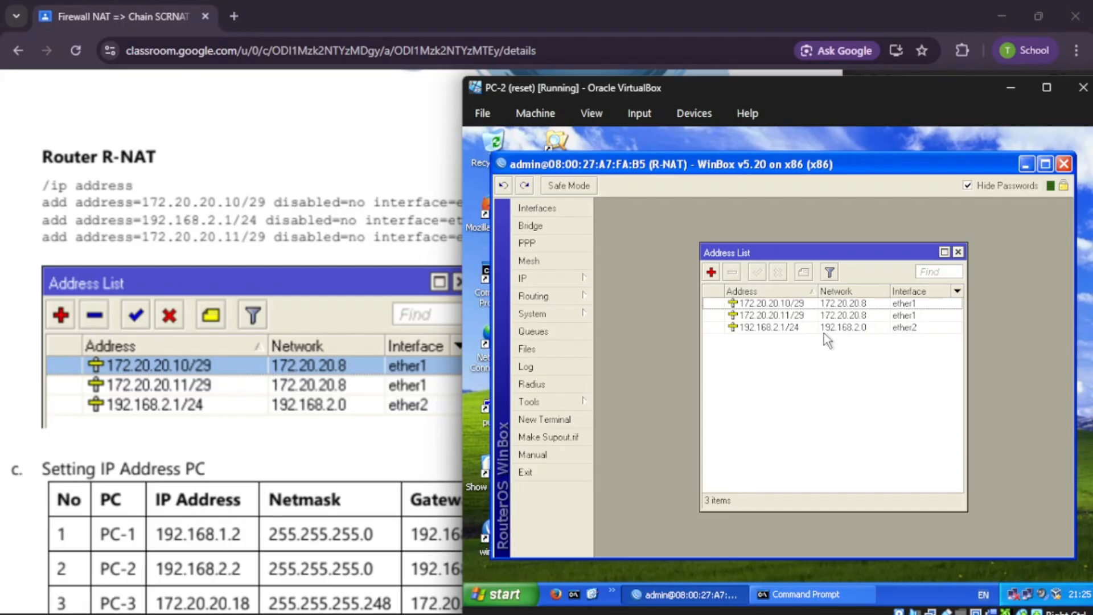
# Step: Inspect R-NAT's firewall NAT rules with the Action column widened, then close the Firewall window to return to the address list
pyautogui.click(547, 279)
pyautogui.click(612, 318)
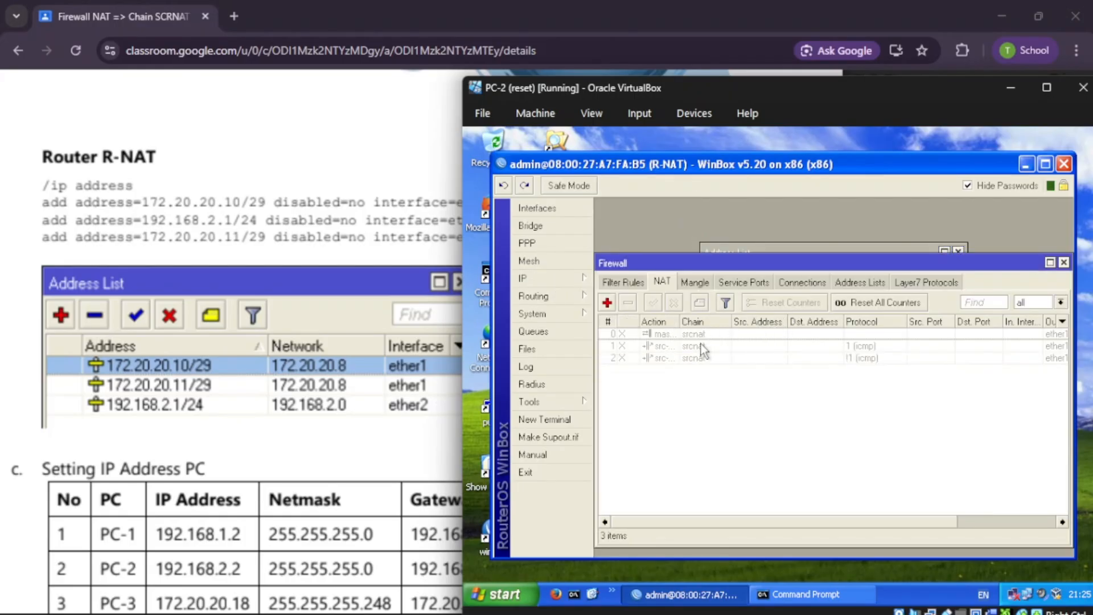
pyautogui.click(1064, 262)
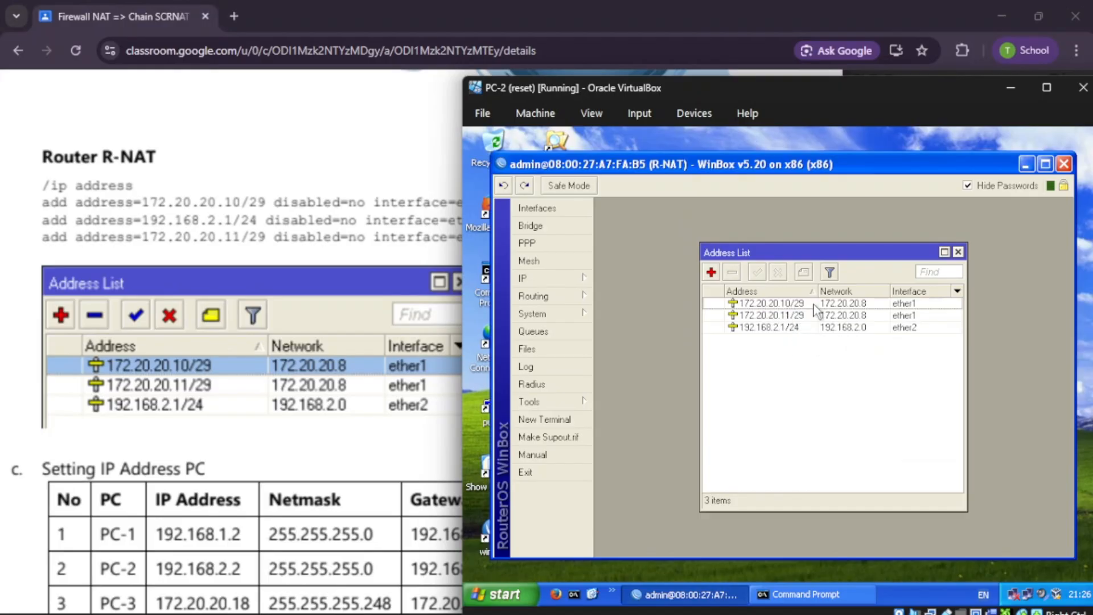
pyautogui.click(564, 278)
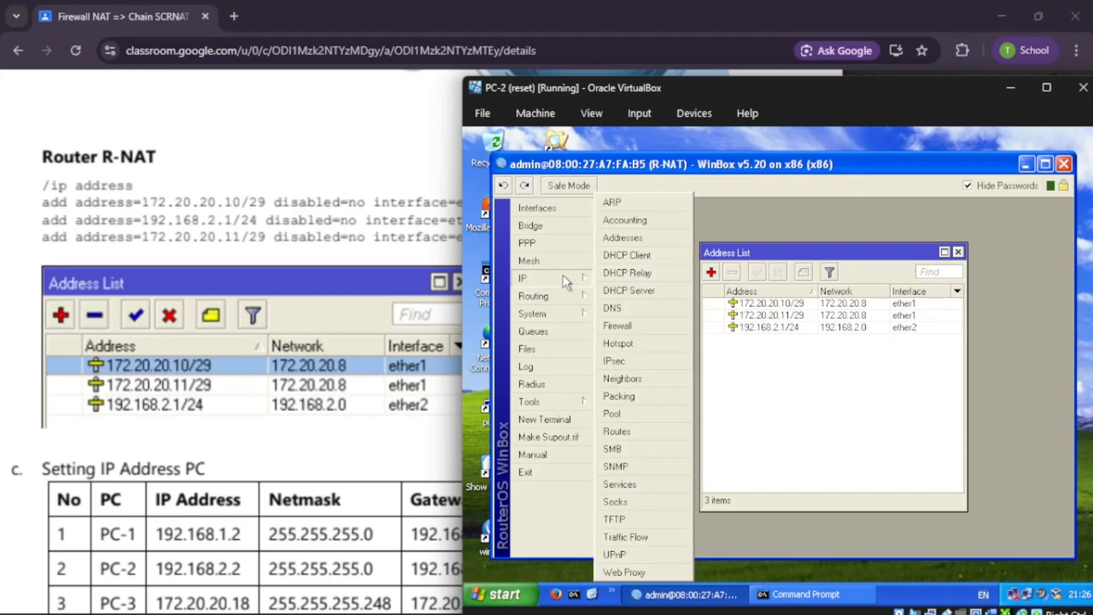
pyautogui.click(620, 328)
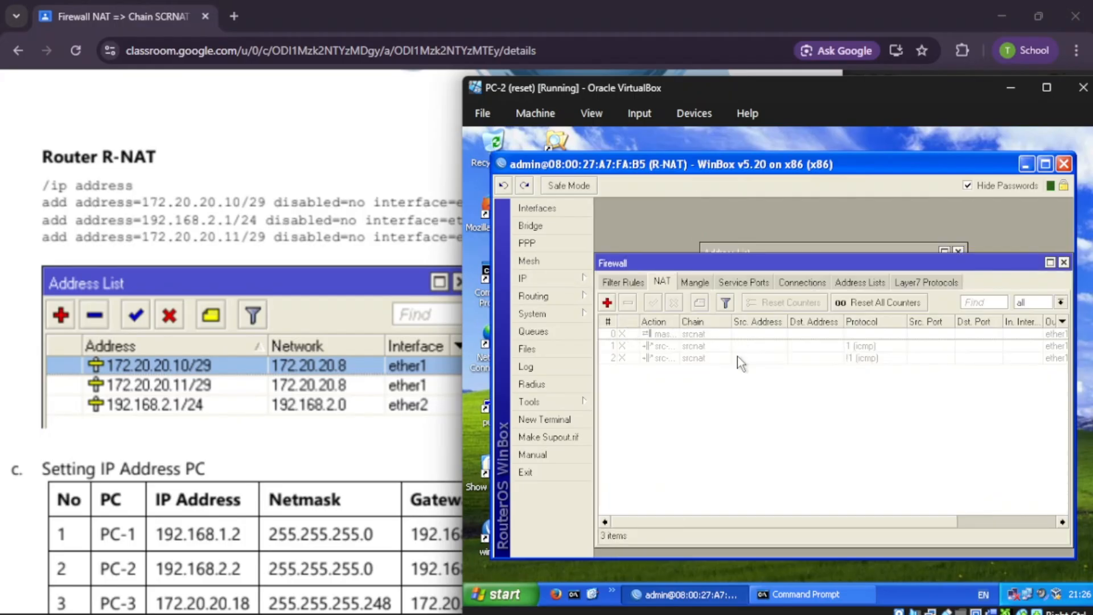
pyautogui.moveTo(680, 323); pyautogui.dragTo(705, 323)
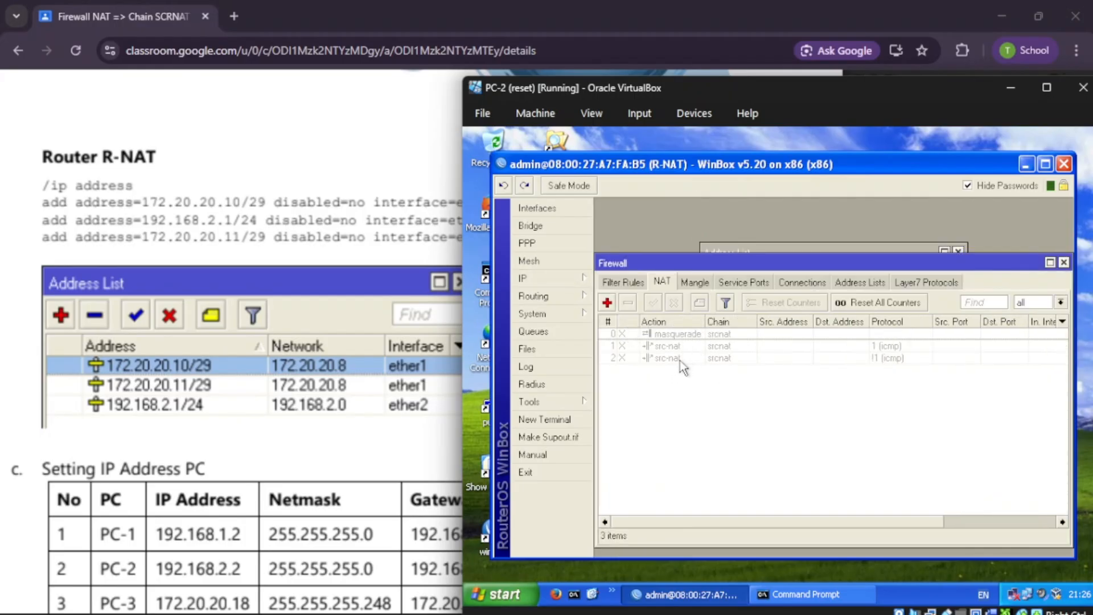
pyautogui.click(1064, 263)
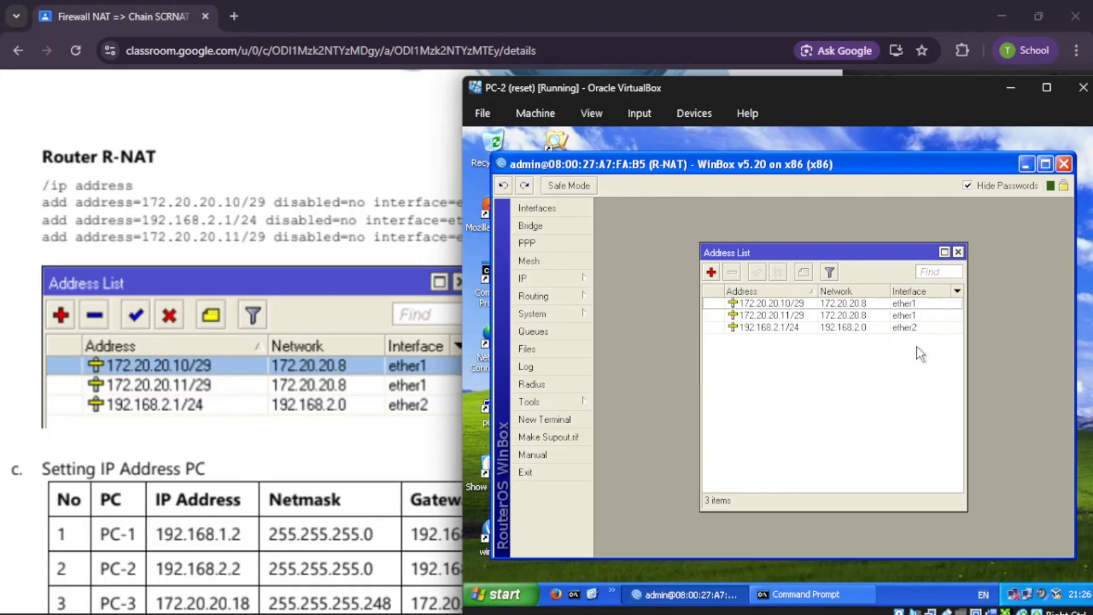
# Step: Check R-NAT's address entries 172.20.20.11/29, 172.20.20.10/29 and 192.168.2.1/24 against the module's Router R-NAT address list
pyautogui.click(795, 316)
pyautogui.click(795, 306)
pyautogui.click(795, 314)
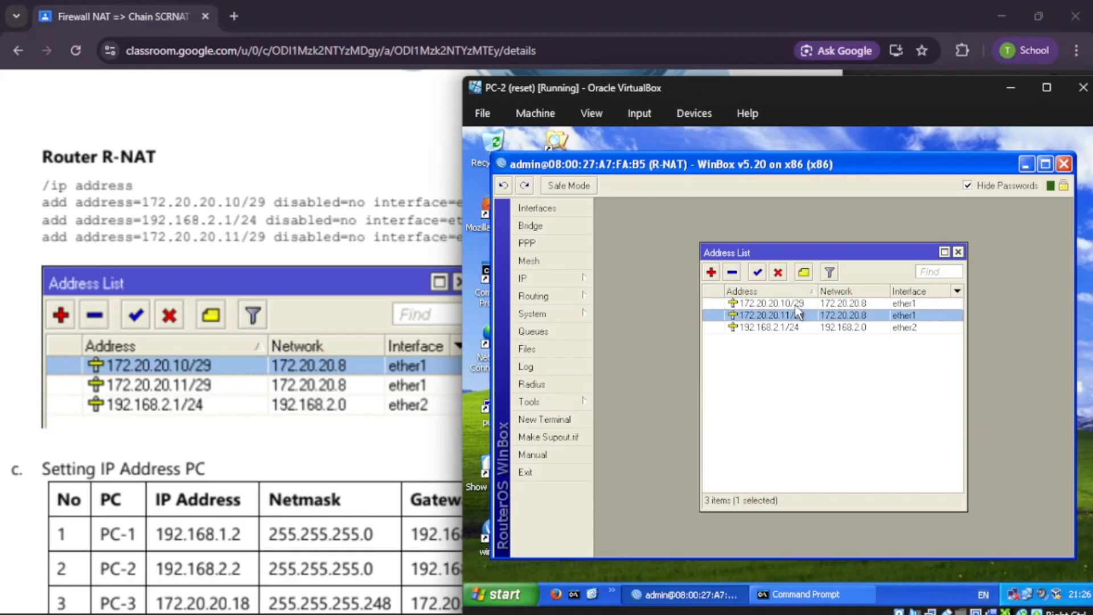
pyautogui.click(798, 306)
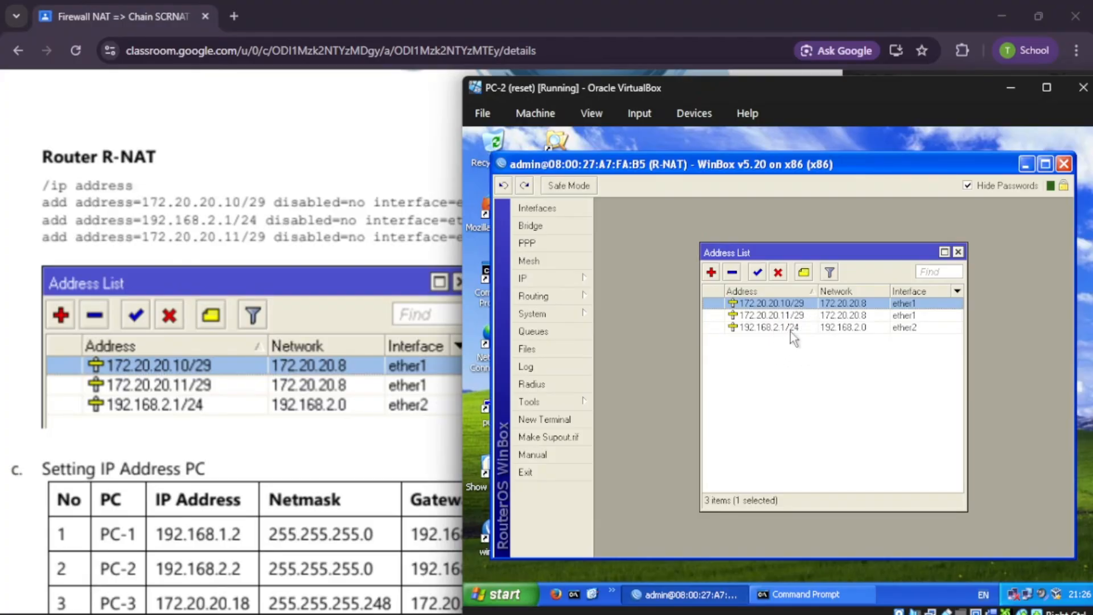
pyautogui.click(785, 329)
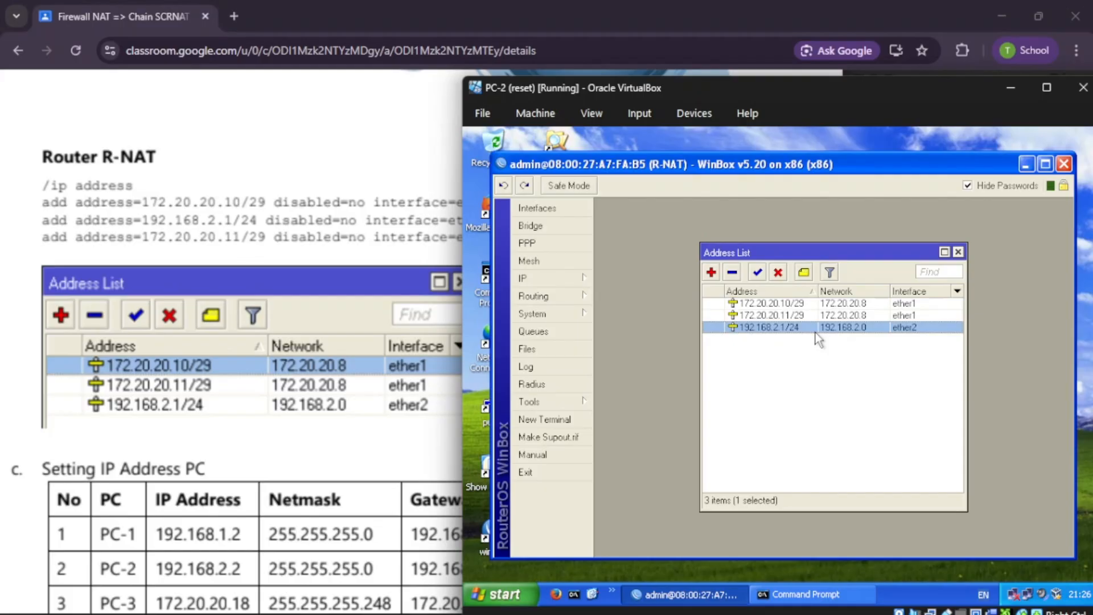
# Step: Bring the module's Setting IP Address PC table into view in Chrome and minimize WinBox on PC-2
pyautogui.scroll(-3, 293, 445)
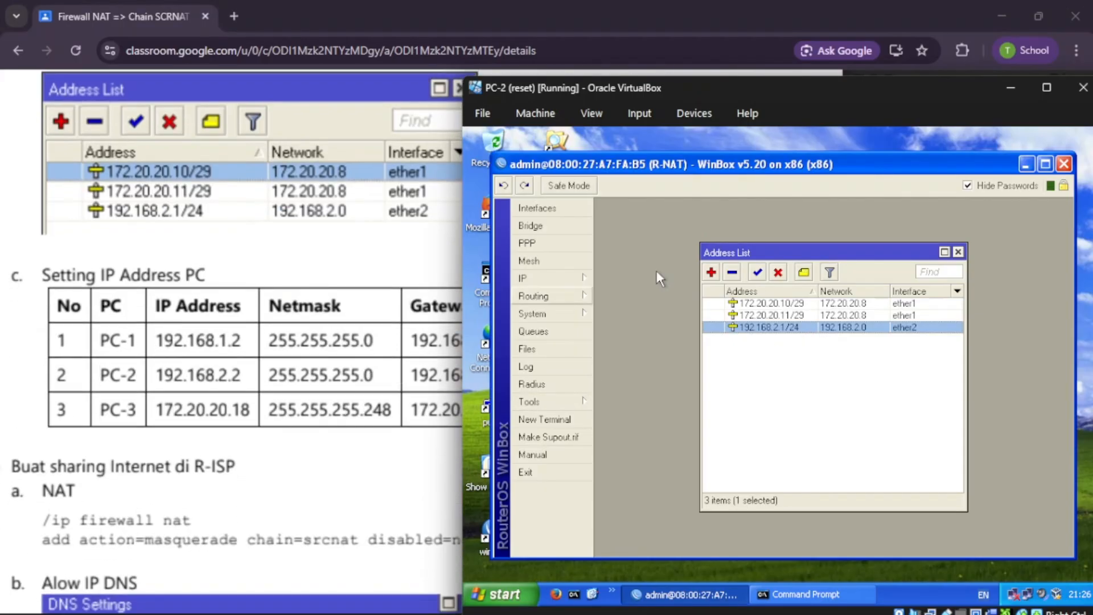
pyautogui.scroll(2, 308, 283)
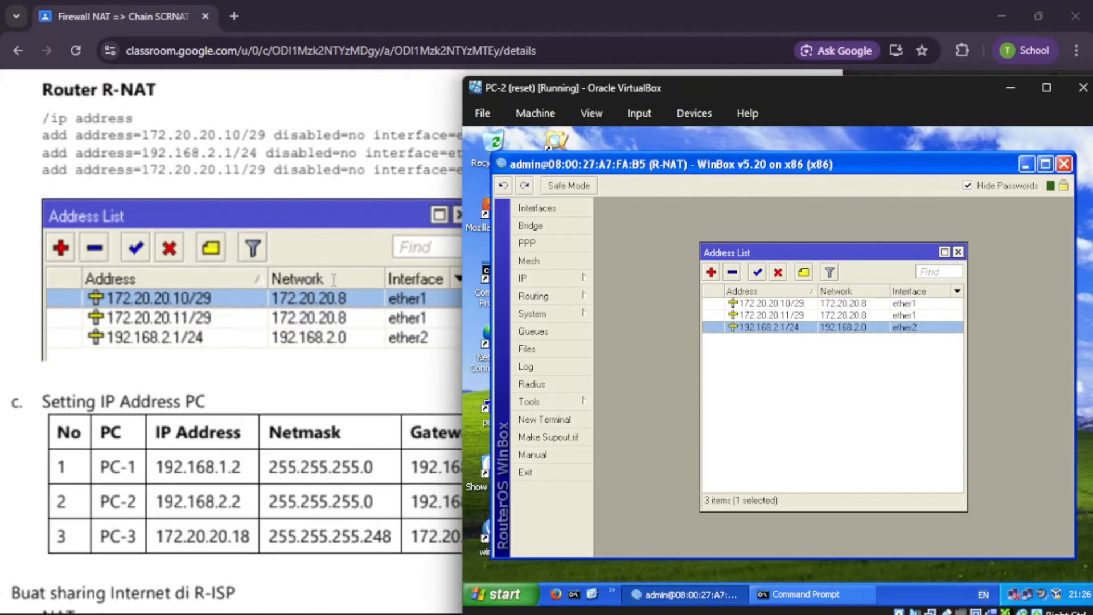
pyautogui.scroll(-2, 334, 280)
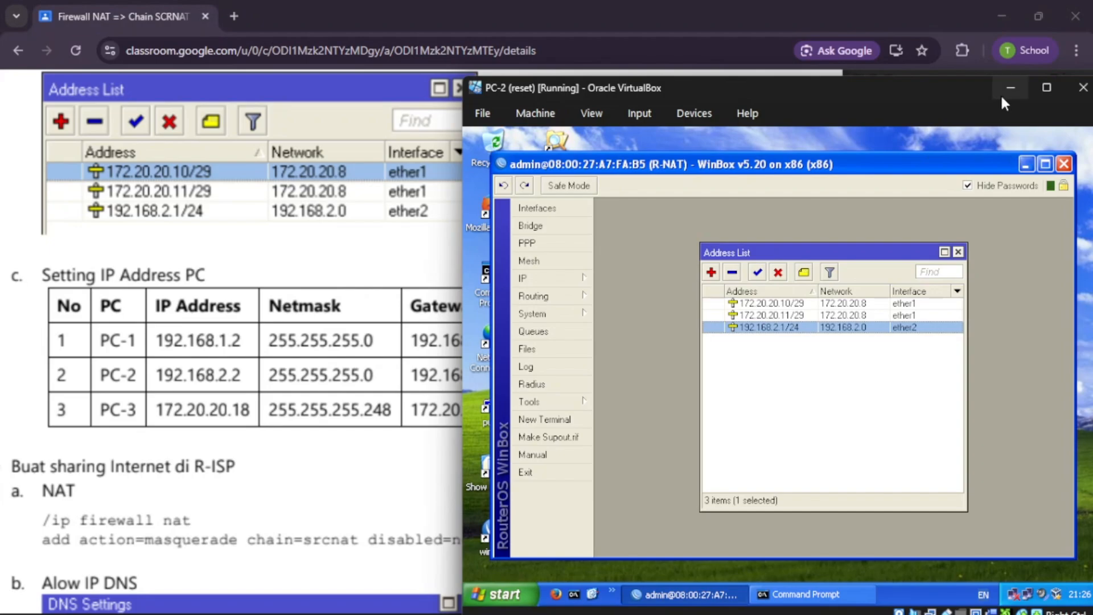
pyautogui.click(1025, 165)
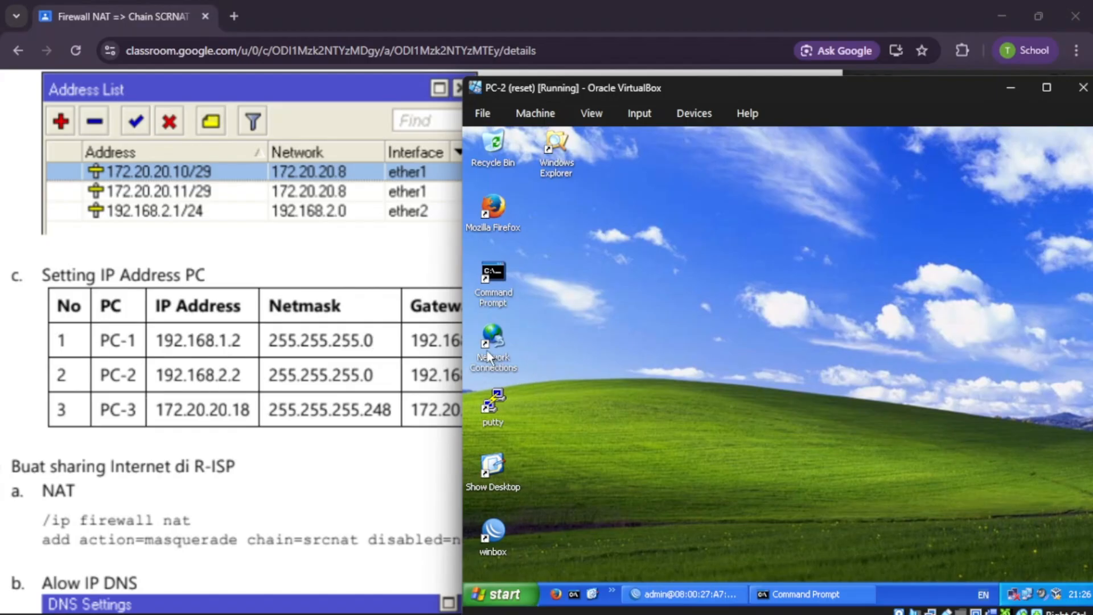
# Step: Highlight PC-3 in the module's IP address table, switch to the PC-Publik virtual machine and minimize its WinBox window
pyautogui.doubleClick(106, 412)
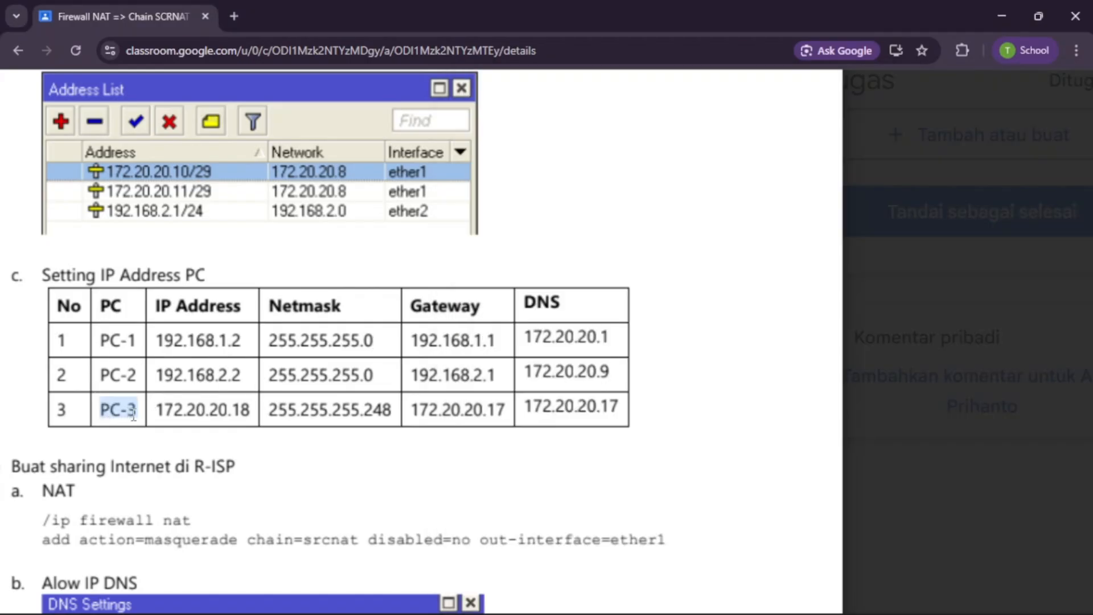
pyautogui.moveTo(752, 602)
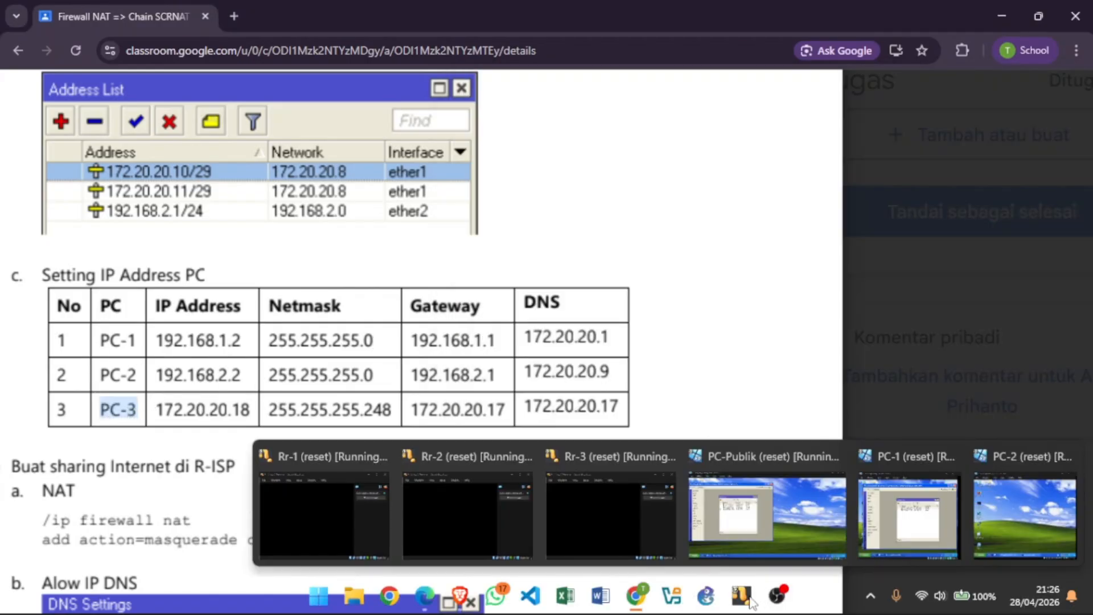
pyautogui.click(816, 526)
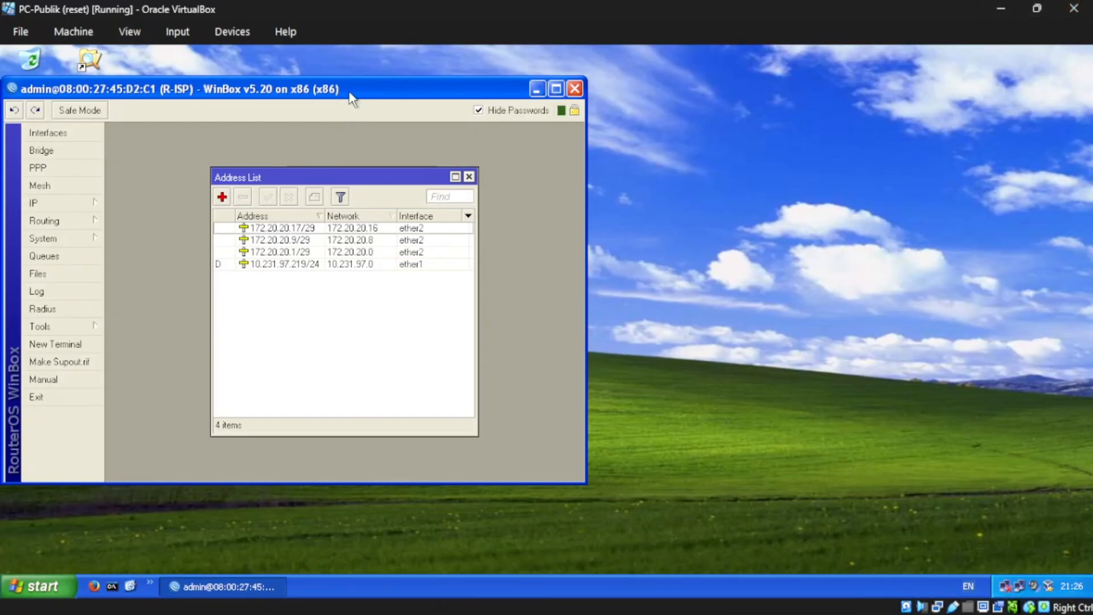
pyautogui.moveTo(349, 95); pyautogui.dragTo(462, 99)
pyautogui.click(651, 92)
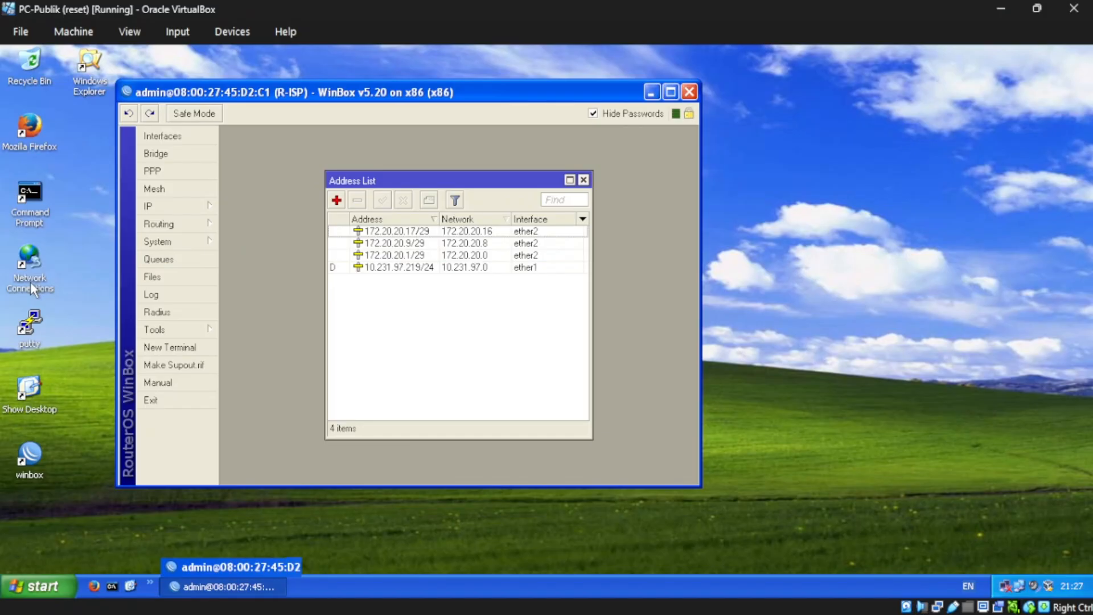
# Step: Open the Internet Protocol (TCP/IP) properties of PC-Publik's connected Local Area Connection from Network Connections
pyautogui.doubleClick(30, 279)
pyautogui.rightClick(441, 254)
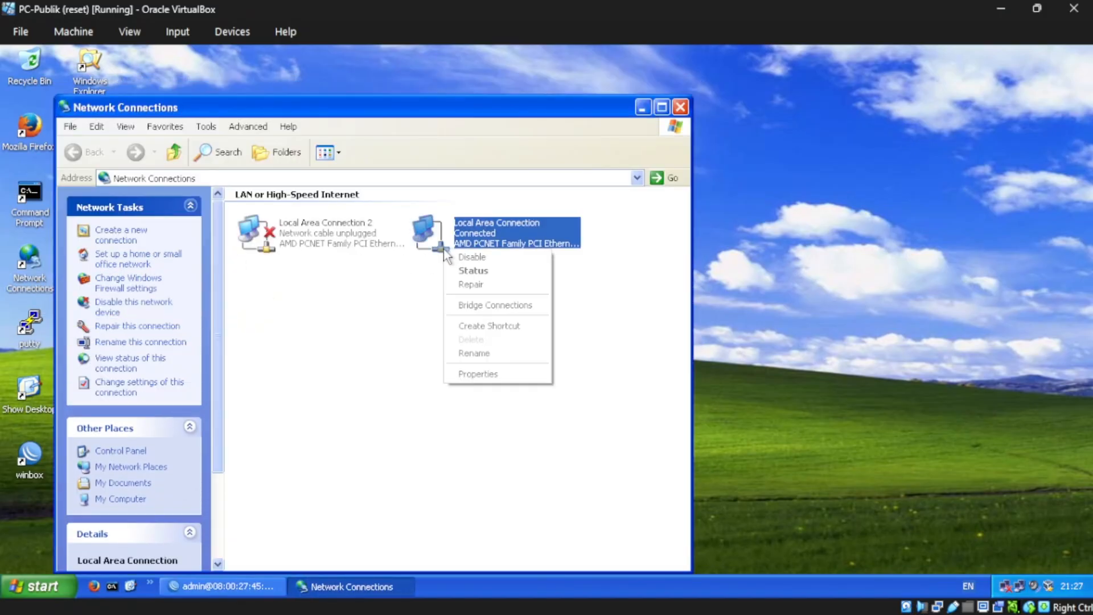
pyautogui.click(488, 374)
pyautogui.doubleClick(201, 329)
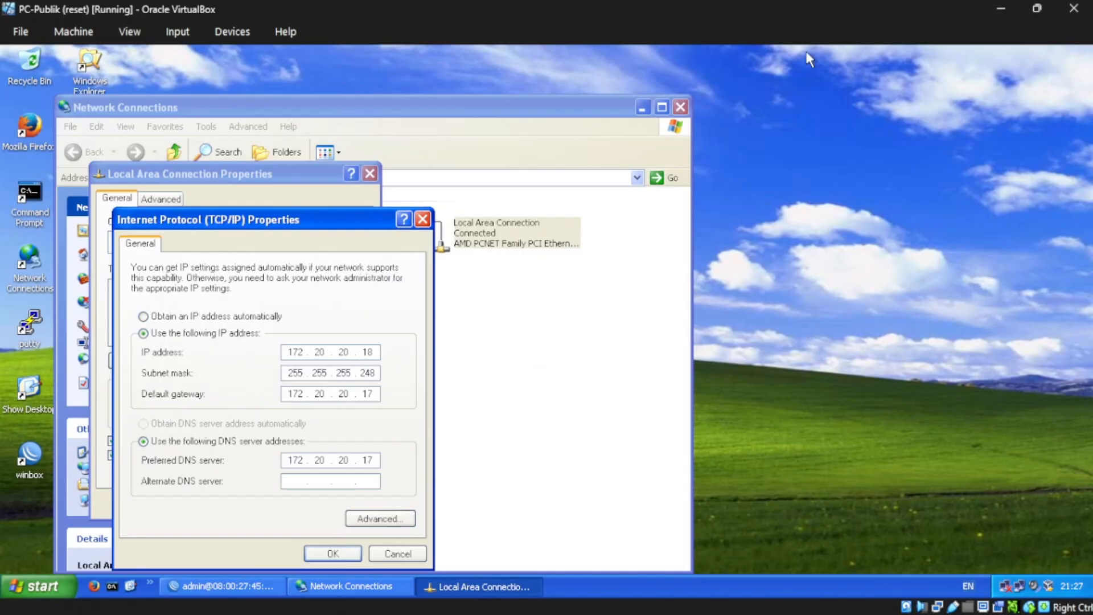
# Step: Shrink the PC-Publik window beside the module and compare its TCP/IP settings with the PC-3 row, from IP address to DNS
pyautogui.click(1037, 8)
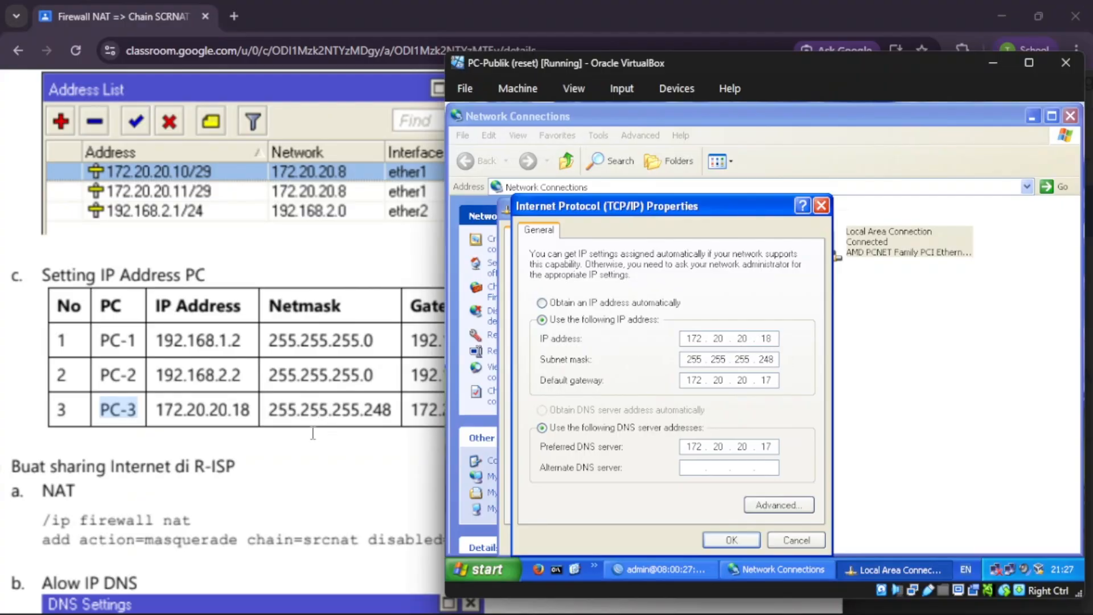
pyautogui.hscroll(3, 328, 428)
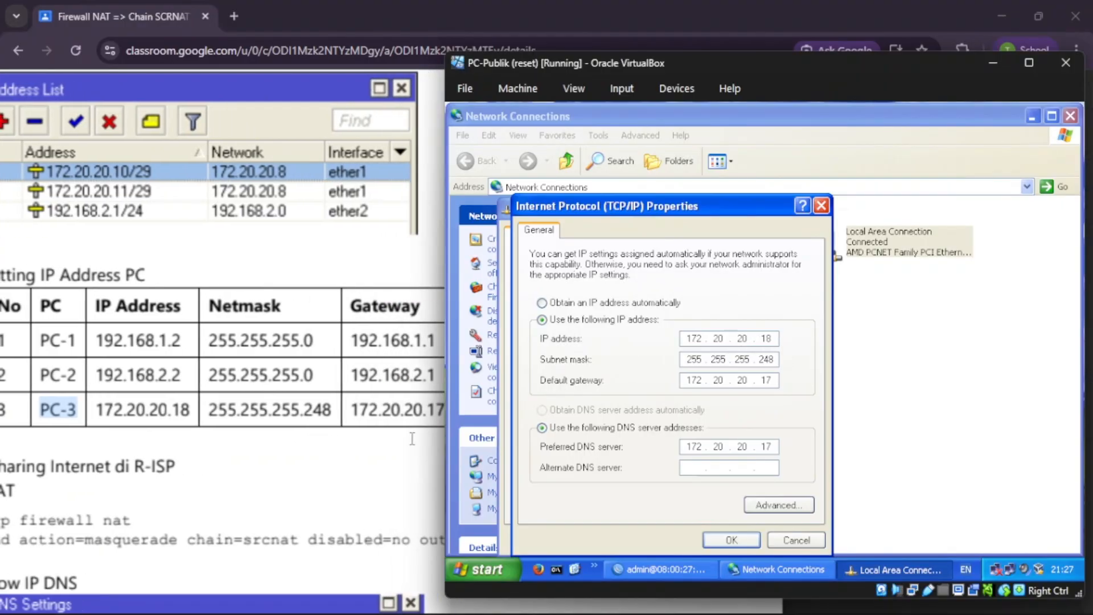
pyautogui.hscroll(1, 390, 409)
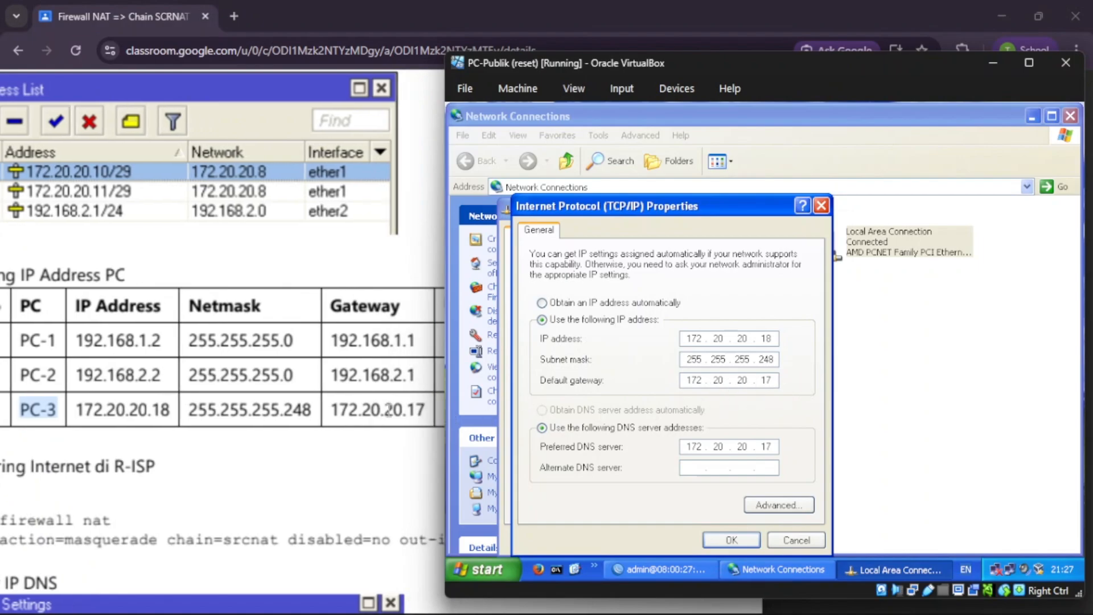
pyautogui.hscroll(2, 389, 408)
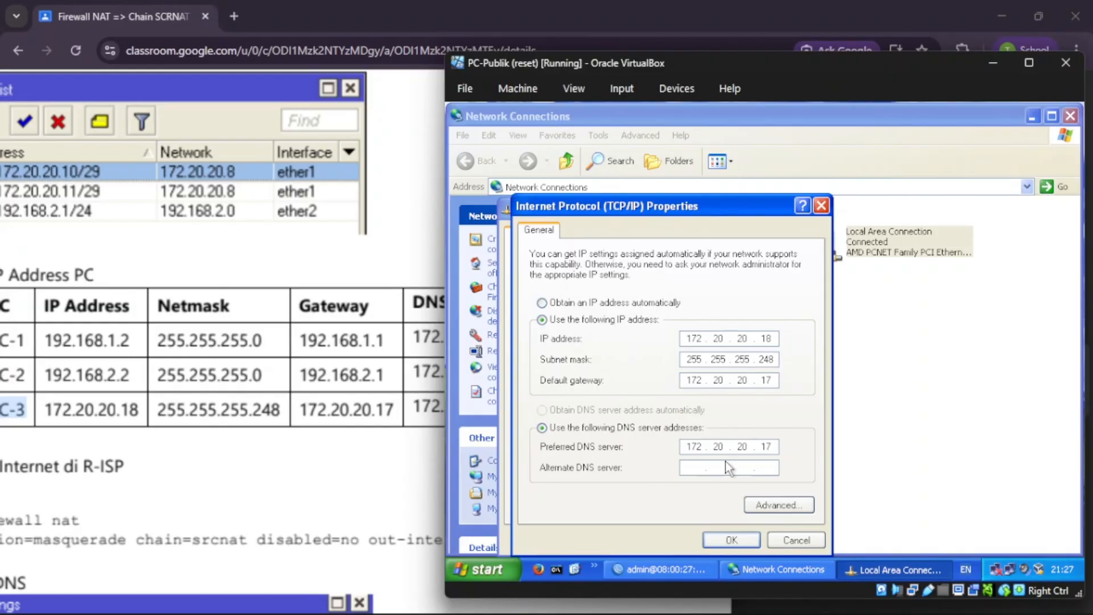
pyautogui.hscroll(-3, 336, 416)
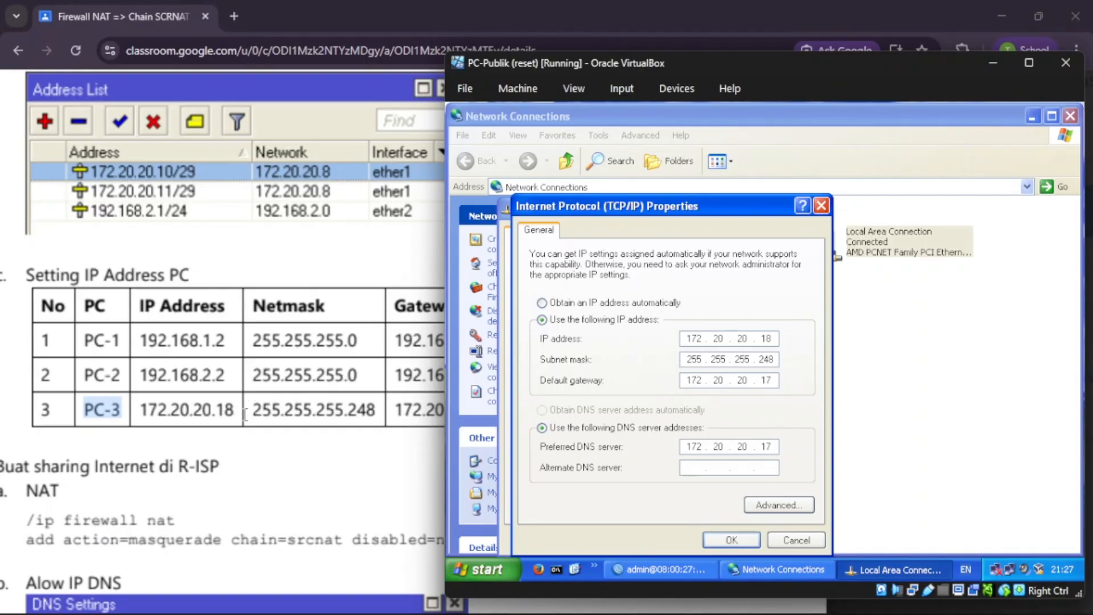
# Step: Replace PC-Publik with PC-1 on screen, minimize its WinBox, and open the TCP/IP properties of its connected Local Area Connection
pyautogui.moveTo(741, 598)
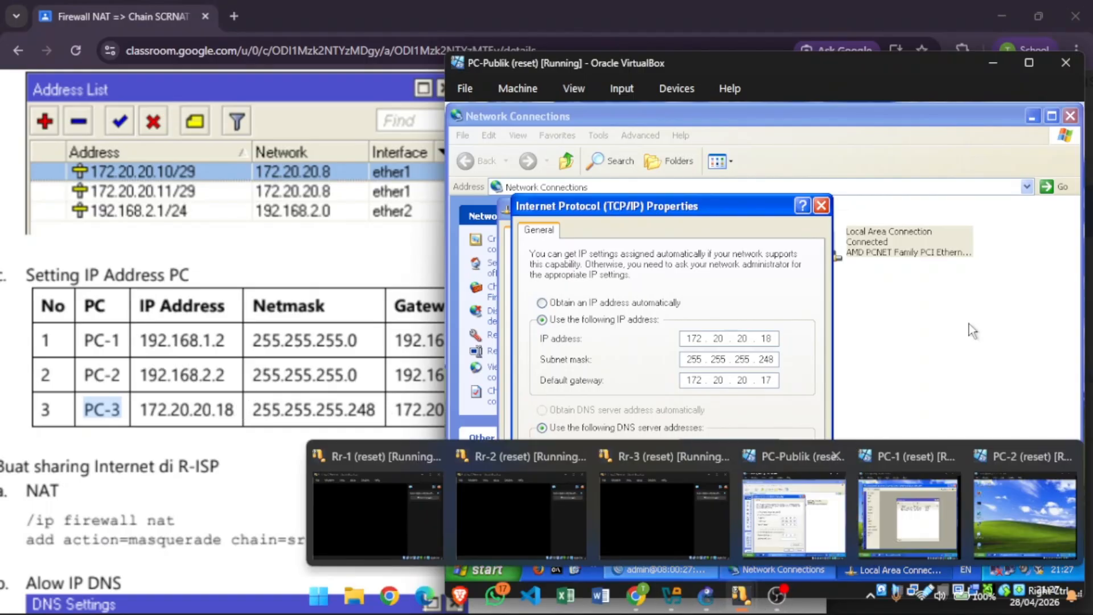
pyautogui.click(1001, 68)
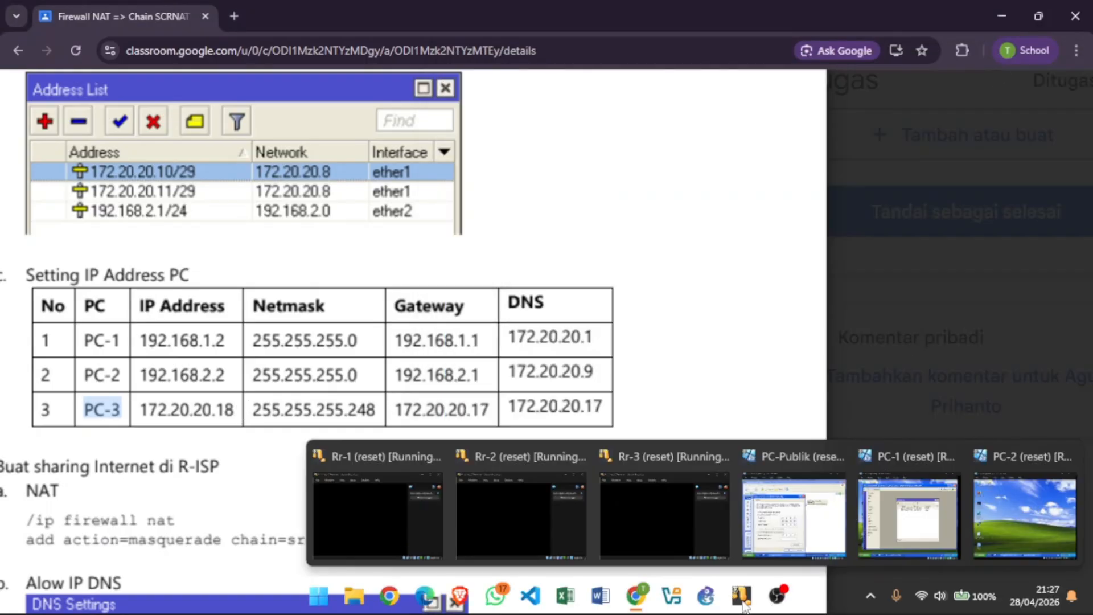
pyautogui.click(908, 515)
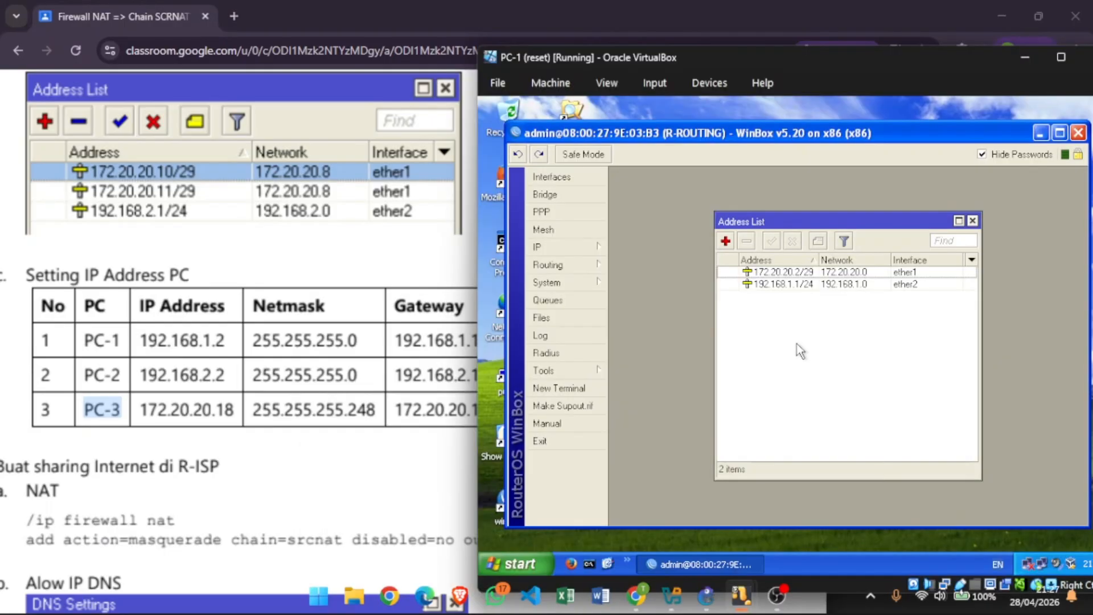
pyautogui.click(1041, 134)
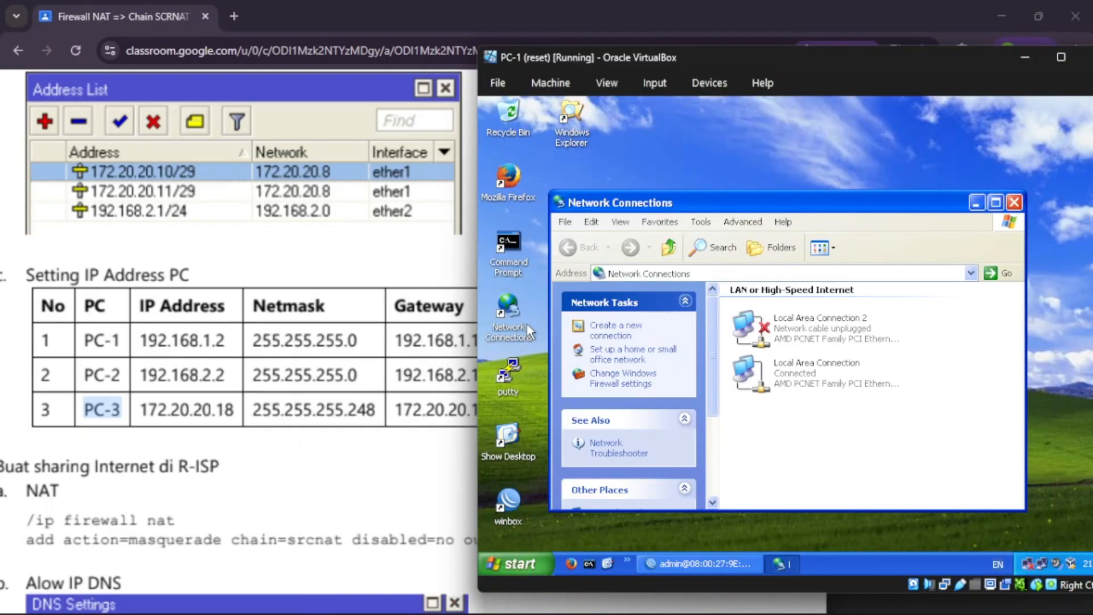
pyautogui.rightClick(812, 373)
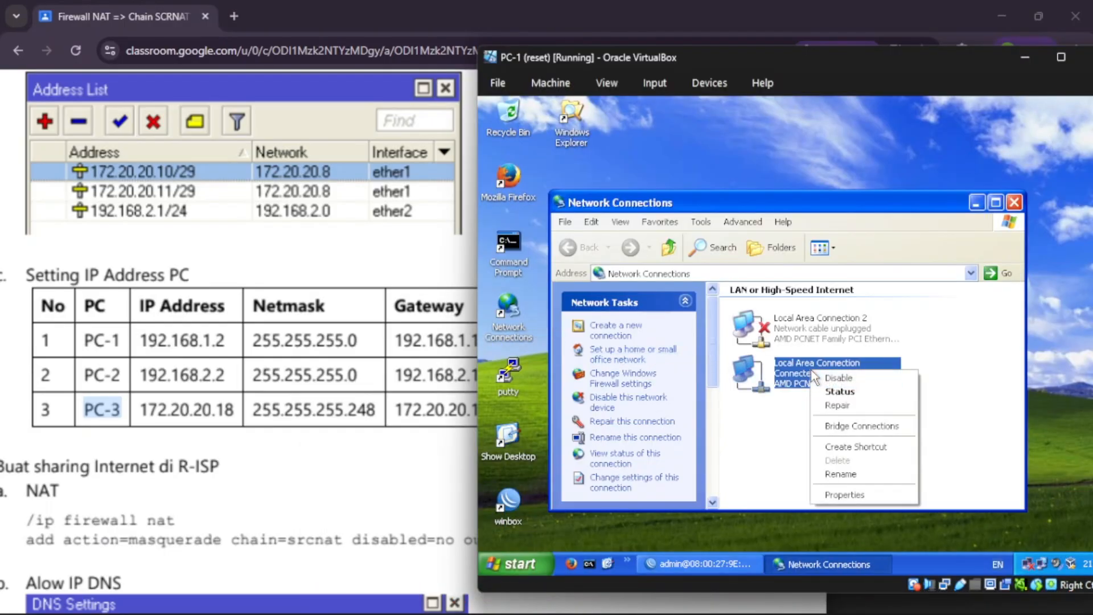
pyautogui.click(844, 494)
pyautogui.doubleClick(636, 320)
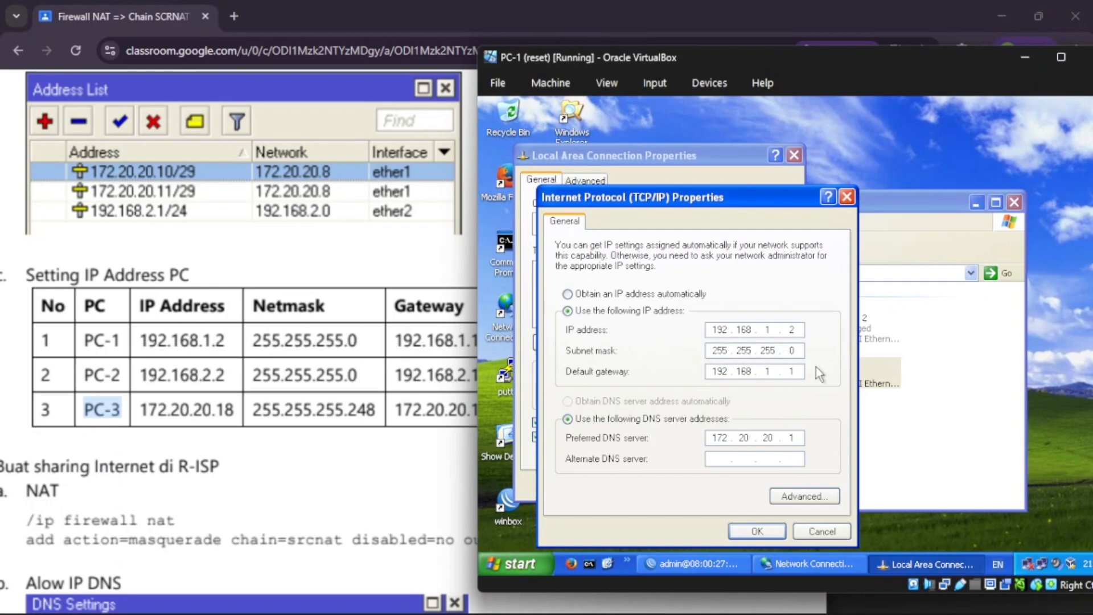
# Step: Compare PC-1's IP address, netmask, gateway and DNS with the module's PC-1 row, dismissing the WhatsApp notification
pyautogui.hscroll(2, 413, 365)
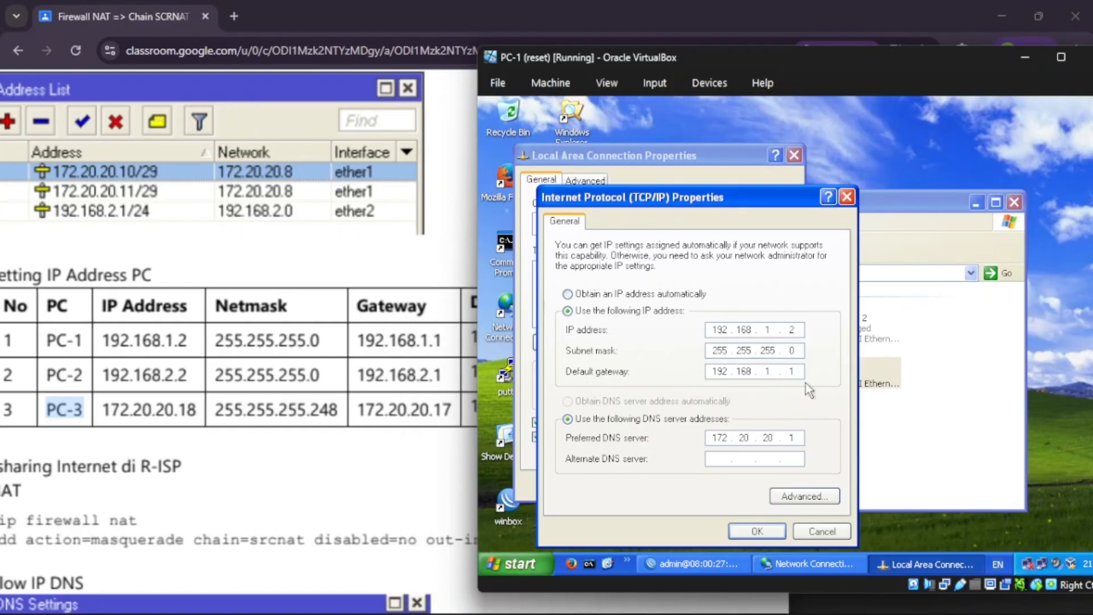
pyautogui.hscroll(3, 256, 378)
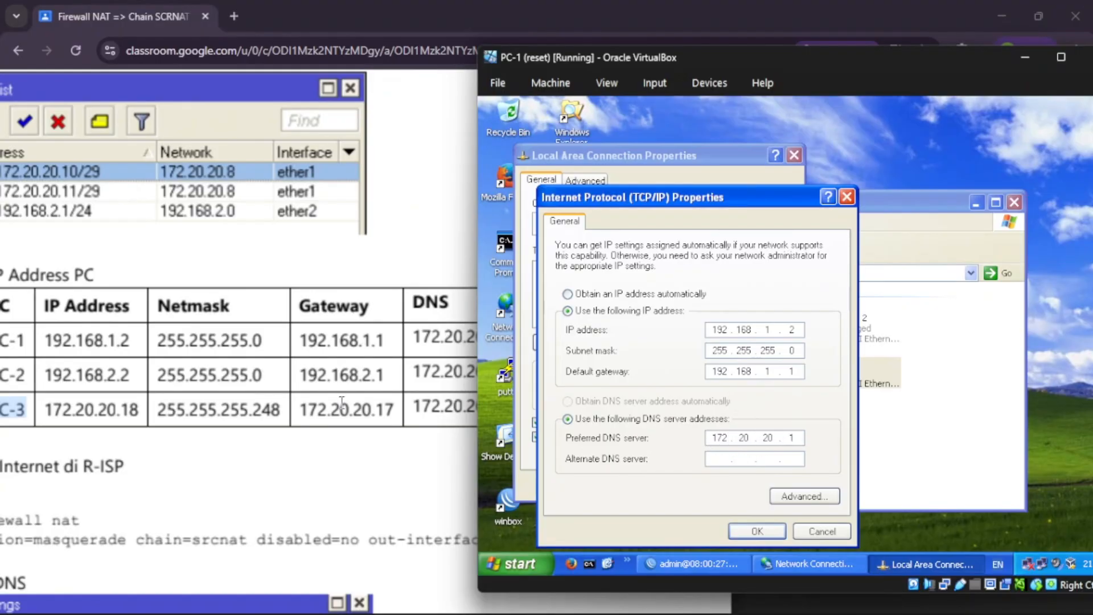
pyautogui.hscroll(5, 342, 402)
pyautogui.hscroll(-6, 342, 402)
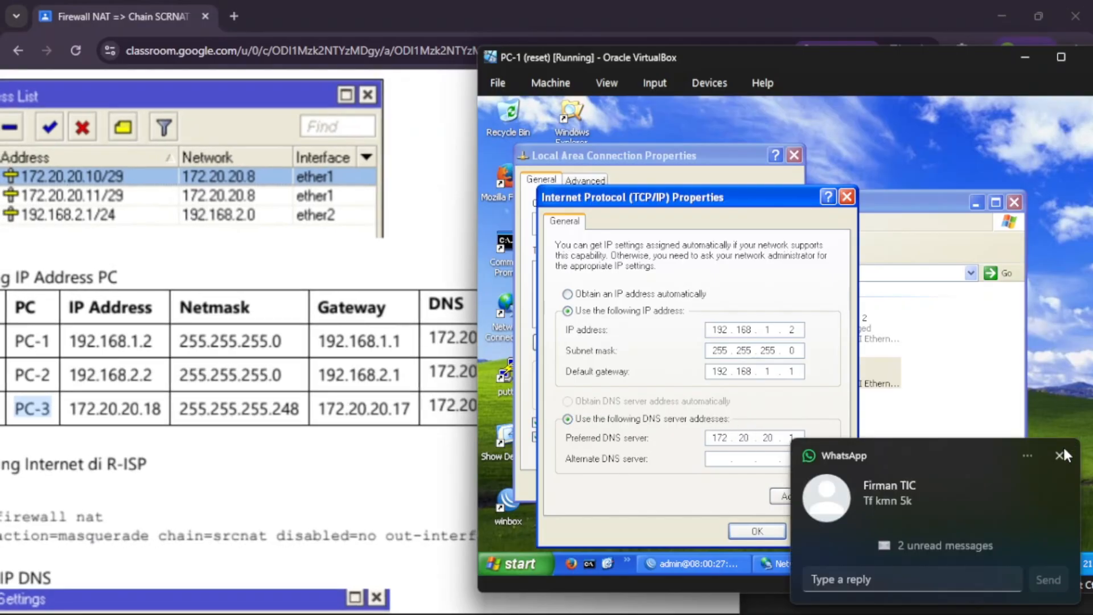
pyautogui.click(1060, 455)
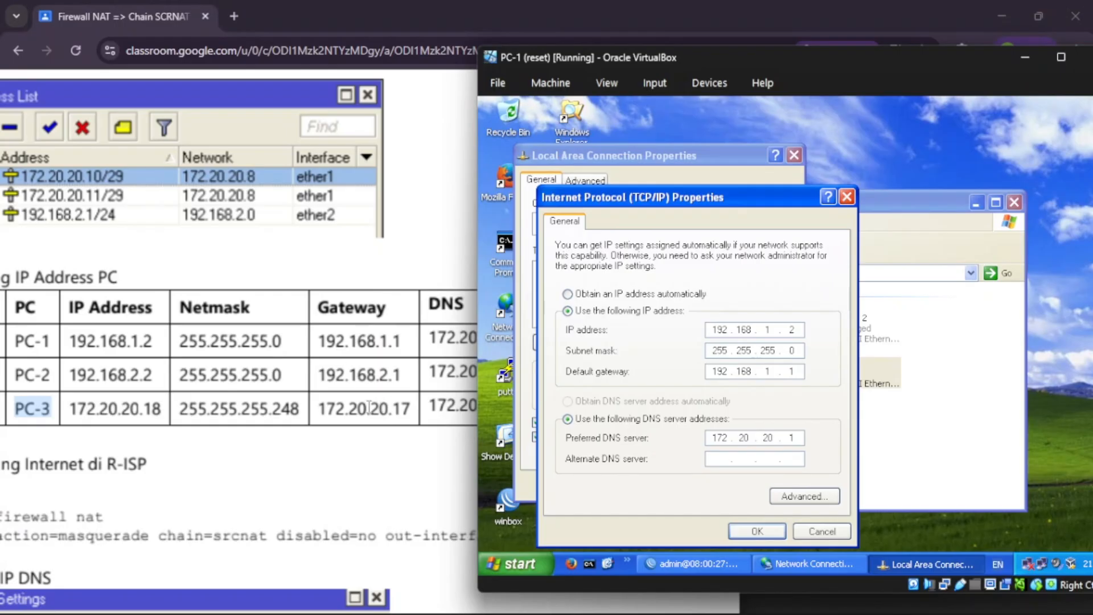
pyautogui.hscroll(-1, 353, 407)
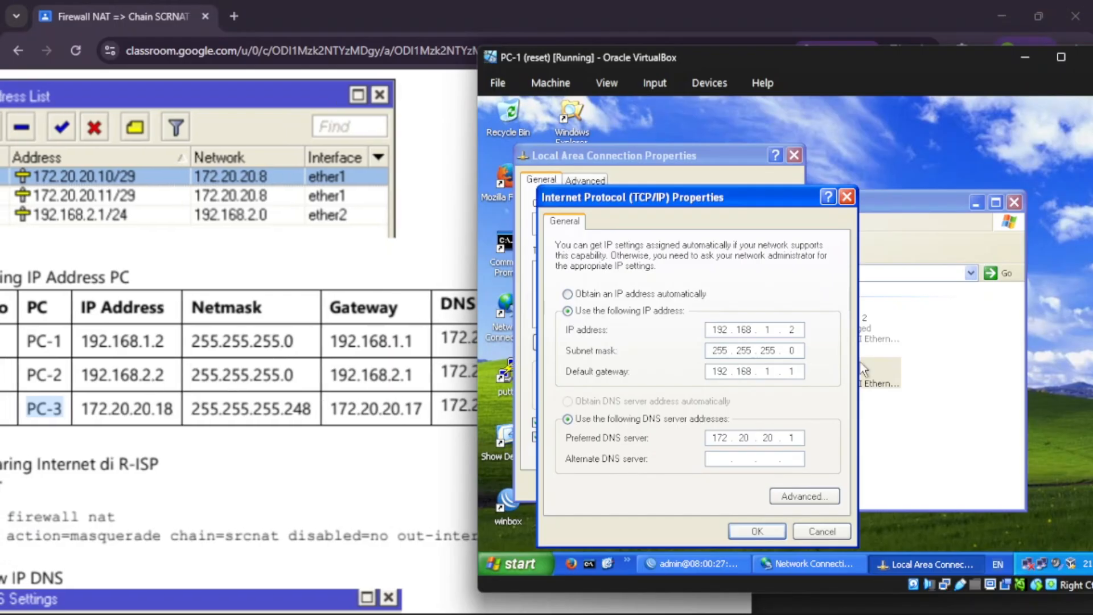
# Step: Accept and close PC-1's TCP/IP and Local Area Connection properties, and minimize the PC-1 virtual machine
pyautogui.click(757, 531)
pyautogui.click(724, 493)
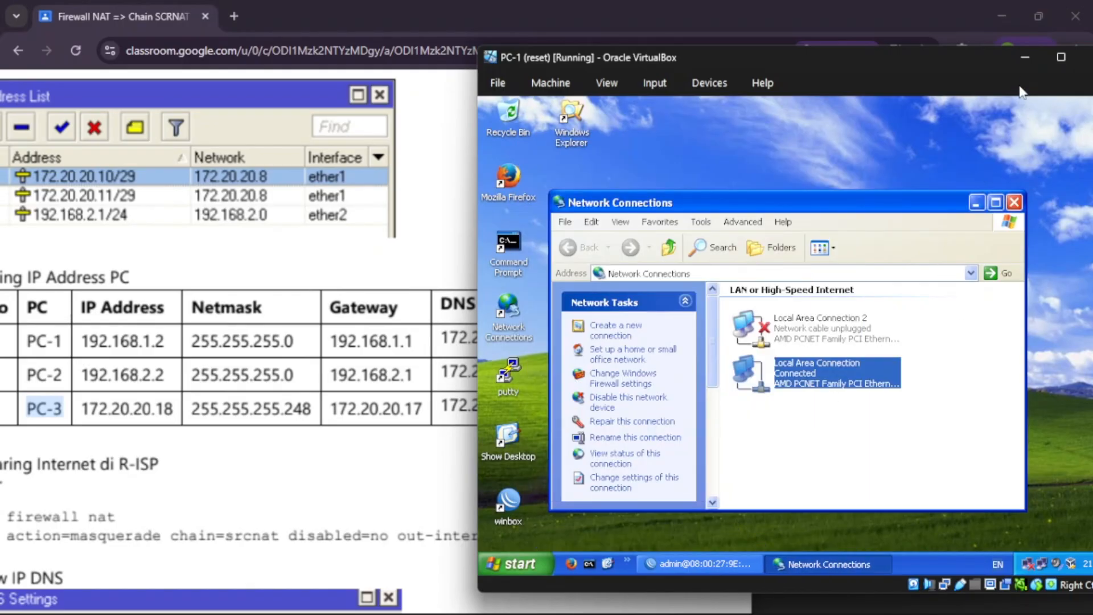
pyautogui.click(1025, 57)
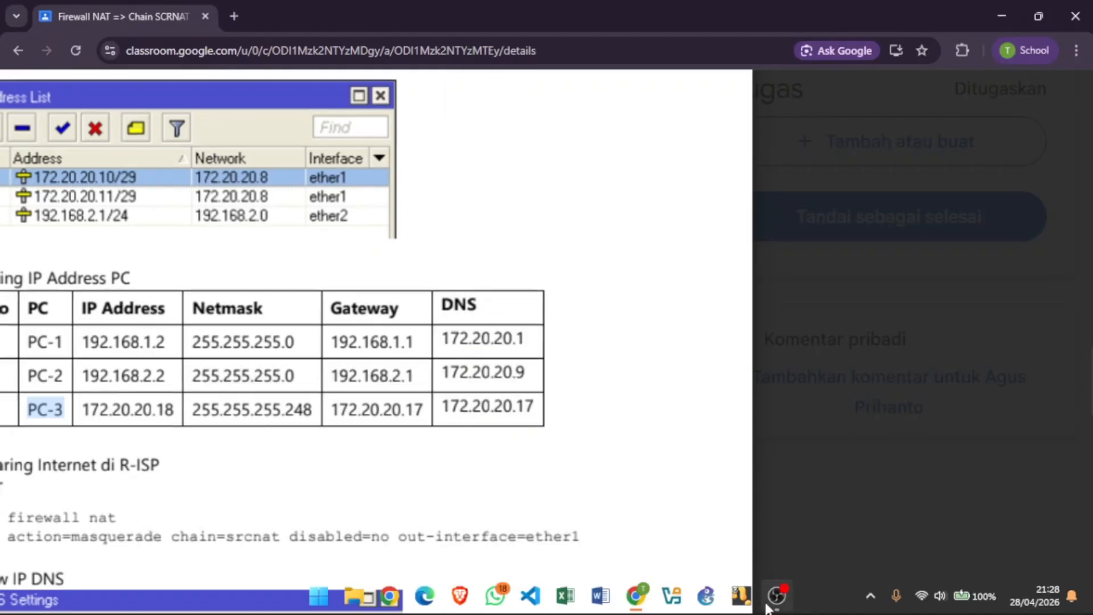
# Step: Switch to PC-2 and open its Local Area Connection's TCP/IP properties to compare them with the module's PC-2 row
pyautogui.moveTo(754, 602)
pyautogui.click(1016, 523)
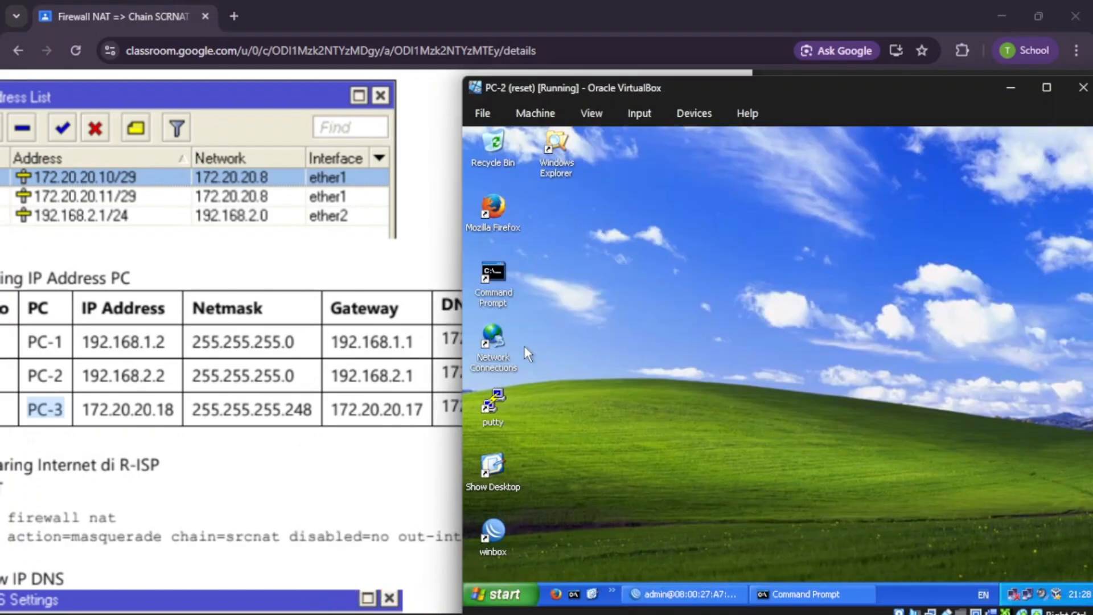
pyautogui.doubleClick(503, 352)
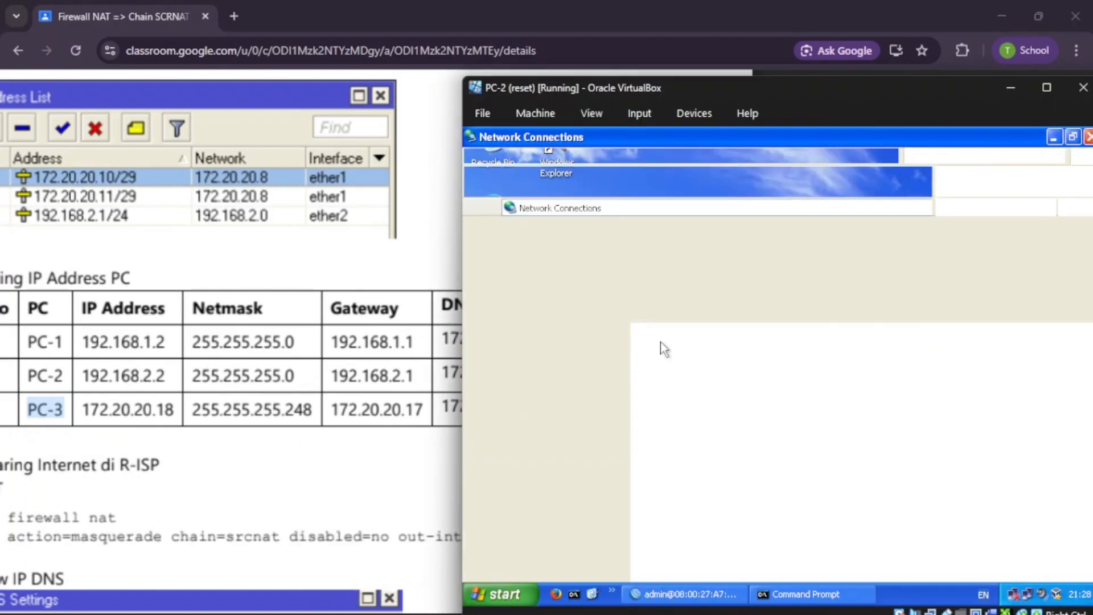
pyautogui.click(855, 262)
pyautogui.rightClick(856, 264)
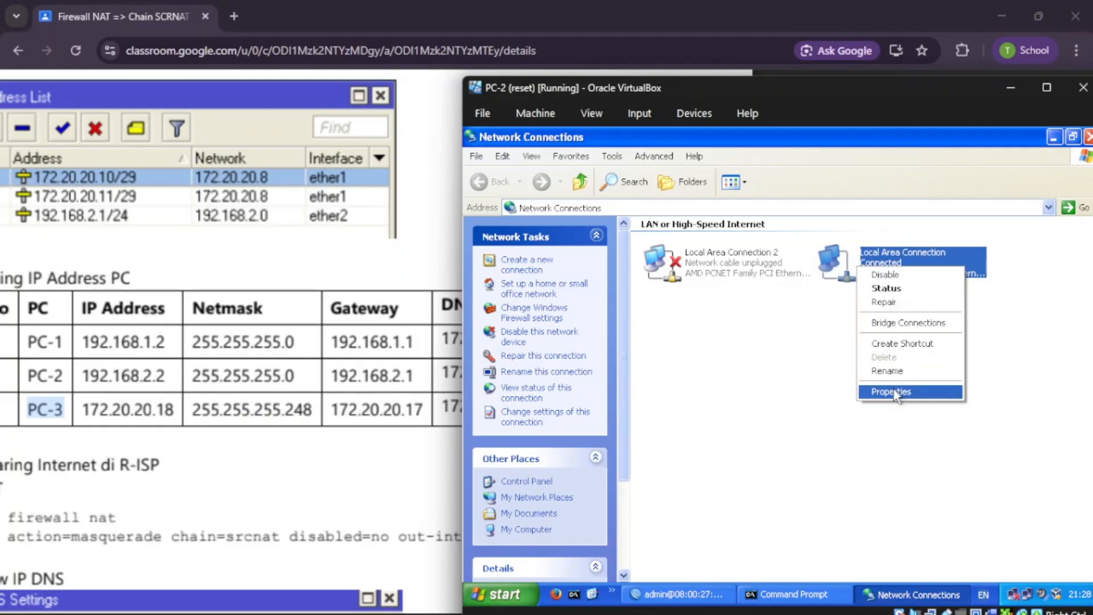
pyautogui.click(944, 392)
pyautogui.doubleClick(573, 319)
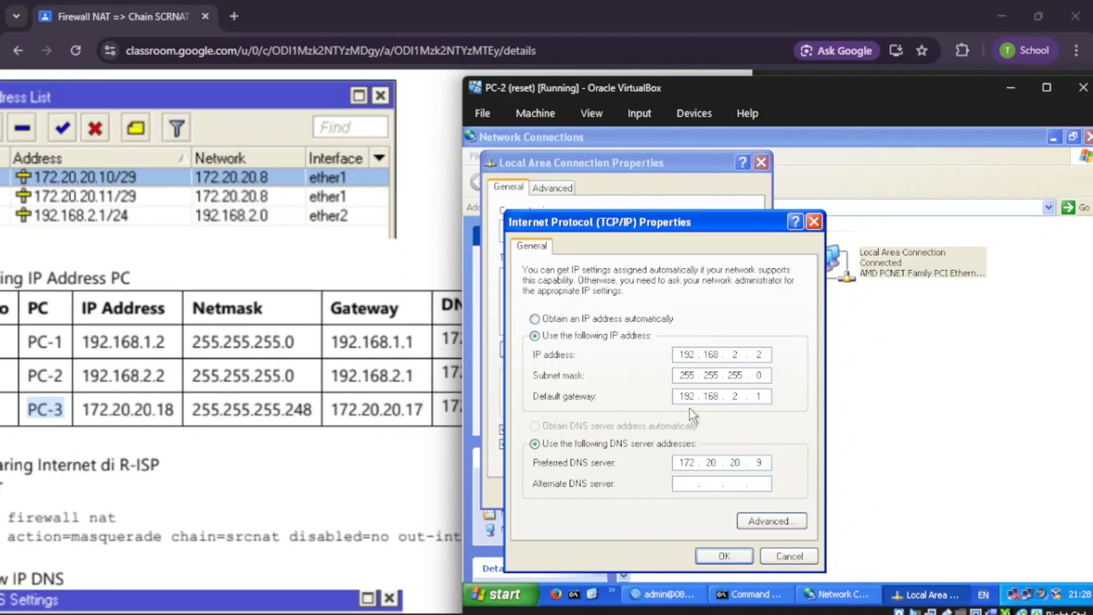
# Step: Compare PC-2's IP address, netmask, gateway and DNS with the module's PC-2 row
pyautogui.hscroll(2, 321, 406)
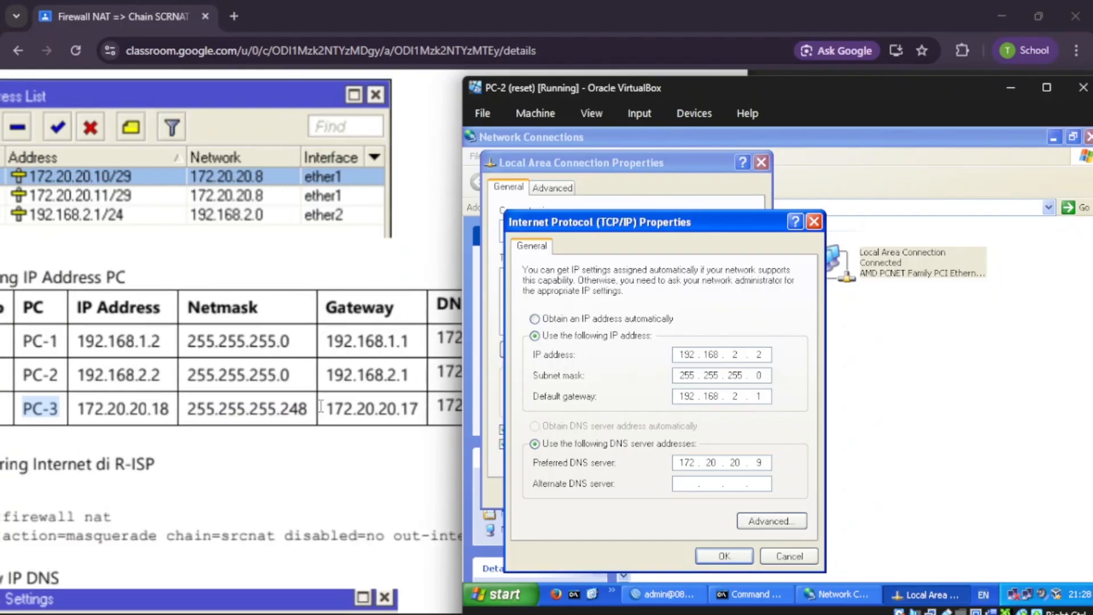
pyautogui.scroll(3, 321, 406)
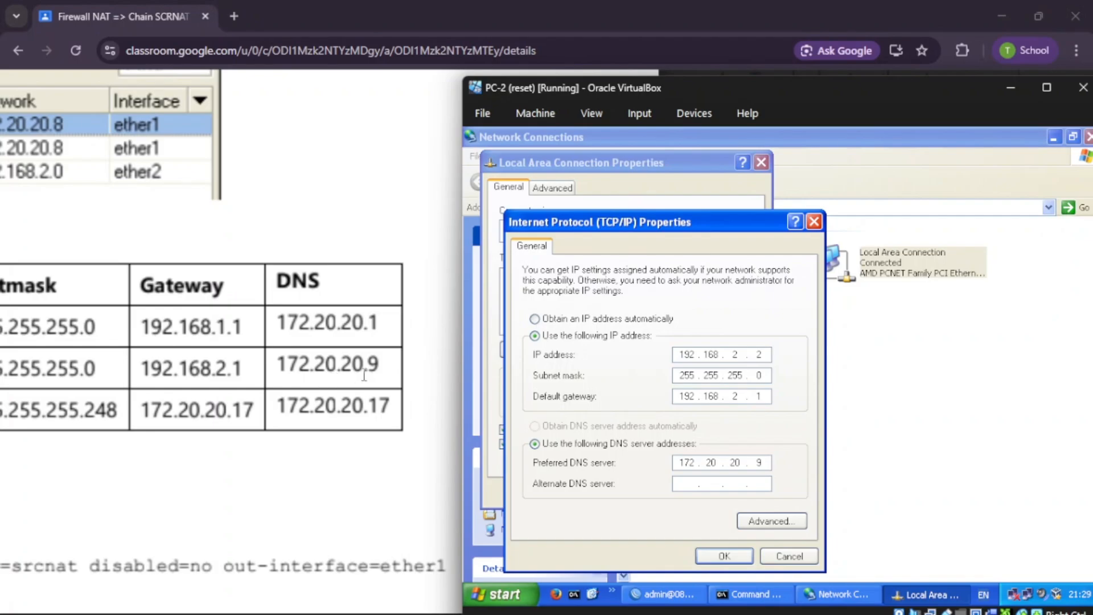
pyautogui.scroll(-2, 364, 376)
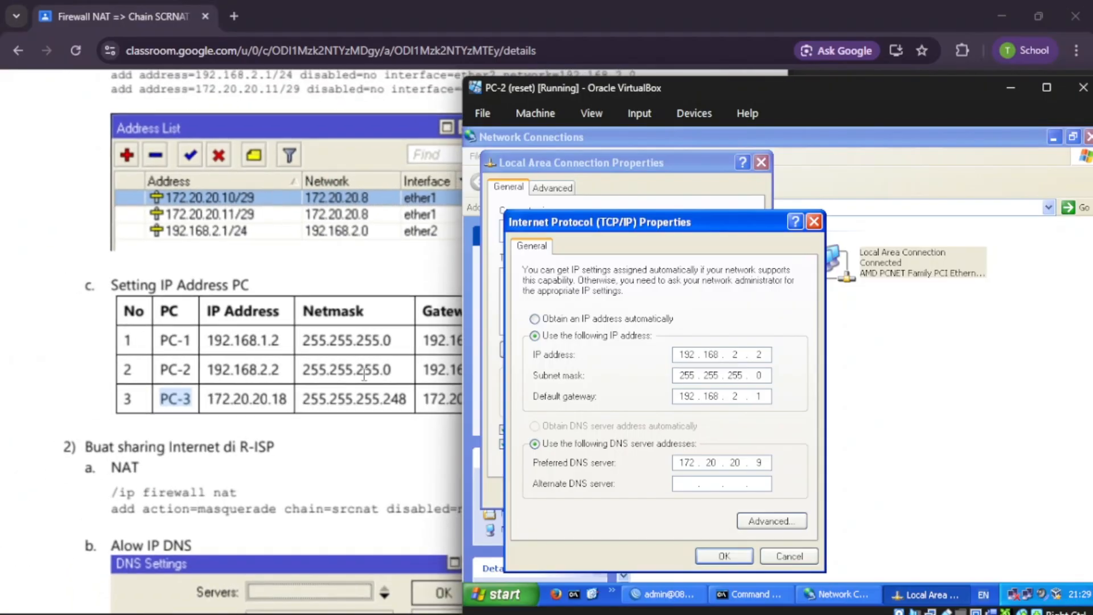
# Step: Accept and close PC-2's TCP/IP and Local Area Connection properties, and minimize its Network Connections window and the PC-2 virtual machine
pyautogui.click(723, 555)
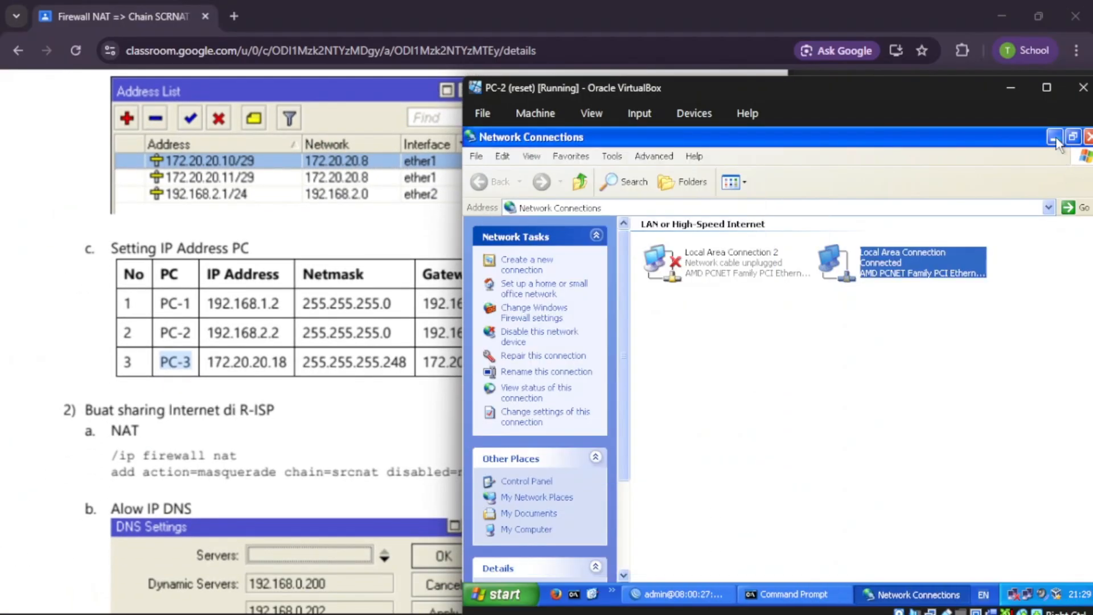
pyautogui.click(1054, 137)
pyautogui.scroll(-2, 194, 430)
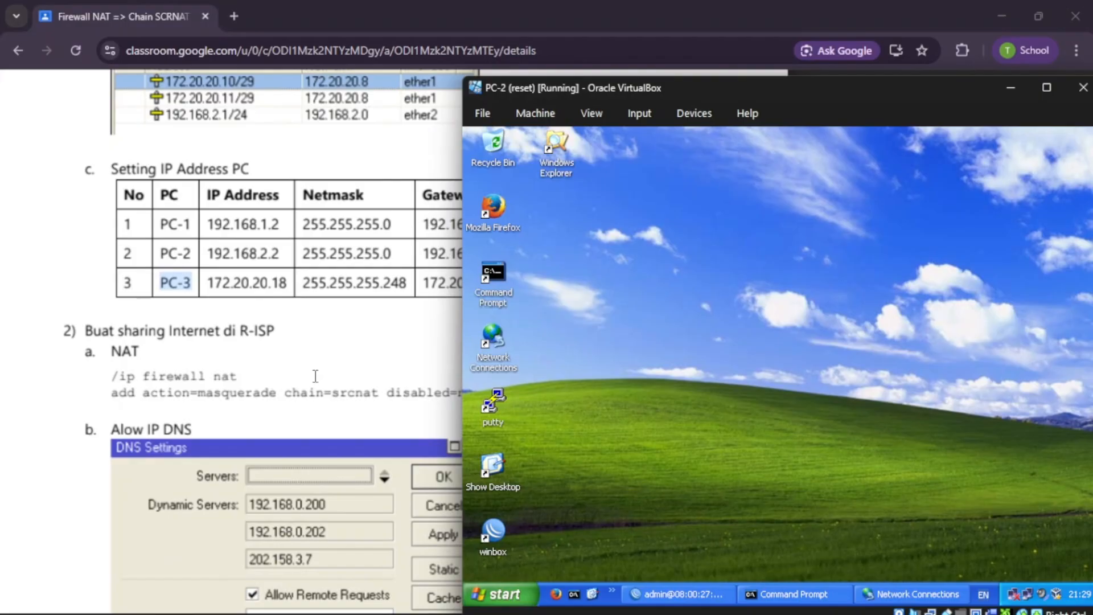
pyautogui.click(1011, 88)
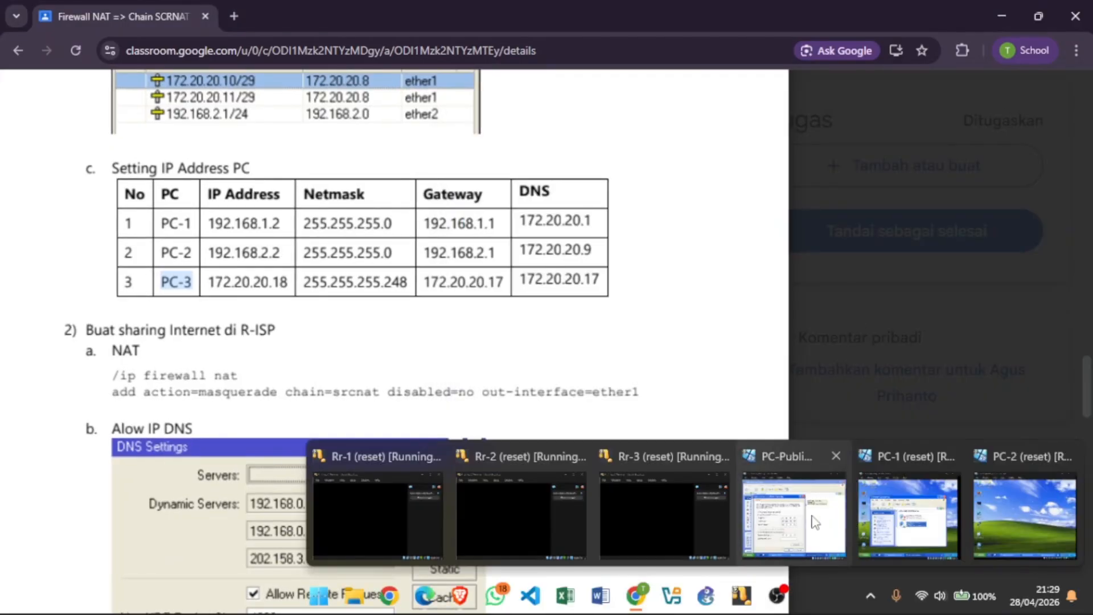
# Step: Switch to PC-Publik, compare its TCP/IP settings with the module's PC-3 row, close both properties dialogs and minimize Network Connections
pyautogui.click(811, 516)
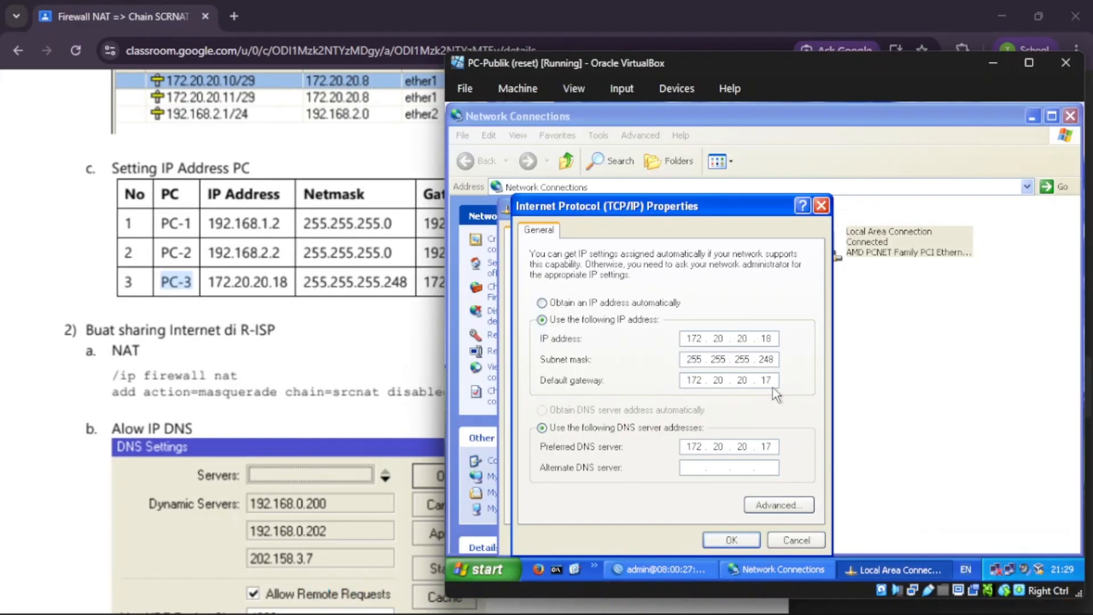
pyautogui.click(822, 206)
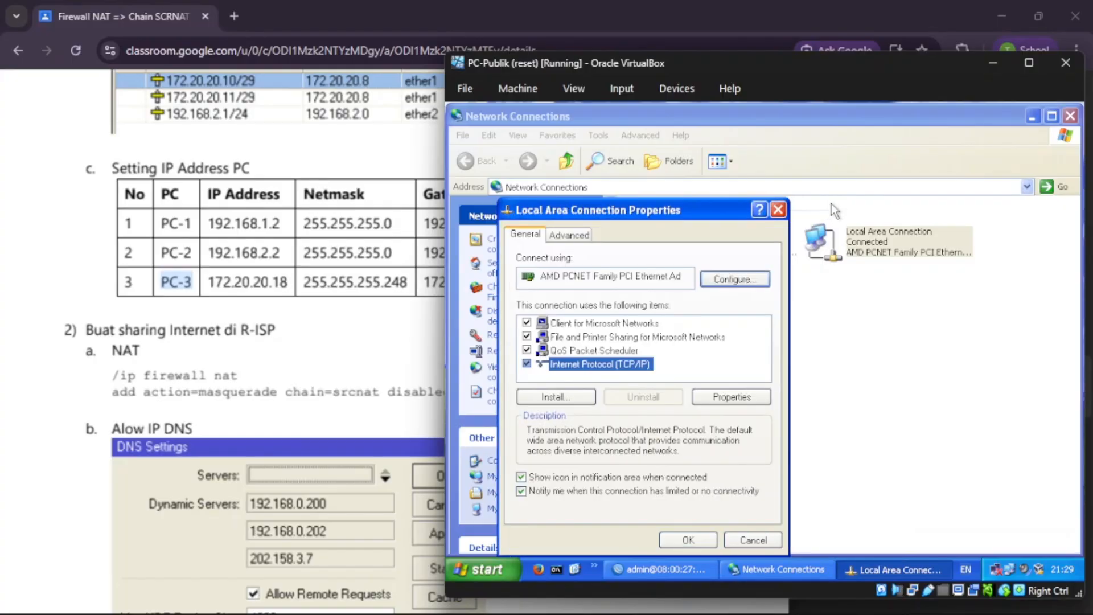
pyautogui.click(780, 208)
pyautogui.click(1033, 117)
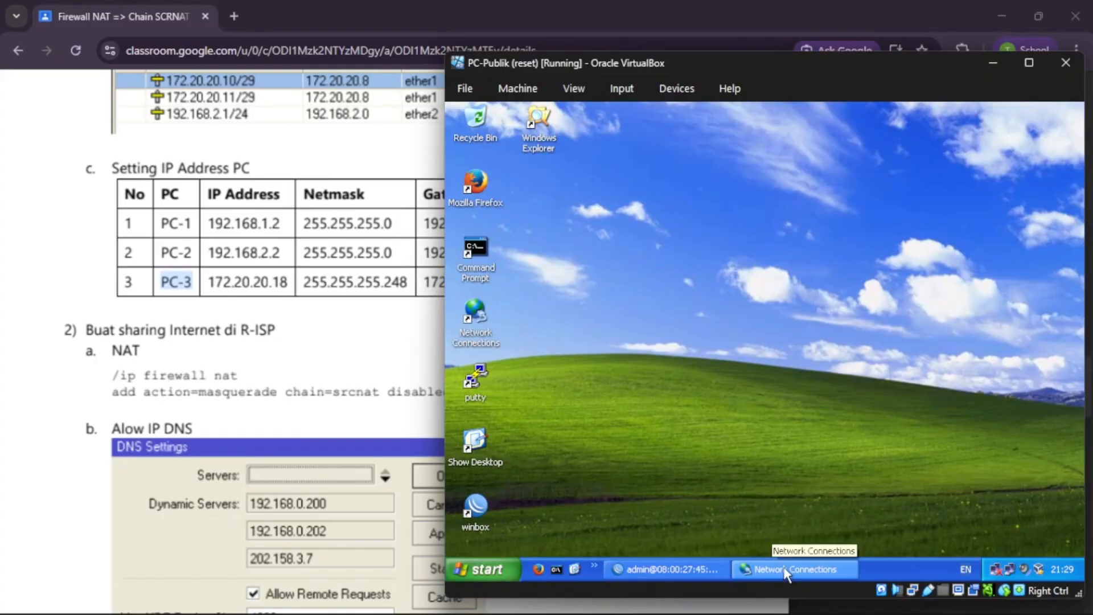
# Step: Restore the R-ISP WinBox session and show the firewall's NAT rules to compare them with the module's NAT command
pyautogui.click(678, 569)
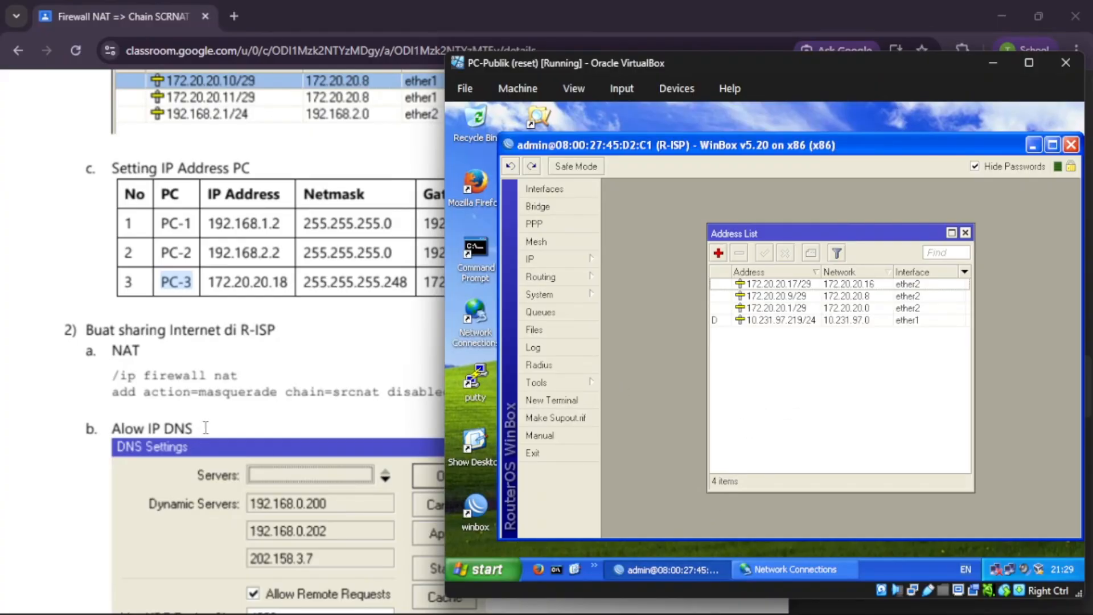
pyautogui.click(566, 260)
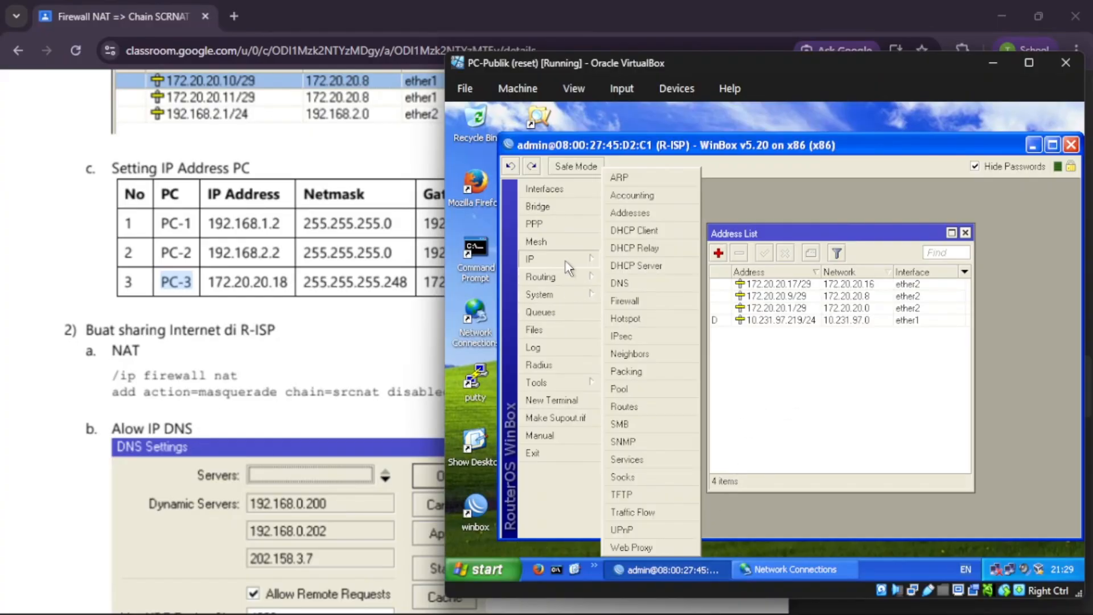
pyautogui.click(650, 298)
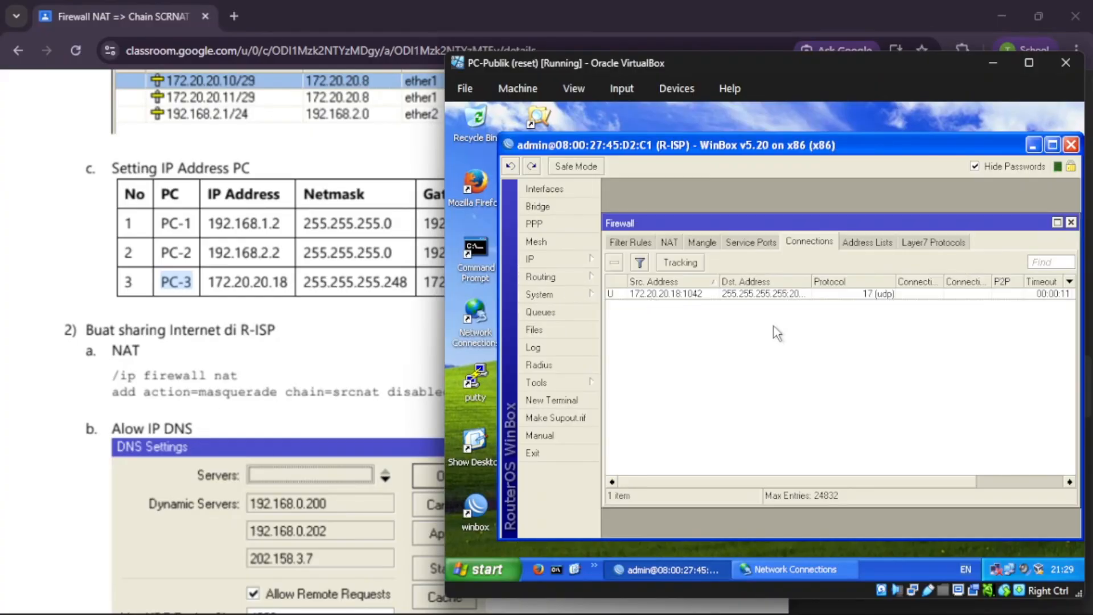
pyautogui.click(678, 242)
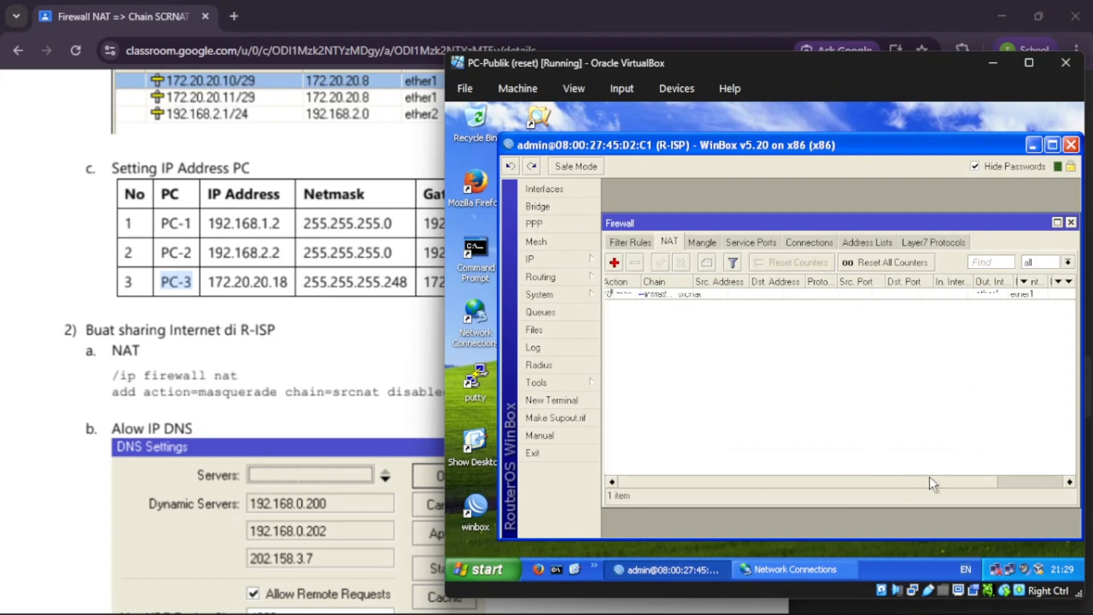
pyautogui.moveTo(932, 482); pyautogui.dragTo(999, 479)
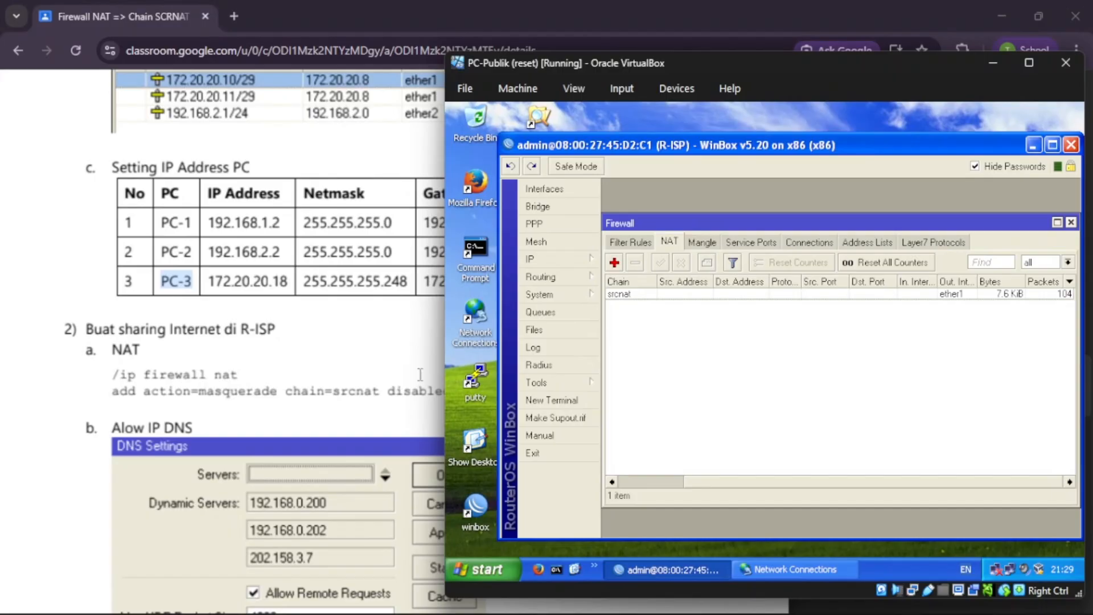
# Step: Draft a NAT rule with chain srcnat and out interface ether1, view its masquerade action option, and cancel the rule
pyautogui.click(615, 262)
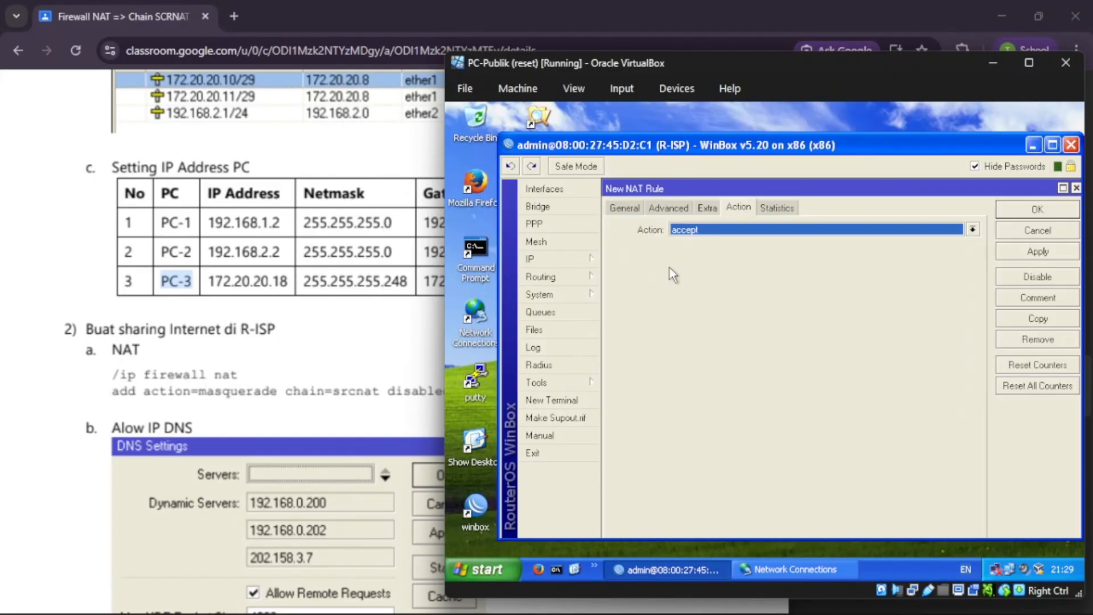
pyautogui.click(623, 209)
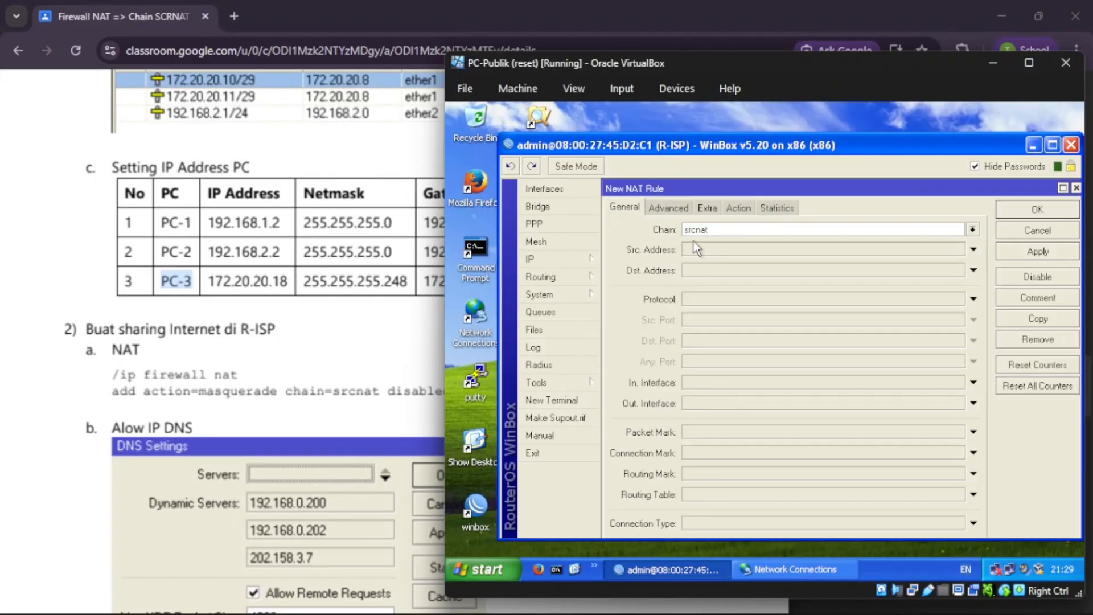
pyautogui.click(699, 405)
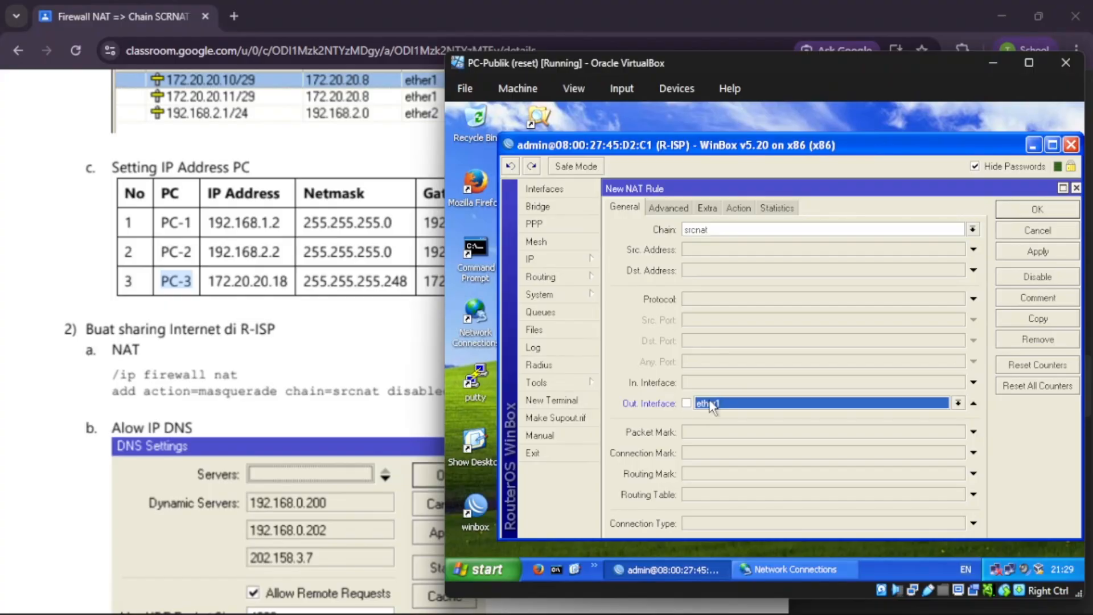
pyautogui.click(745, 210)
pyautogui.click(669, 231)
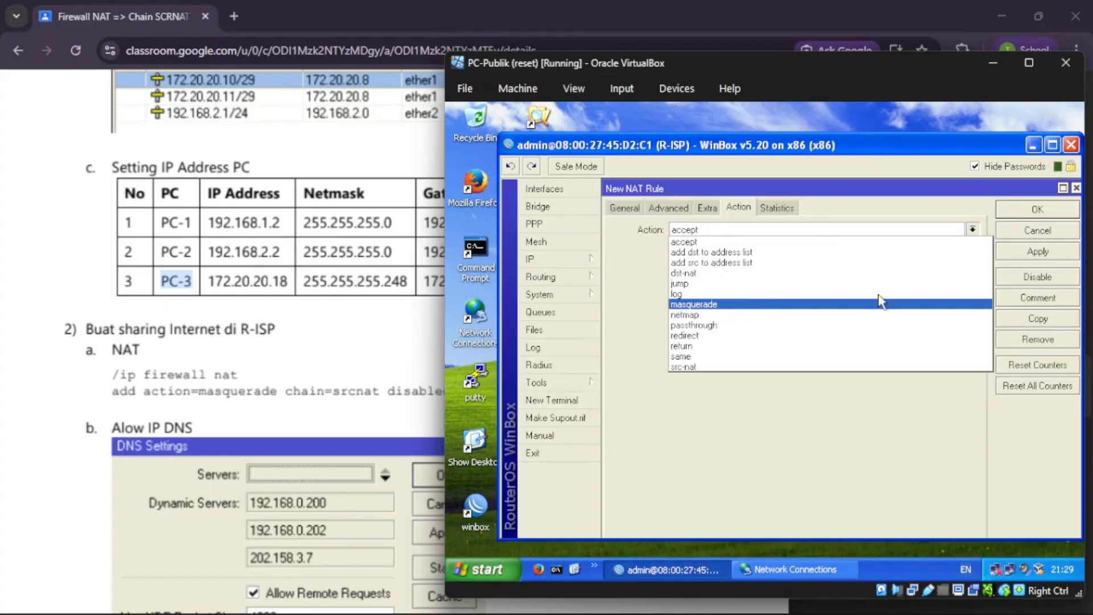
pyautogui.click(1052, 227)
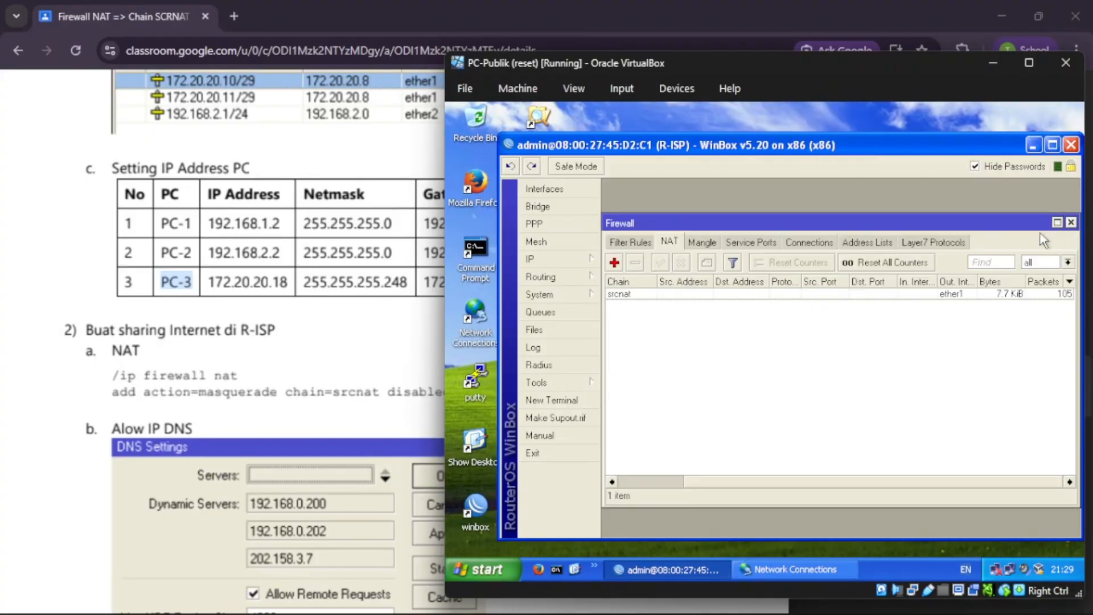
# Step: Check the existing srcnat rule's action, and compare R-ISP's DNS settings with the module's Alow IP DNS section before closing them with OK
pyautogui.moveTo(746, 479); pyautogui.dragTo(637, 485)
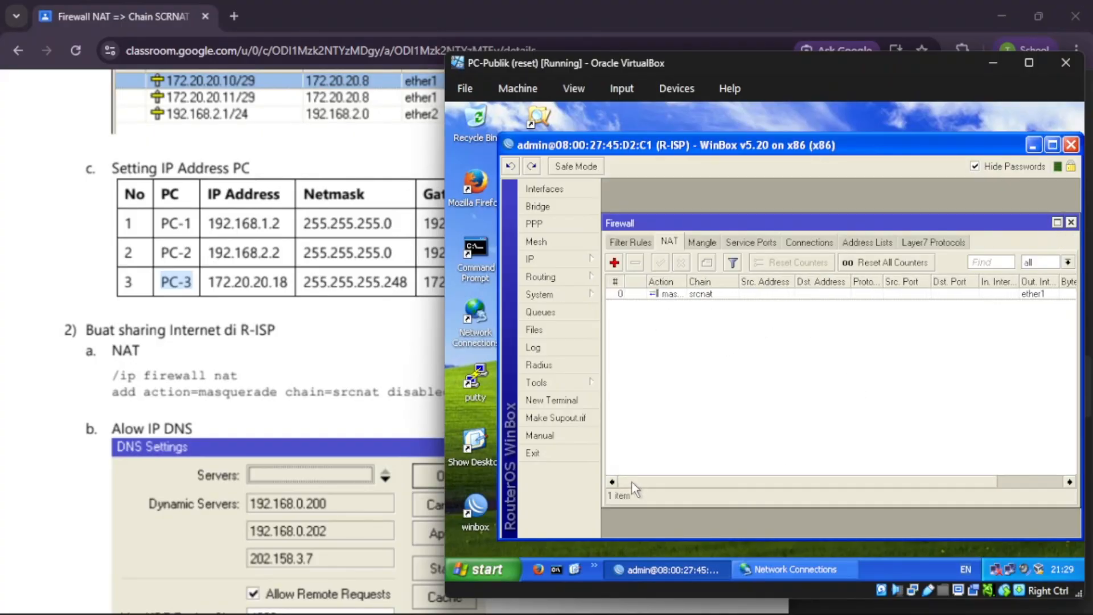
pyautogui.scroll(-3, 233, 488)
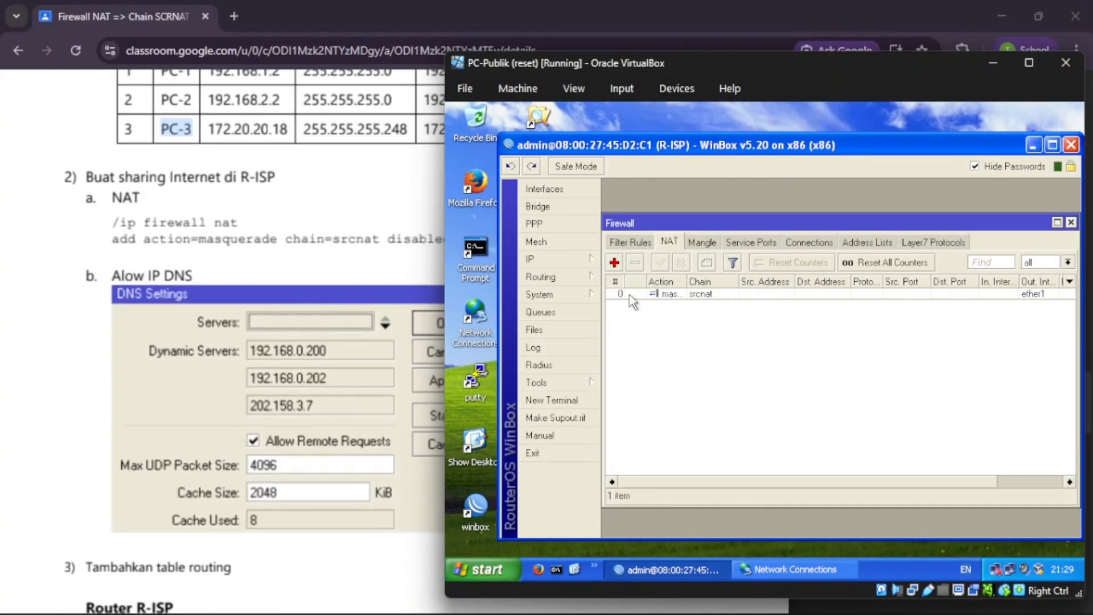
pyautogui.click(562, 260)
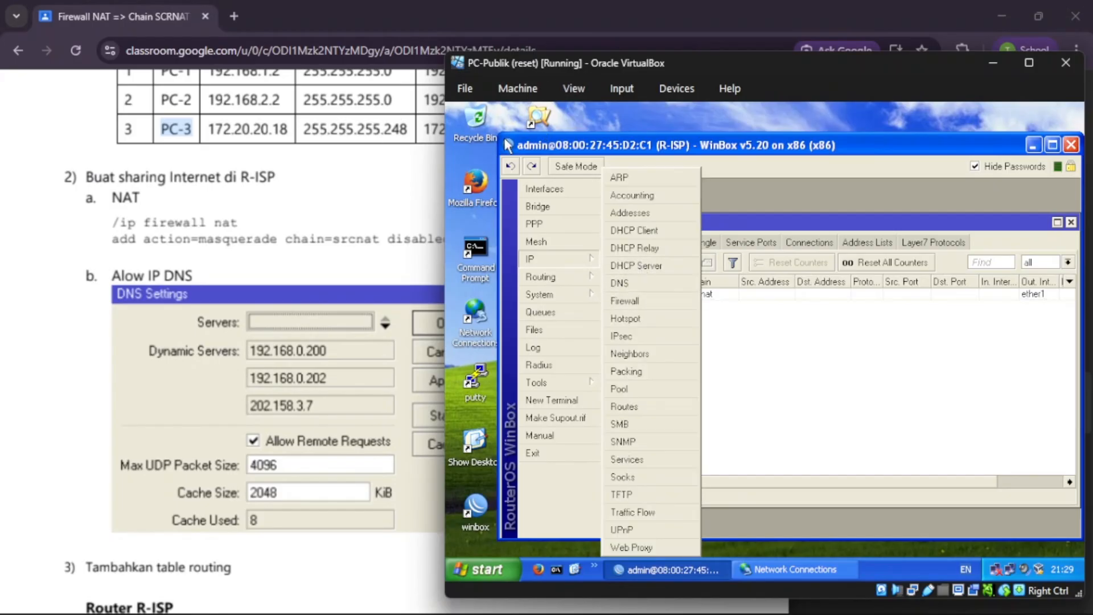
pyautogui.click(656, 285)
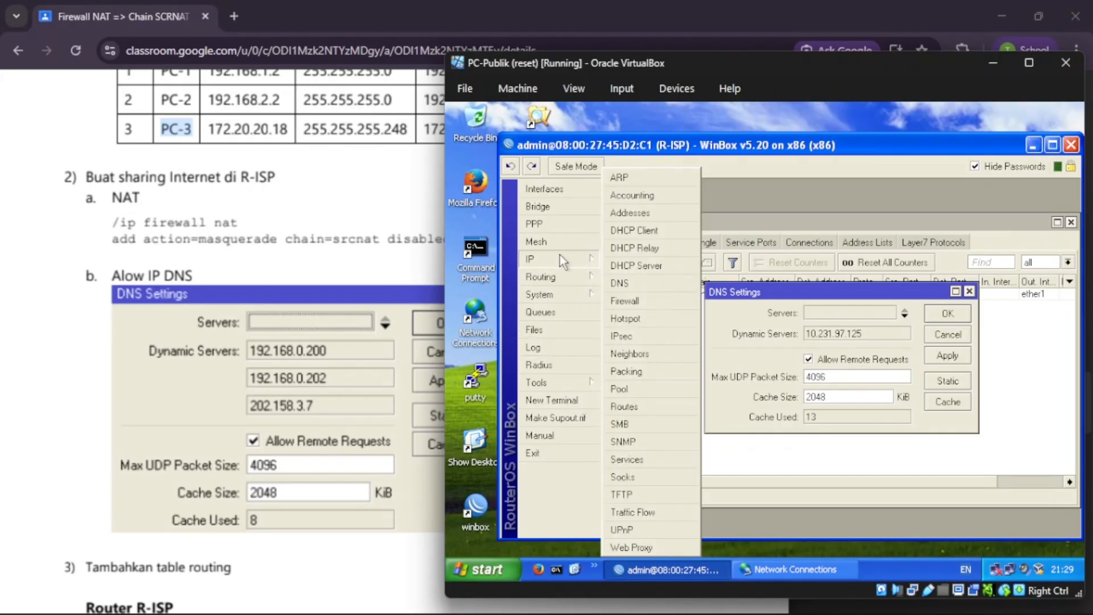
pyautogui.click(539, 242)
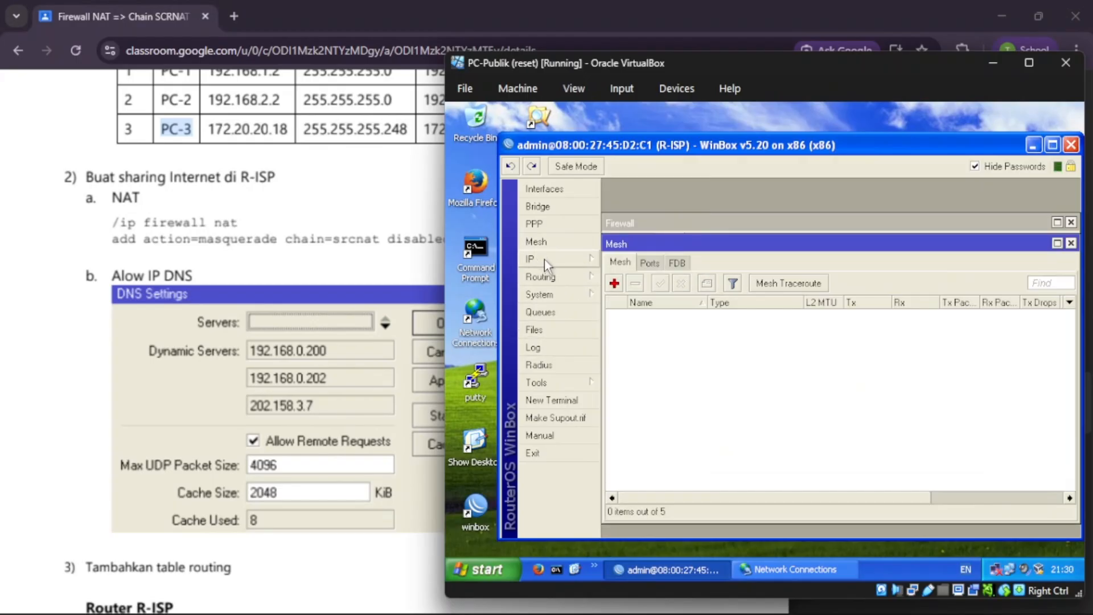
pyautogui.click(1071, 243)
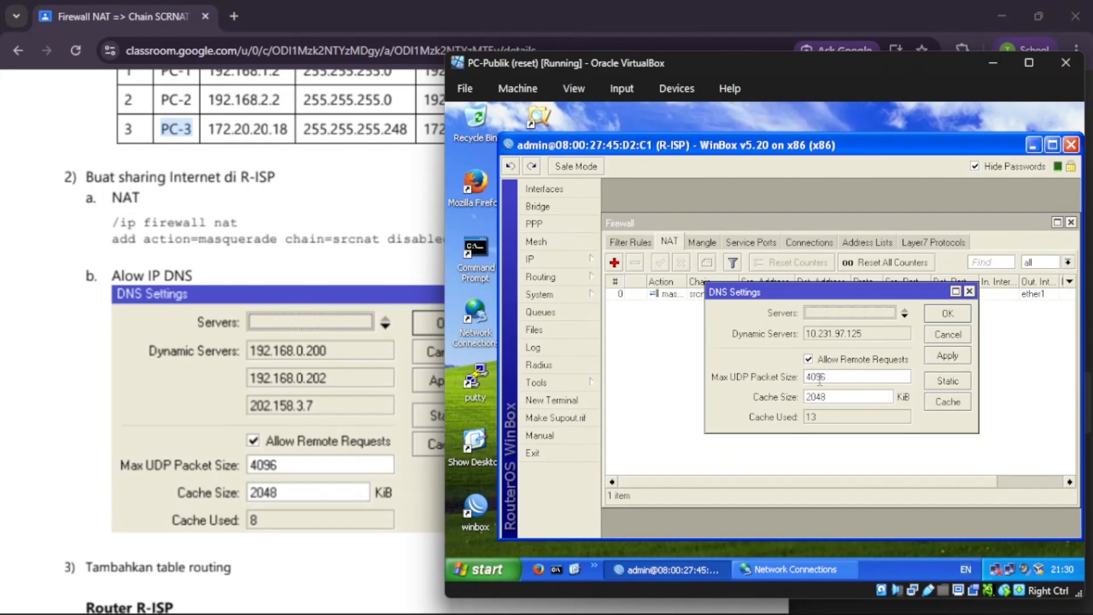
pyautogui.click(951, 317)
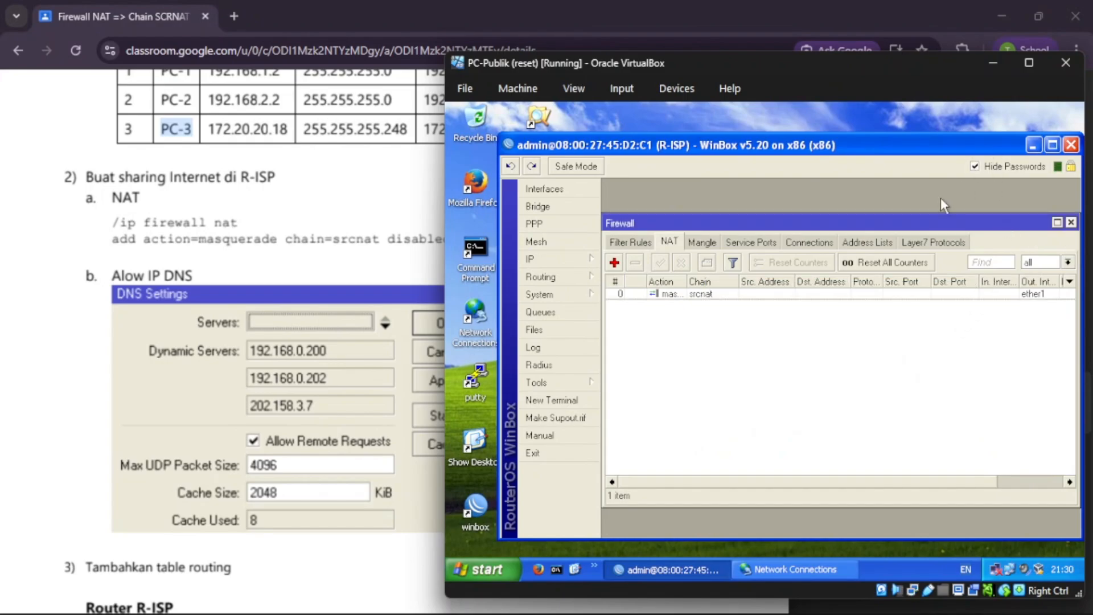
# Step: Open R-ISP's route list and compare it with the module's Router R-ISP routing table, including the static route to 192.168.1.0/24
pyautogui.scroll(-7, 308, 385)
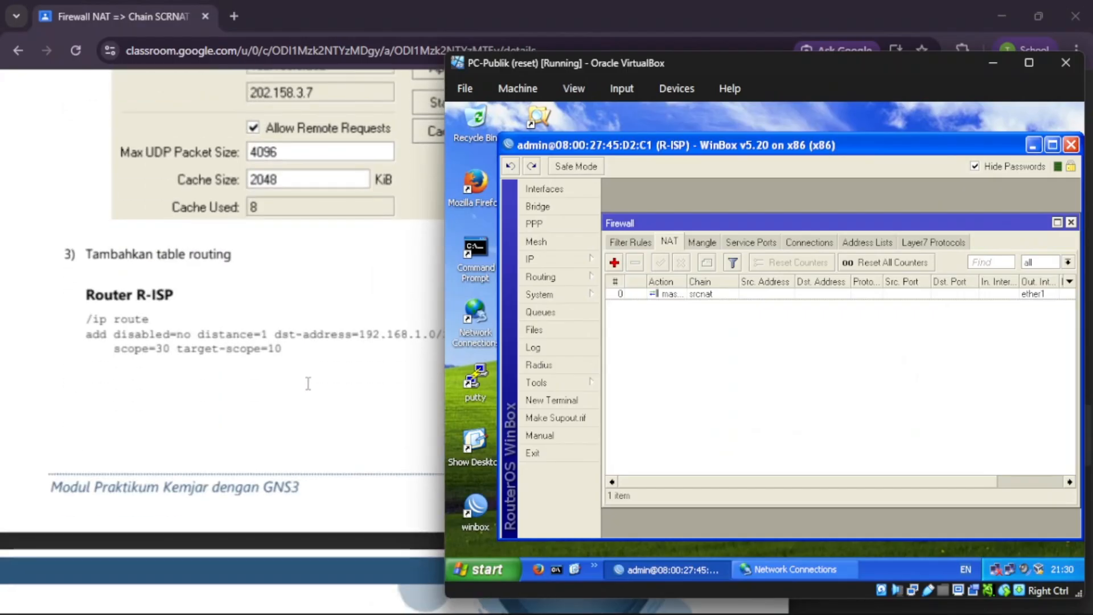
pyautogui.scroll(-4, 308, 385)
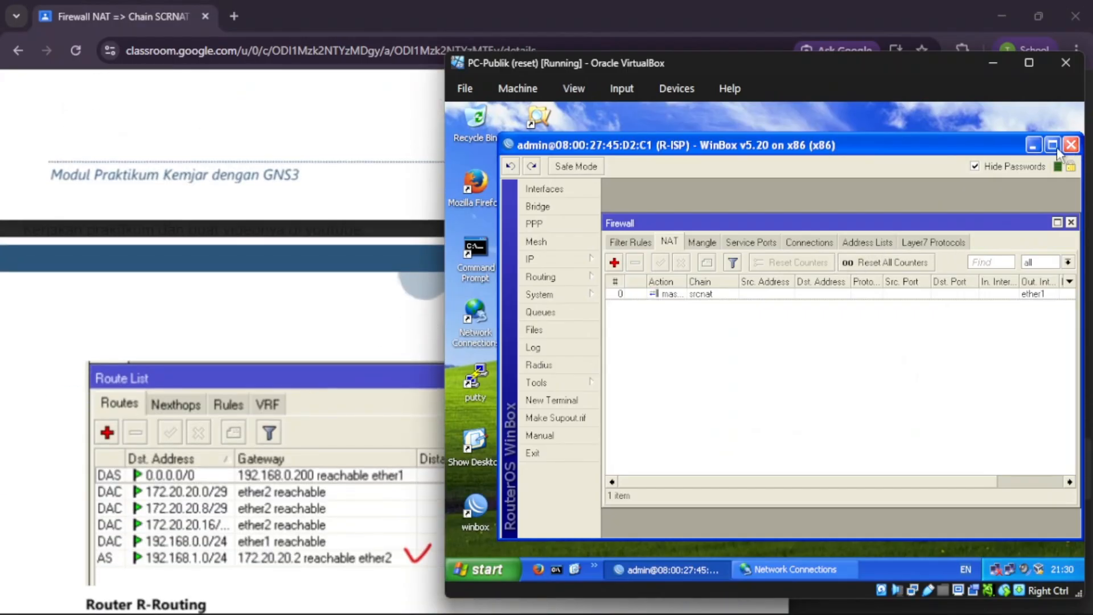
pyautogui.scroll(5, 233, 326)
pyautogui.scroll(-7, 235, 328)
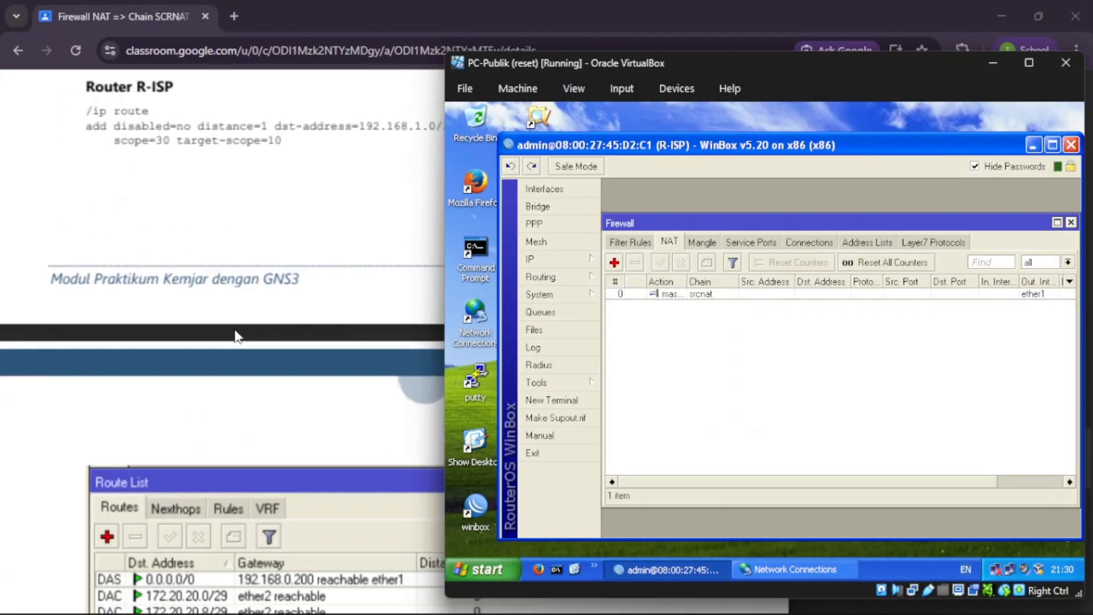
pyautogui.scroll(-2, 236, 329)
pyautogui.click(565, 263)
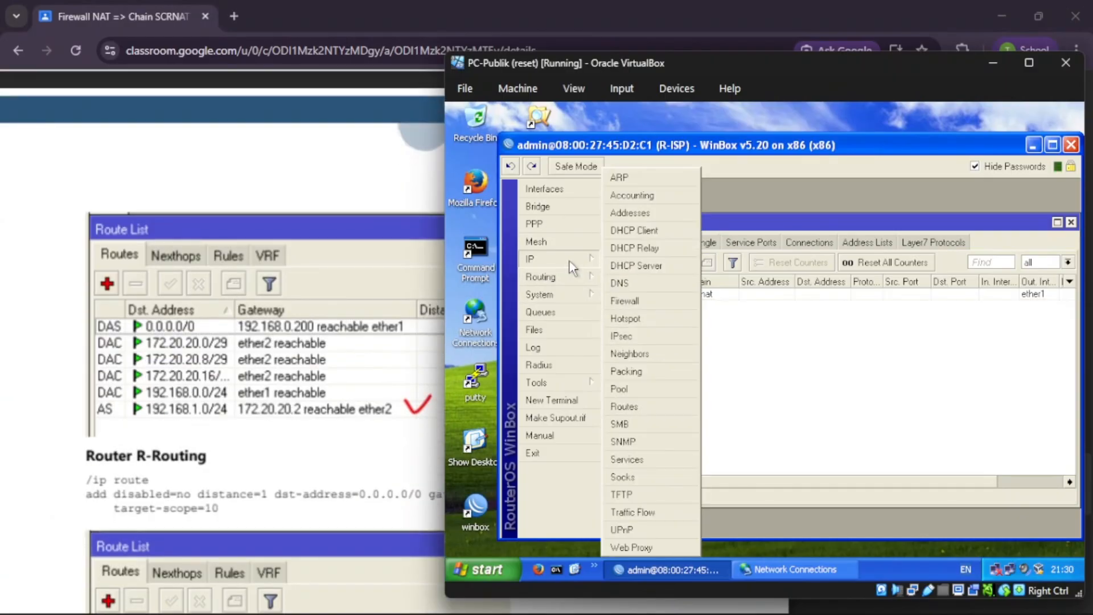
pyautogui.click(626, 406)
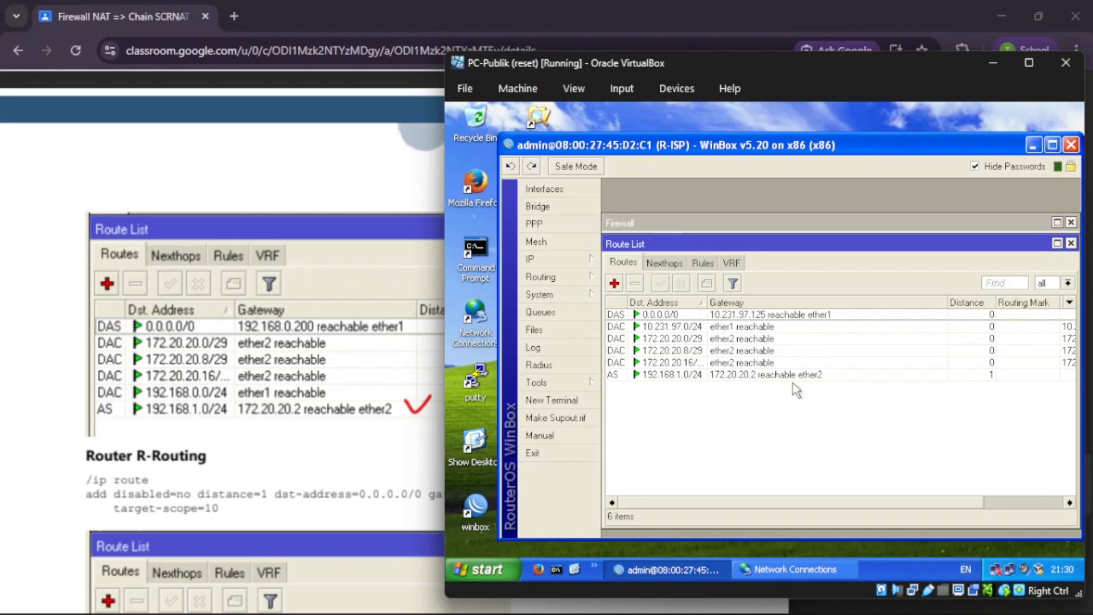
# Step: Review the module's network topology diagram around R-ROUTING and PC-1, and return to the Langkah Percobaan router table
pyautogui.scroll(-1, 386, 321)
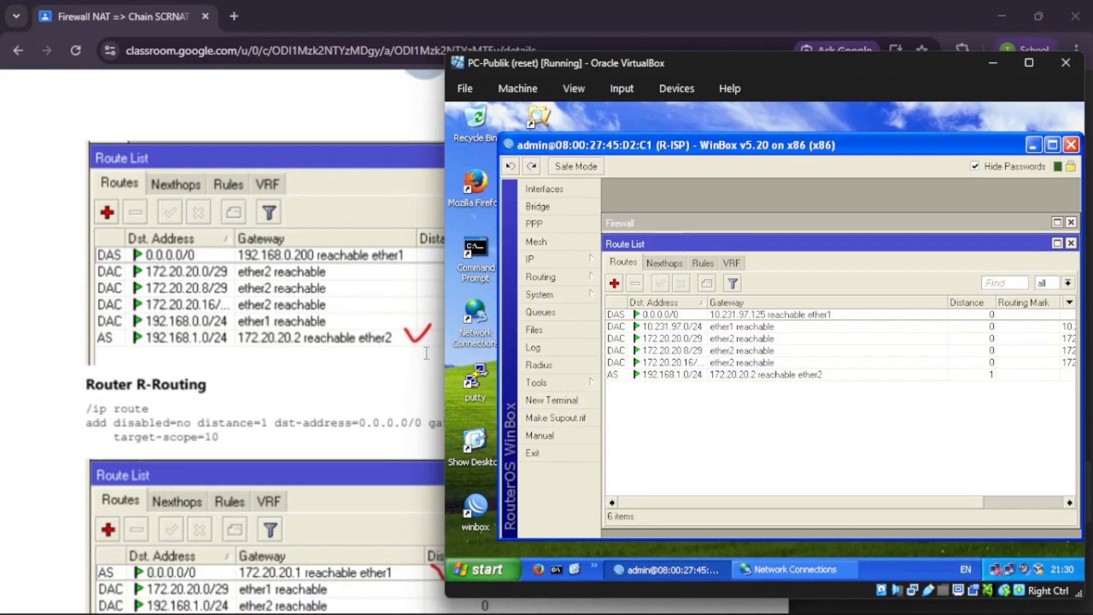
pyautogui.scroll(15, 336, 313)
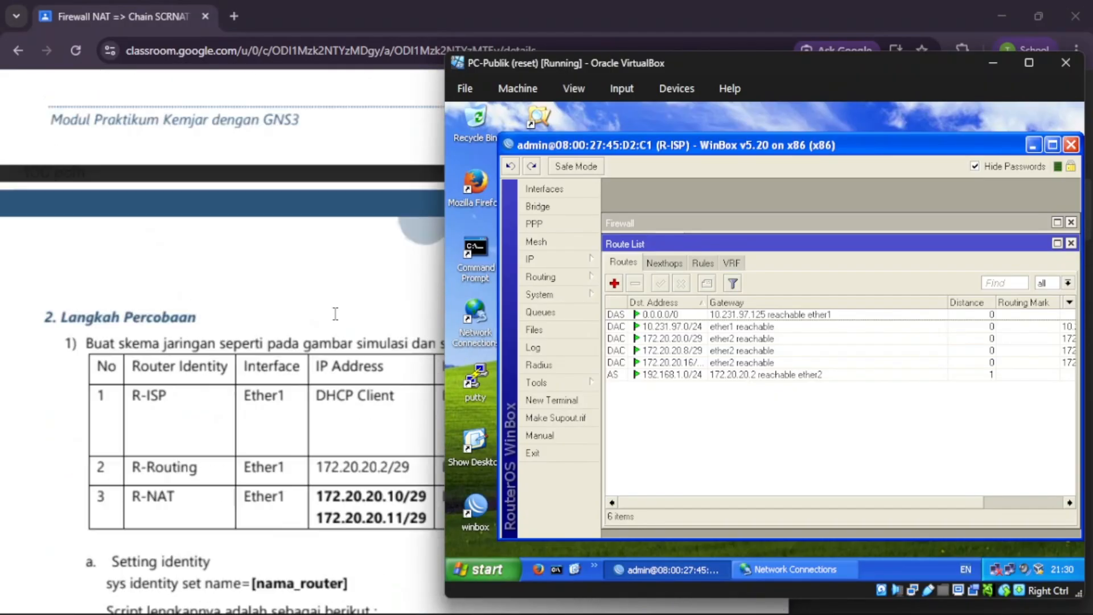
pyautogui.scroll(-4, 336, 314)
pyautogui.scroll(-4, 335, 314)
pyautogui.scroll(1, 325, 315)
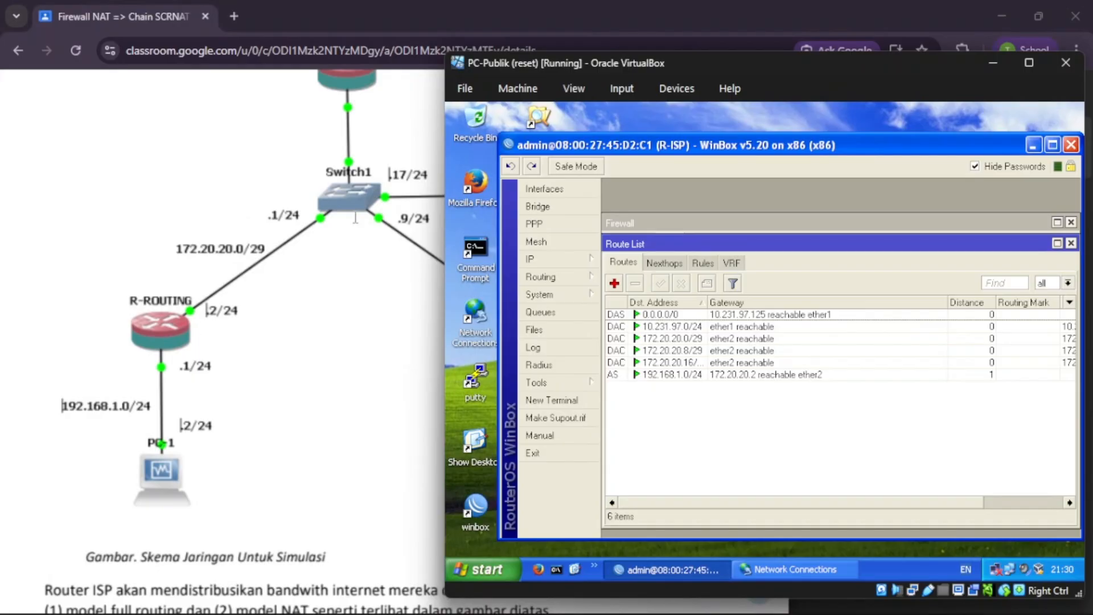
pyautogui.scroll(-20, 183, 333)
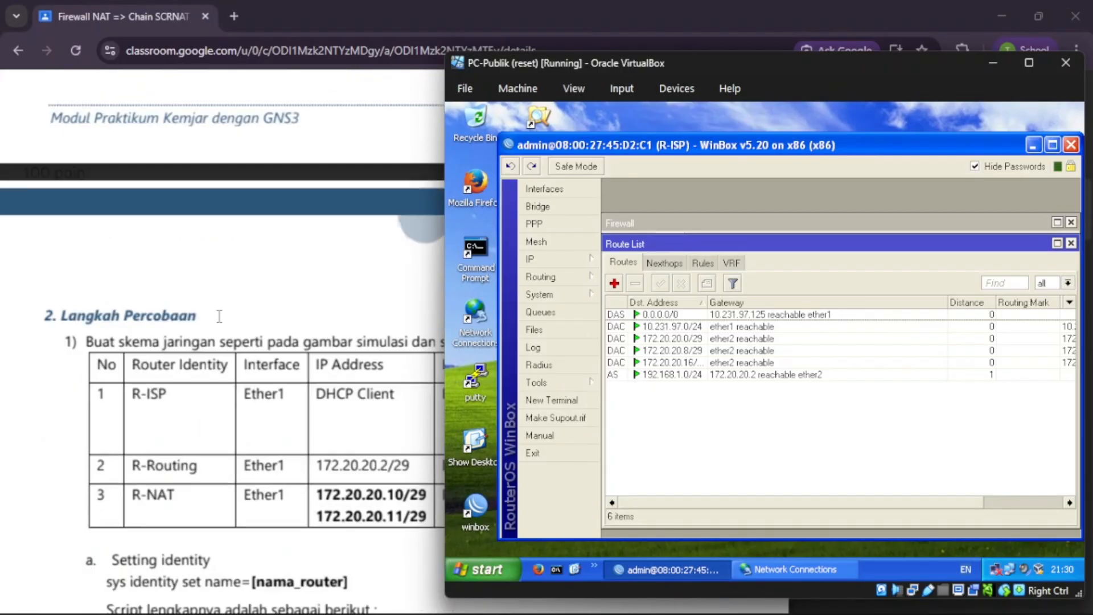
# Step: Open R-ROUTING's route list in WinBox on the PC-1 virtual machine and compare it with the module's Router R-Routing table
pyautogui.scroll(-4, 220, 316)
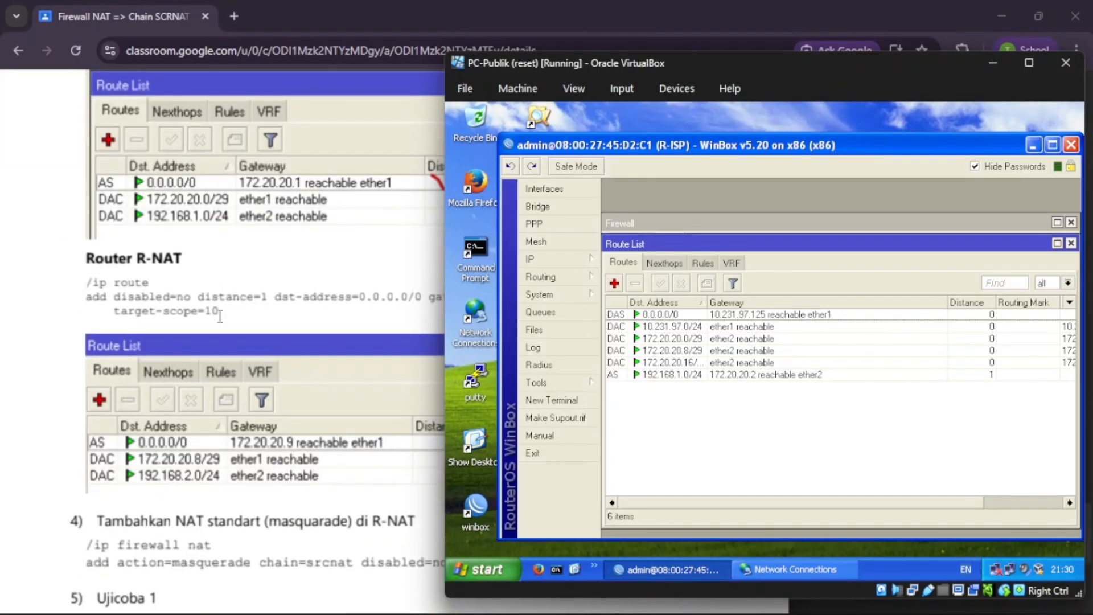
pyautogui.scroll(3, 240, 319)
pyautogui.moveTo(578, 607)
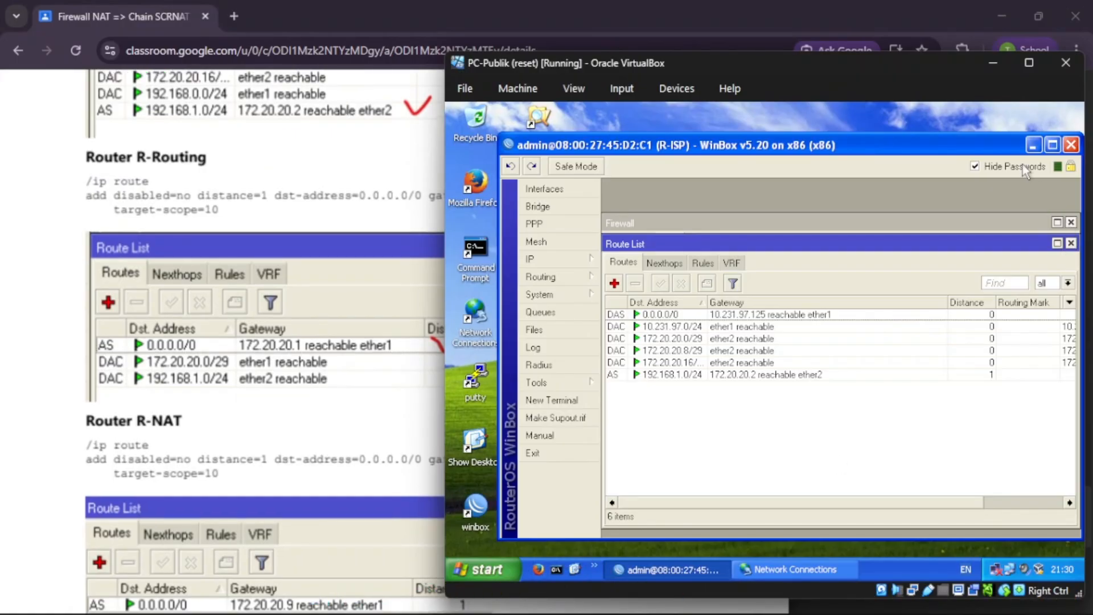
pyautogui.click(993, 64)
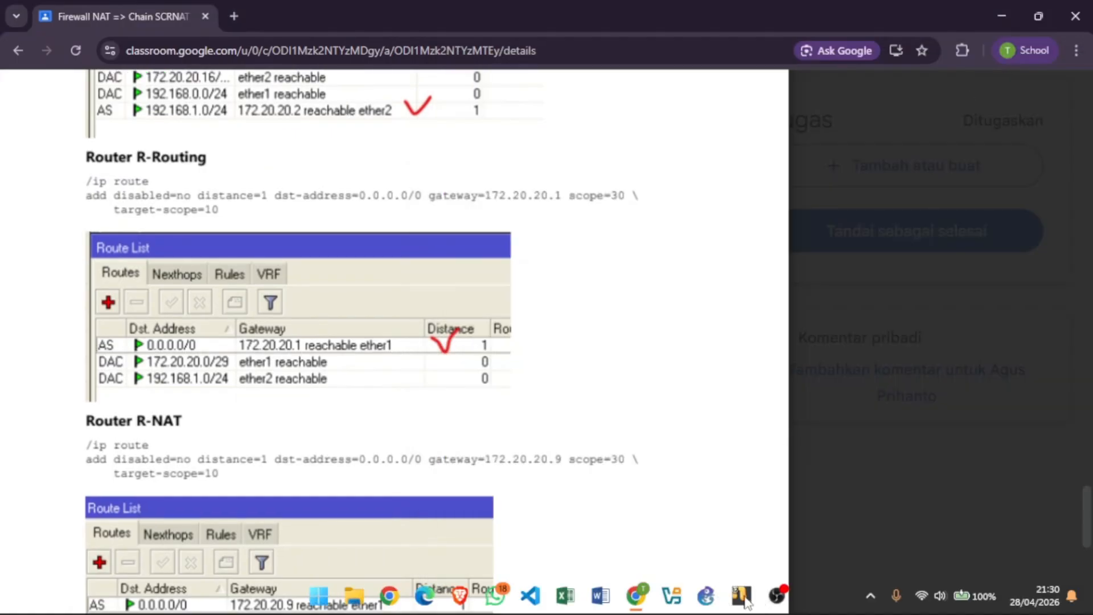
pyautogui.moveTo(743, 598)
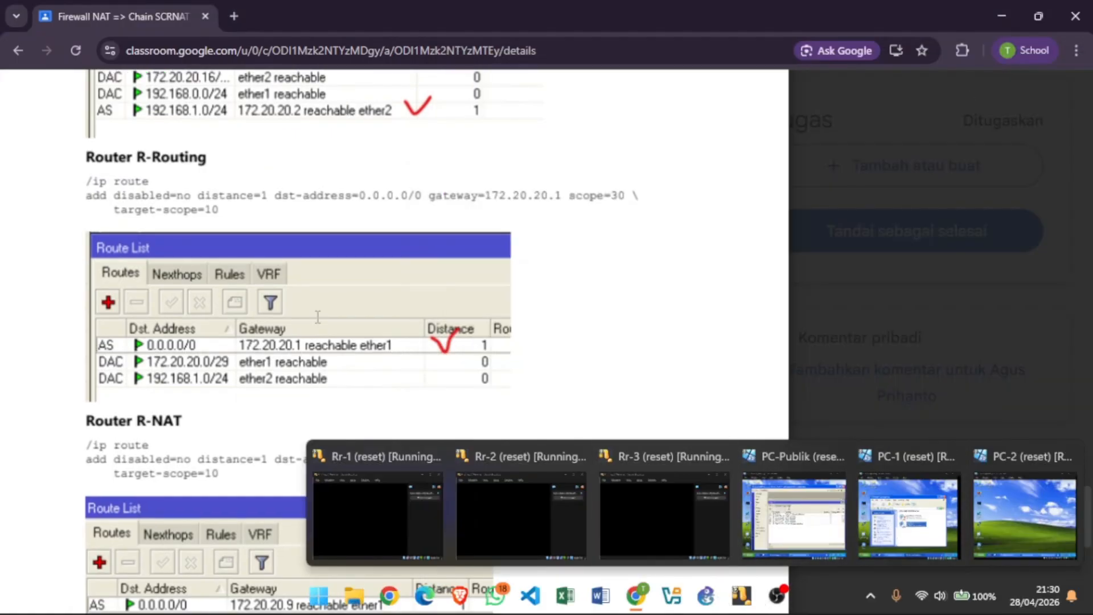
pyautogui.click(880, 501)
pyautogui.click(1016, 208)
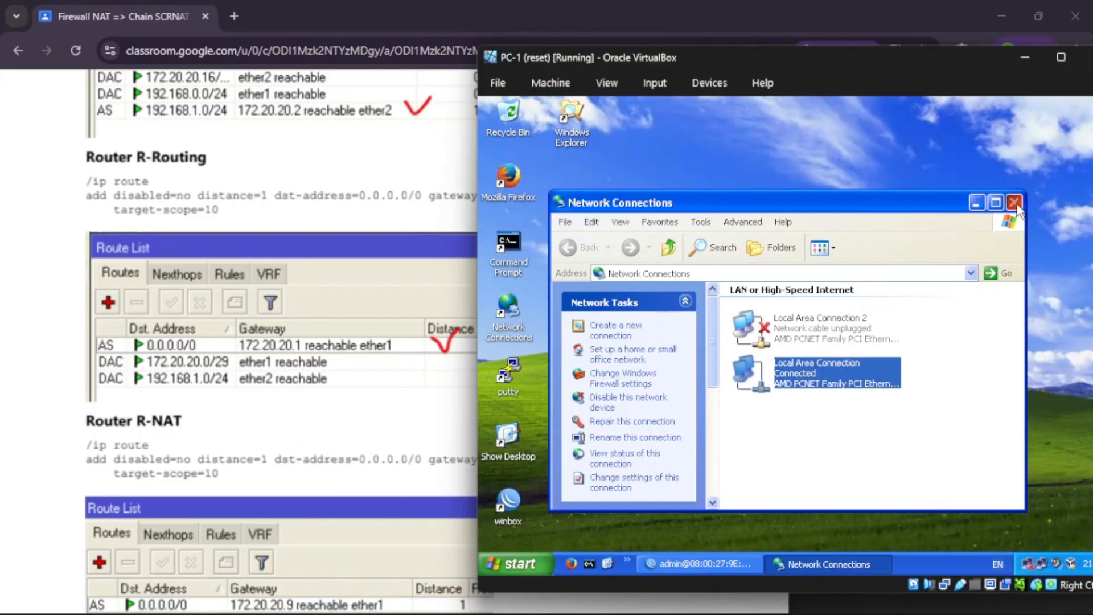
pyautogui.click(693, 565)
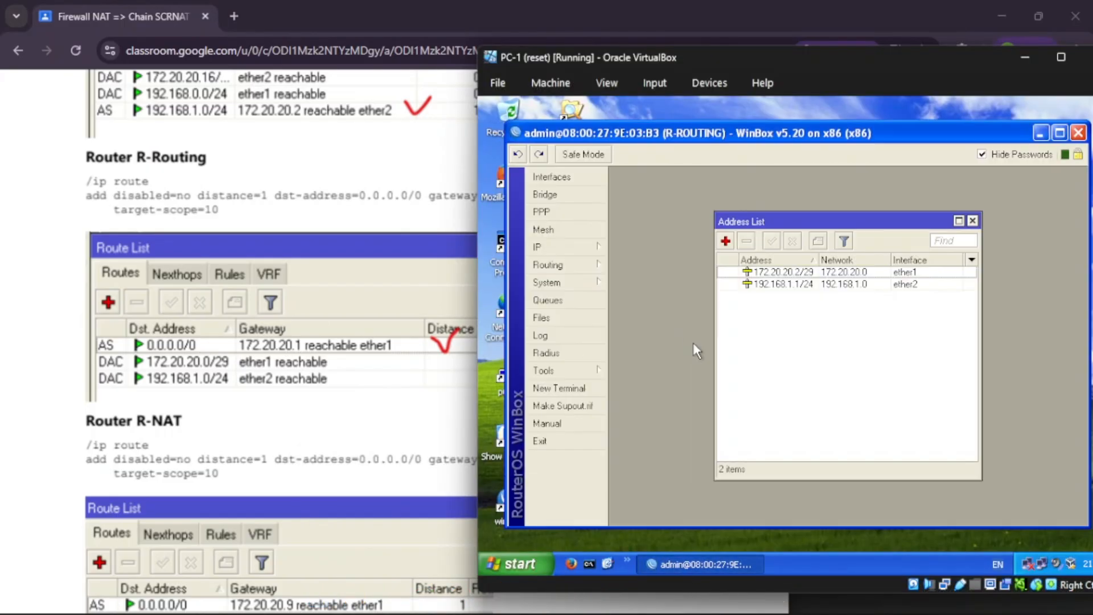
pyautogui.click(973, 220)
pyautogui.click(597, 247)
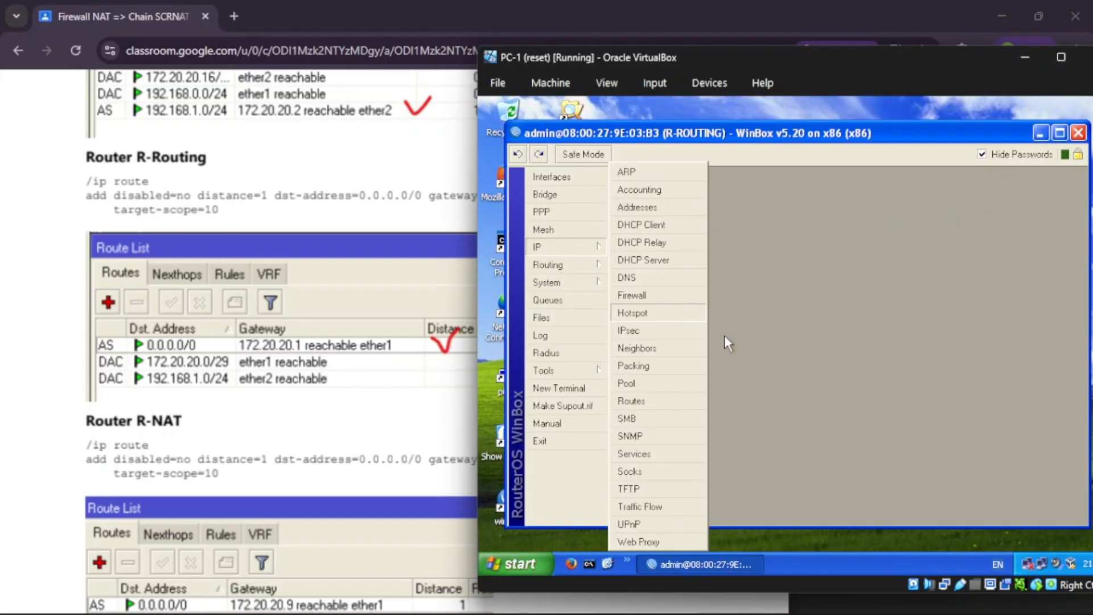
pyautogui.click(632, 401)
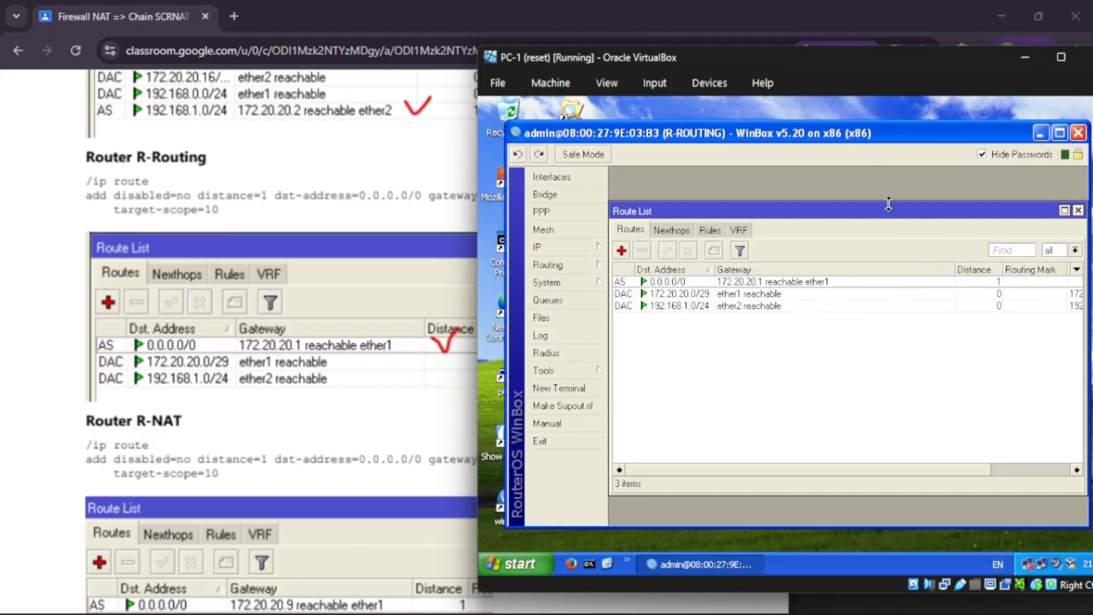
pyautogui.click(1025, 57)
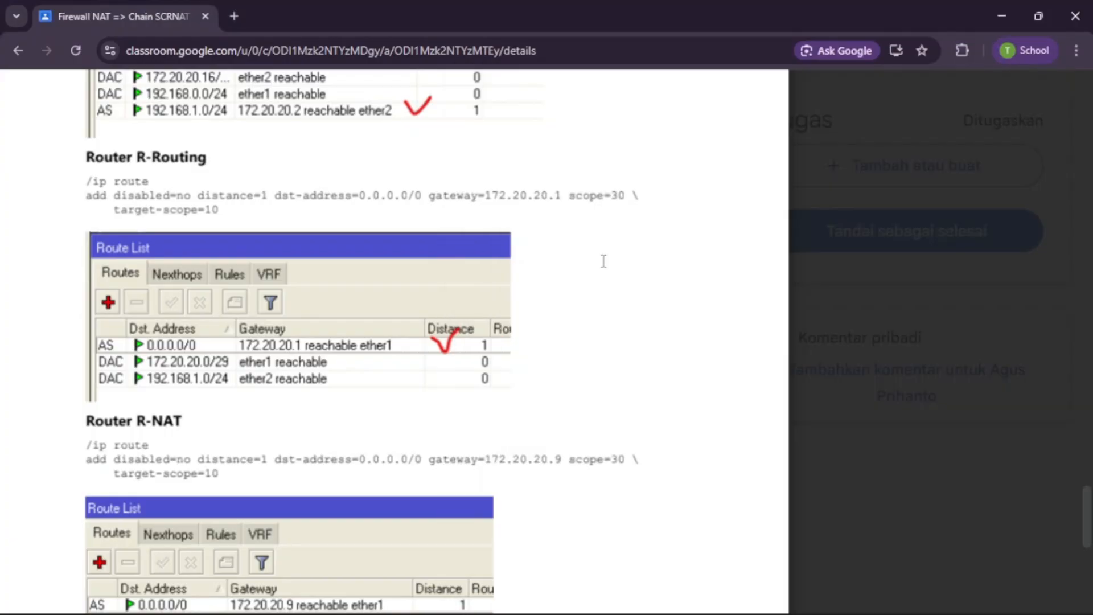
# Step: Open R-NAT's route list in WinBox on the PC-2 virtual machine and compare it with the module's Router R-NAT table
pyautogui.scroll(-4, 603, 260)
pyautogui.moveTo(753, 603)
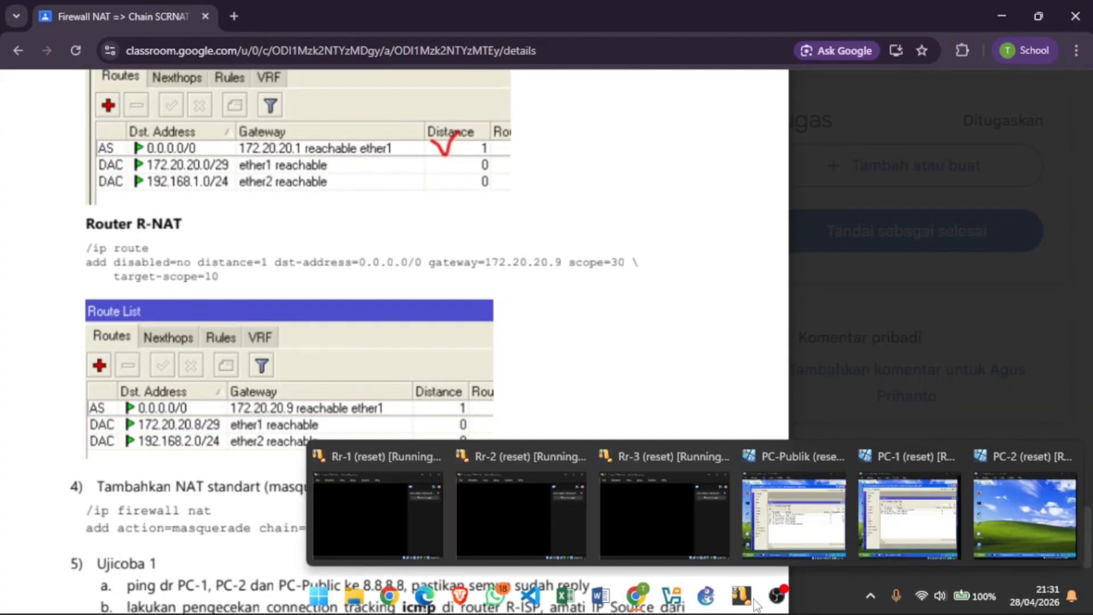
pyautogui.click(999, 536)
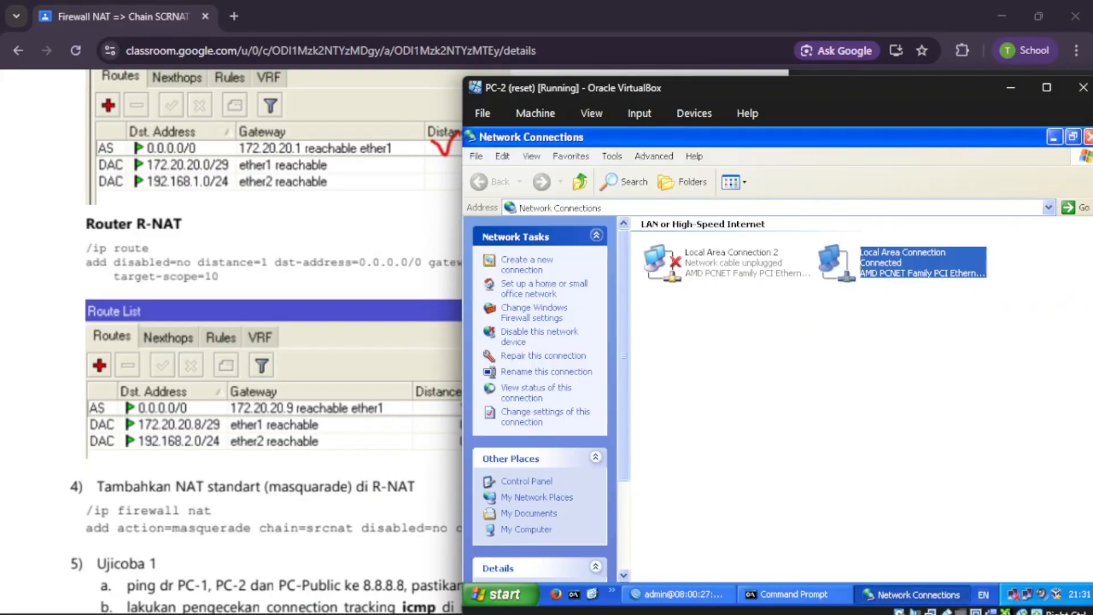
pyautogui.click(1086, 135)
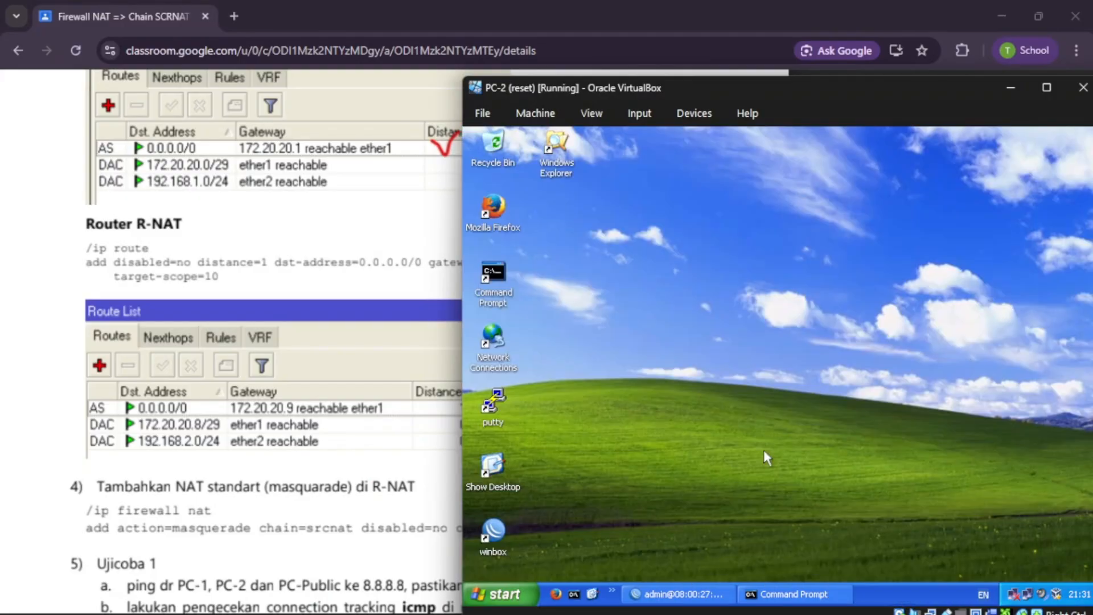
pyautogui.click(707, 589)
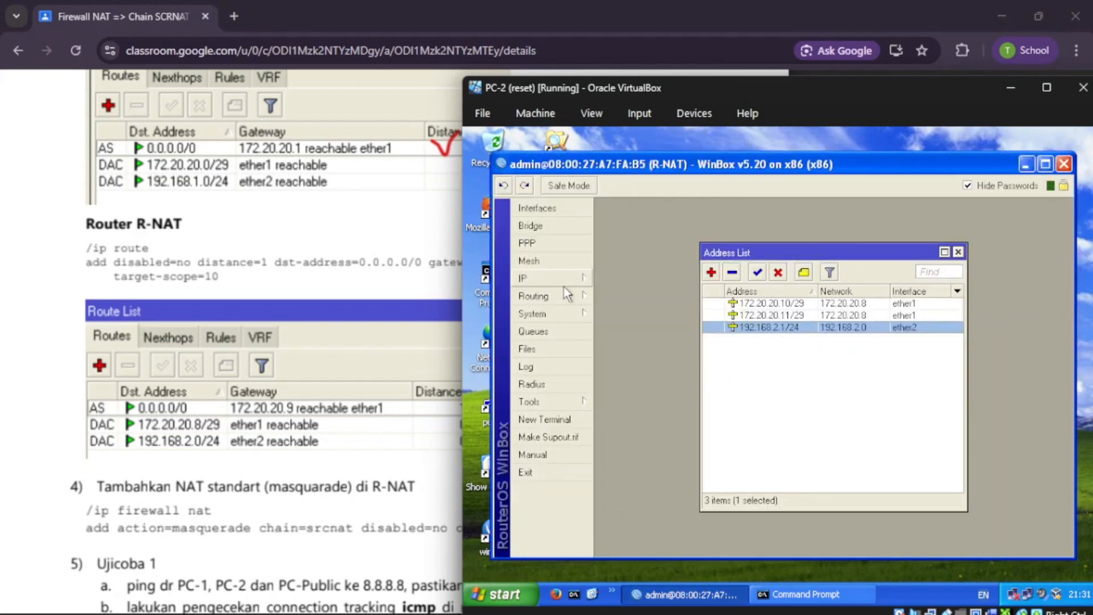
pyautogui.click(958, 252)
pyautogui.click(580, 279)
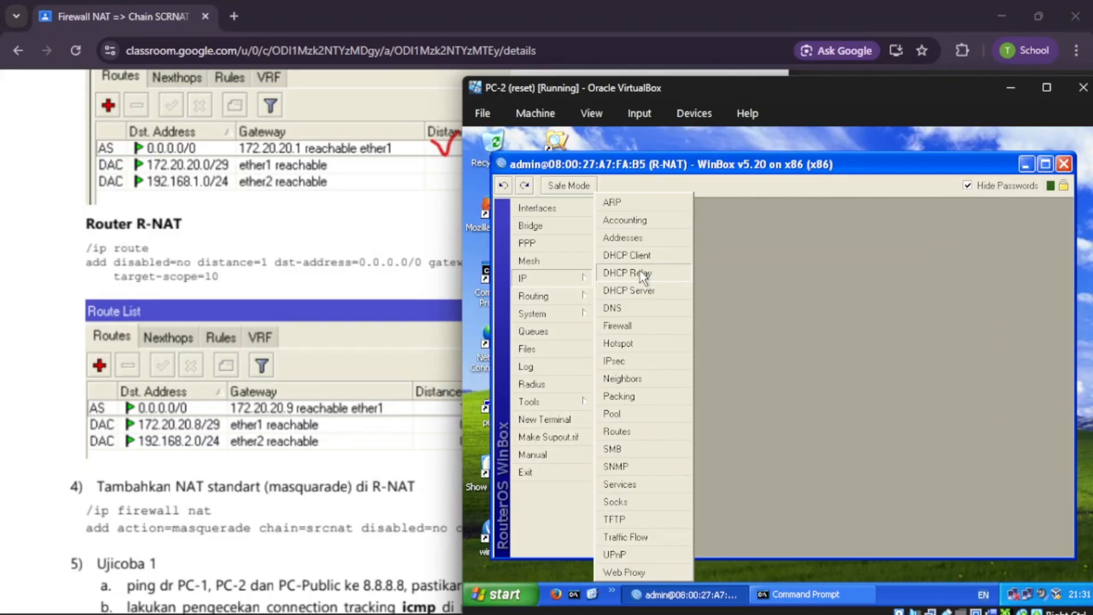
pyautogui.click(644, 432)
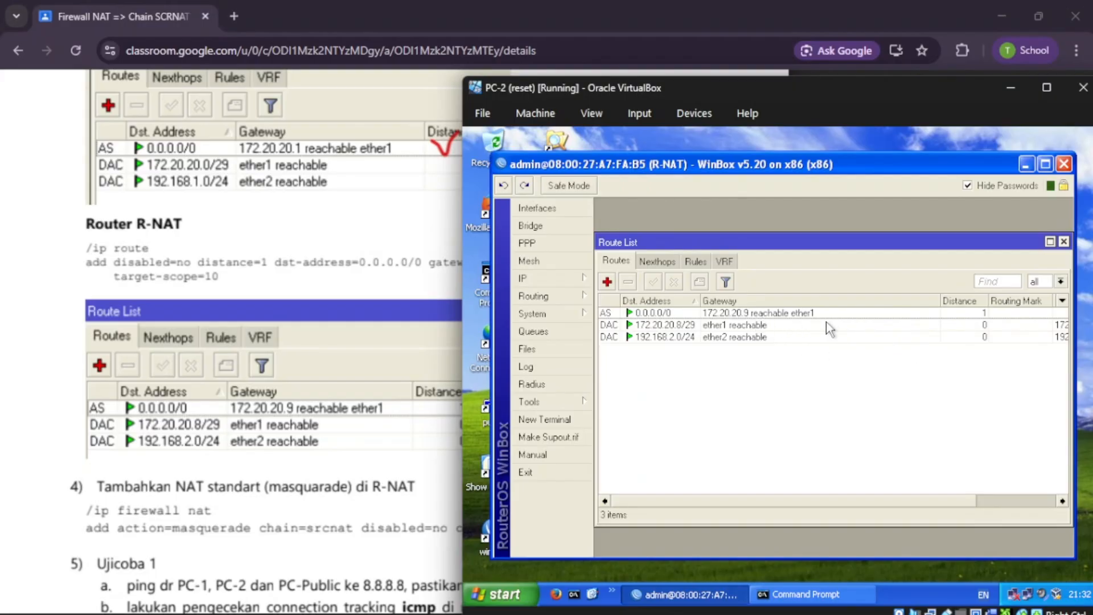
# Step: Following the module's step 4, enable the masquerade rule with chain srcnat in R-NAT's firewall NAT rules
pyautogui.scroll(-1, 293, 435)
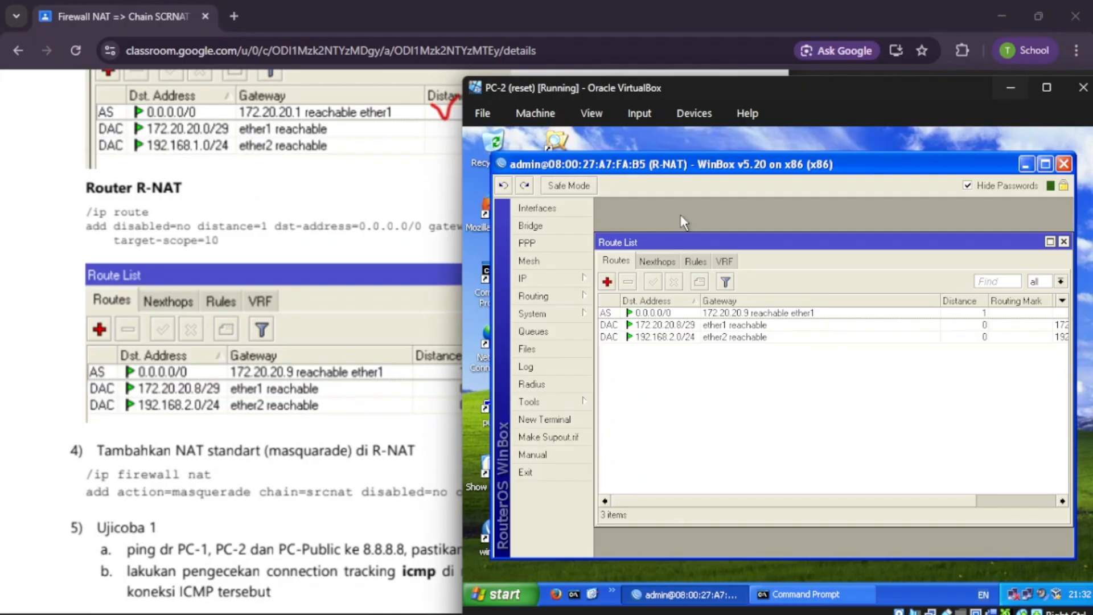
pyautogui.scroll(-2, 303, 322)
pyautogui.scroll(1, 196, 340)
pyautogui.scroll(-1, 151, 384)
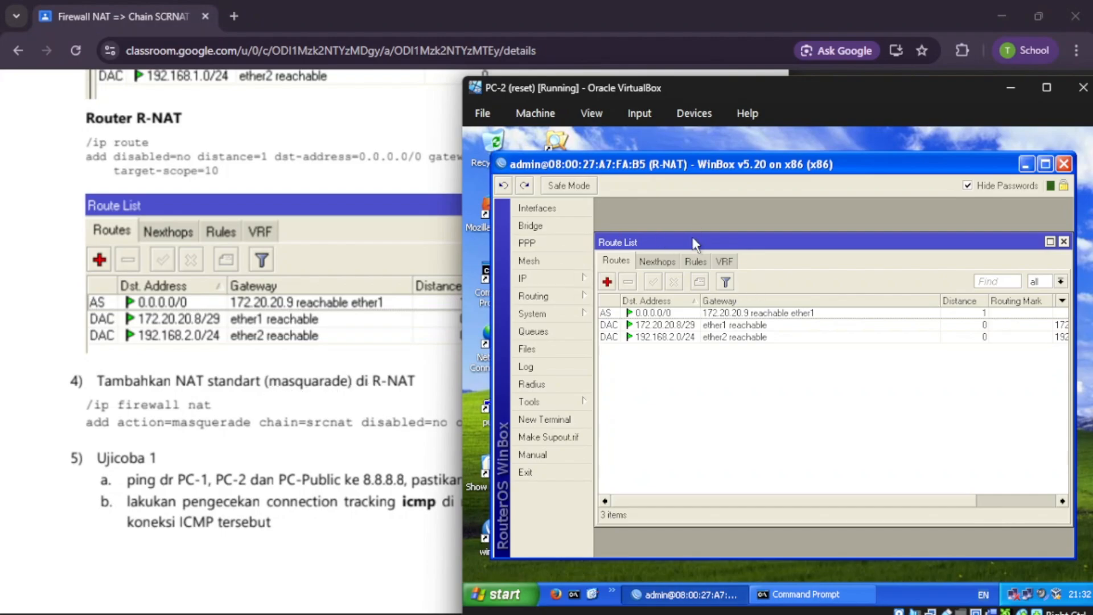
pyautogui.click(556, 280)
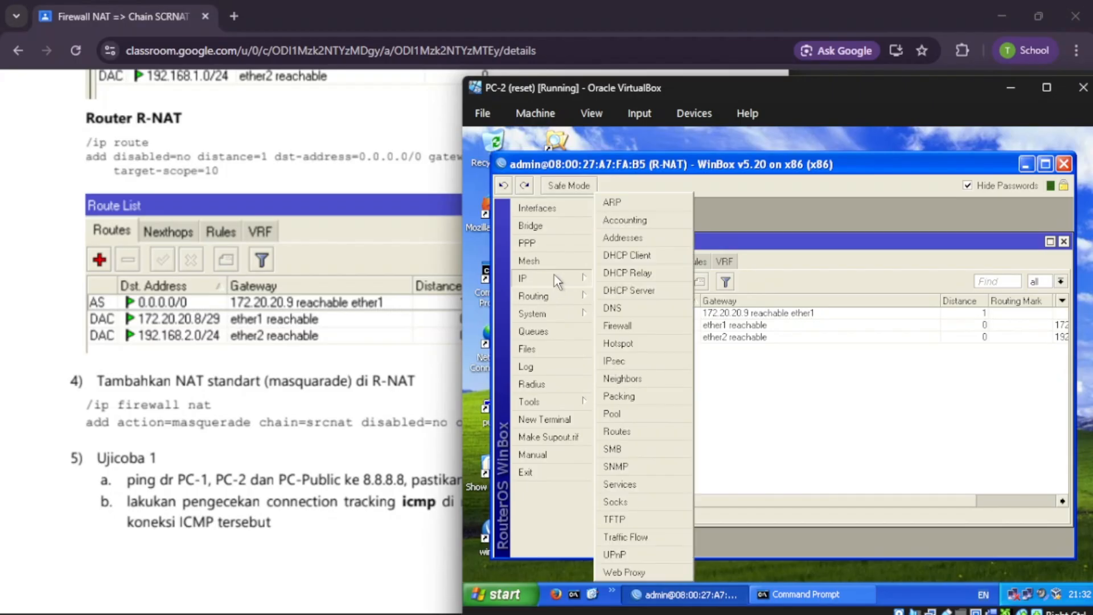
pyautogui.click(618, 326)
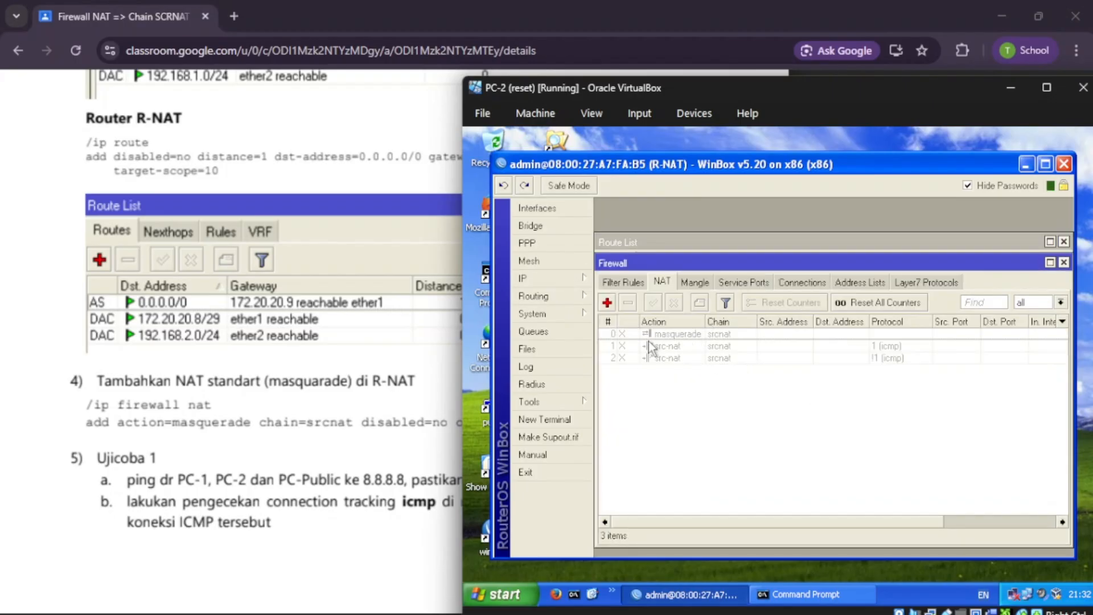
pyautogui.click(677, 339)
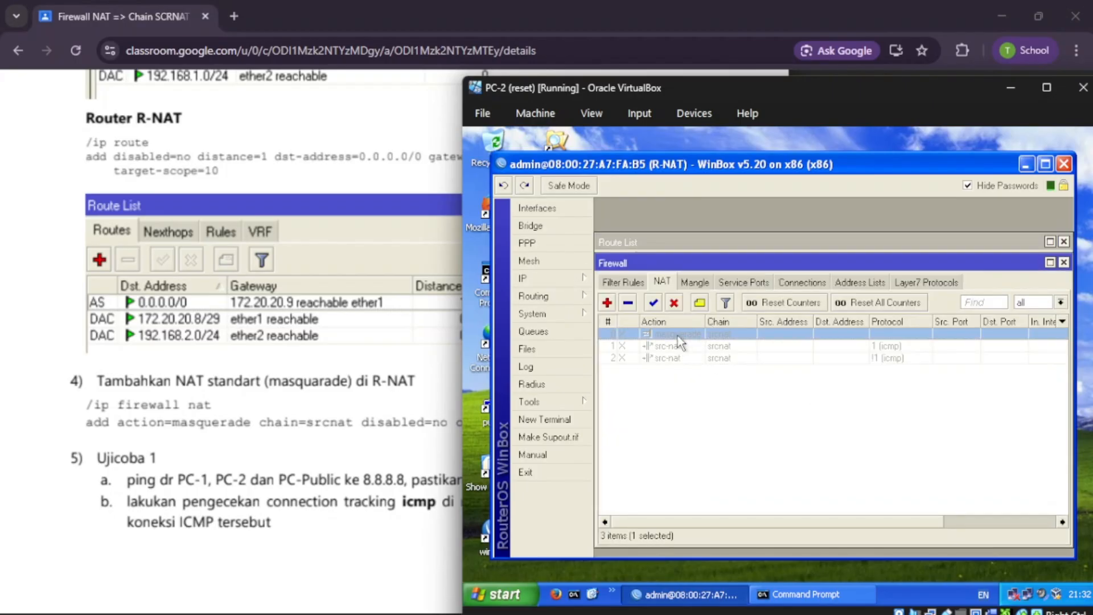
pyautogui.click(654, 303)
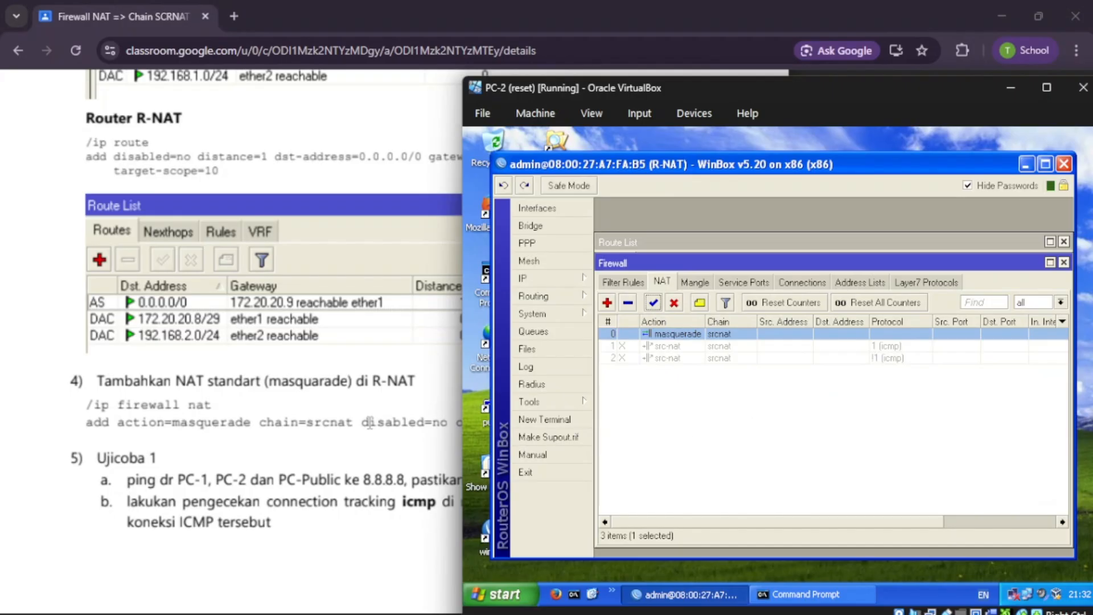
# Step: Read the module's Ujicoba 1 instructions and ping 8.8.8.8 from a Command Prompt on the PC-1 virtual machine
pyautogui.scroll(-3, 333, 433)
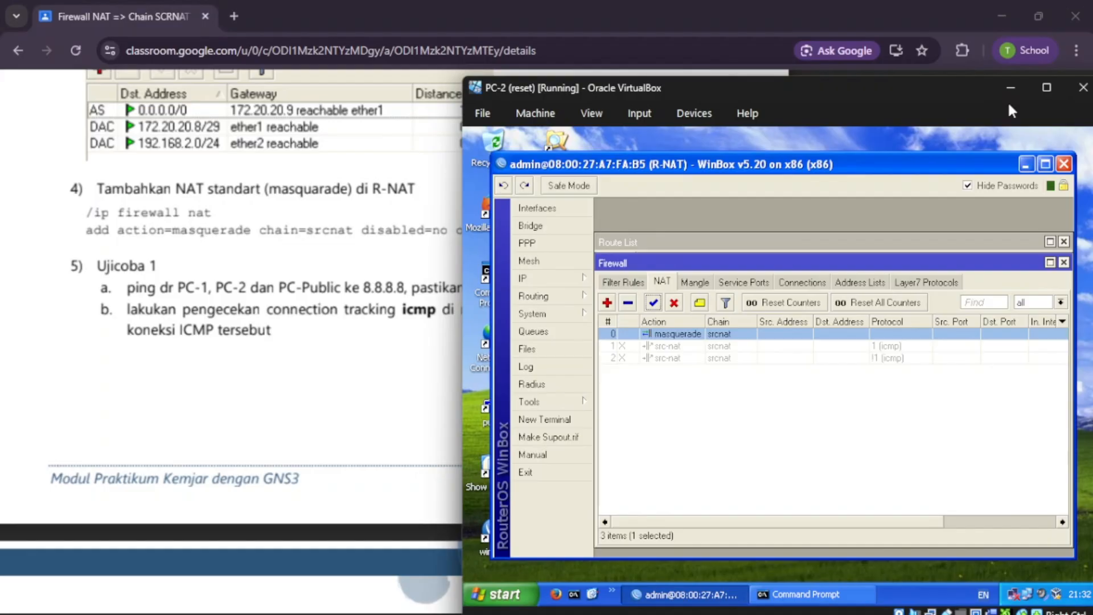
pyautogui.click(1025, 164)
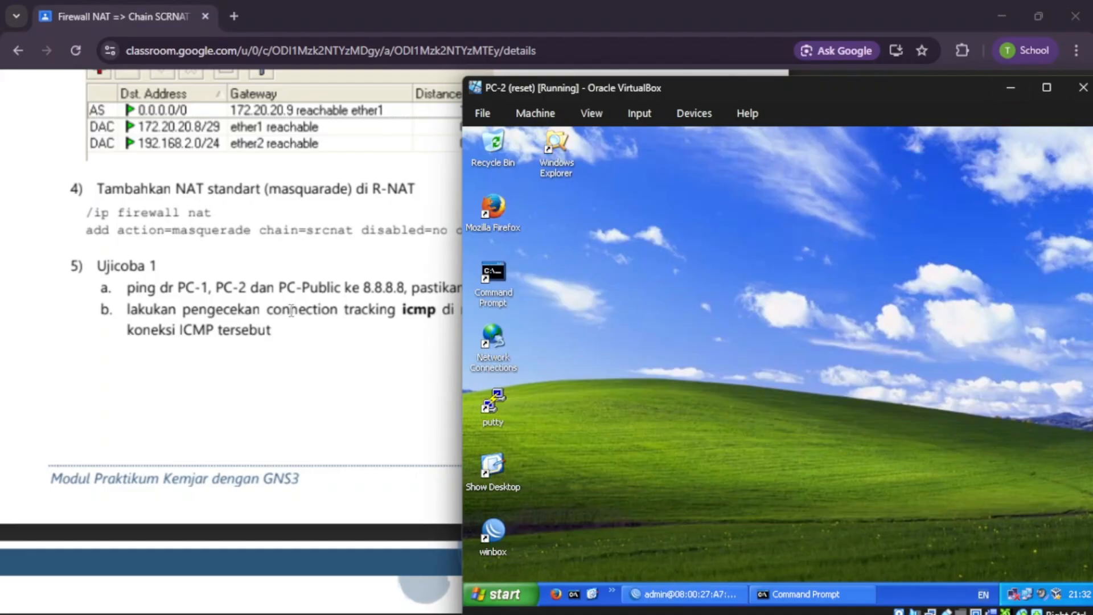
pyautogui.click(295, 318)
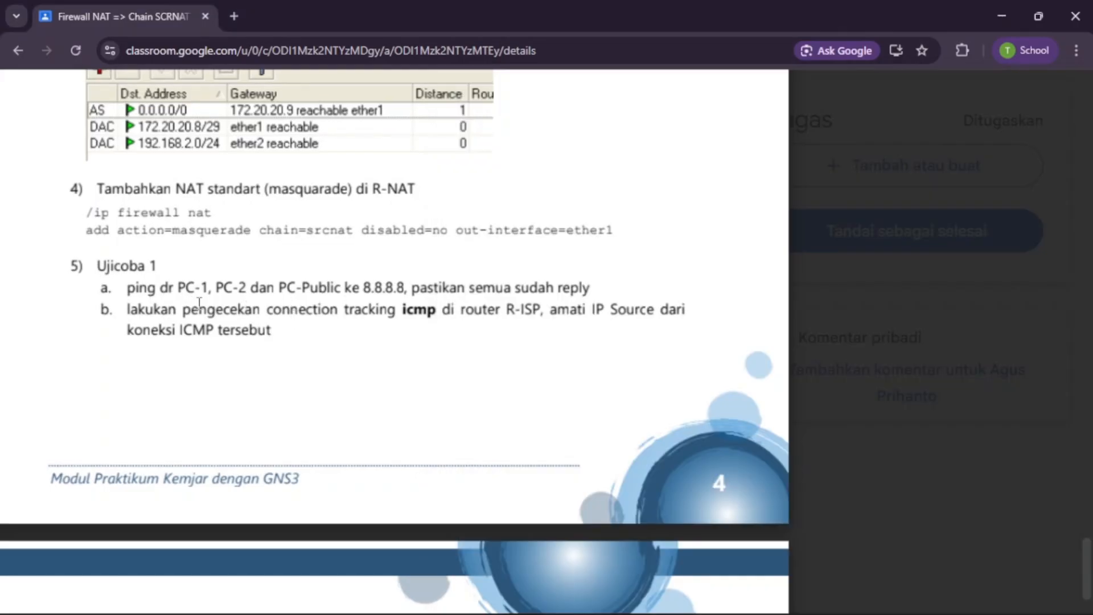
pyautogui.hscroll(-3, 199, 303)
pyautogui.hscroll(3, 534, 316)
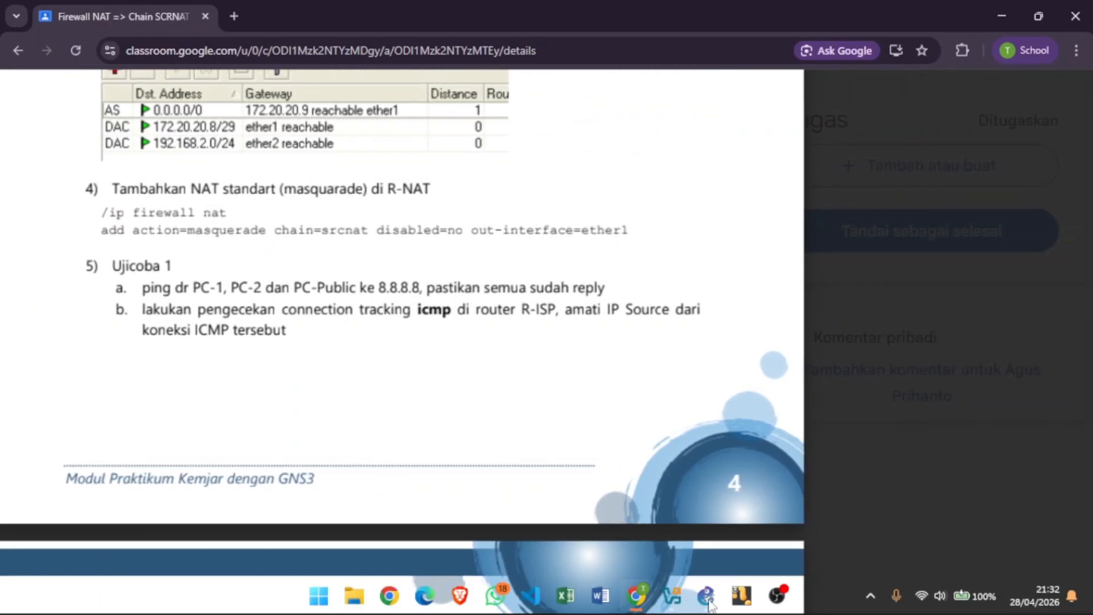
pyautogui.moveTo(742, 596)
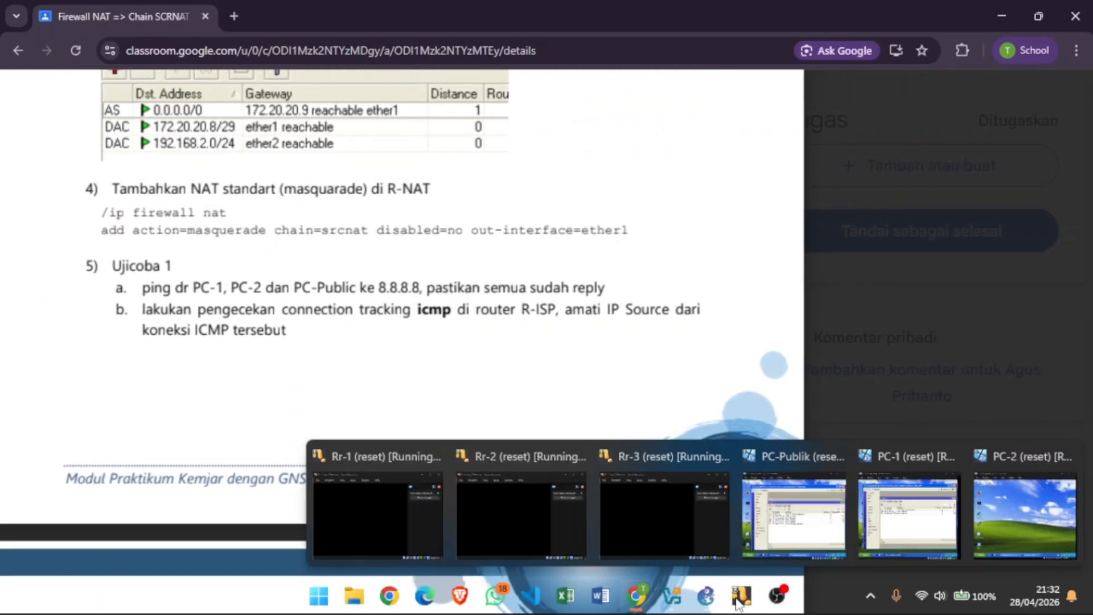
pyautogui.click(908, 516)
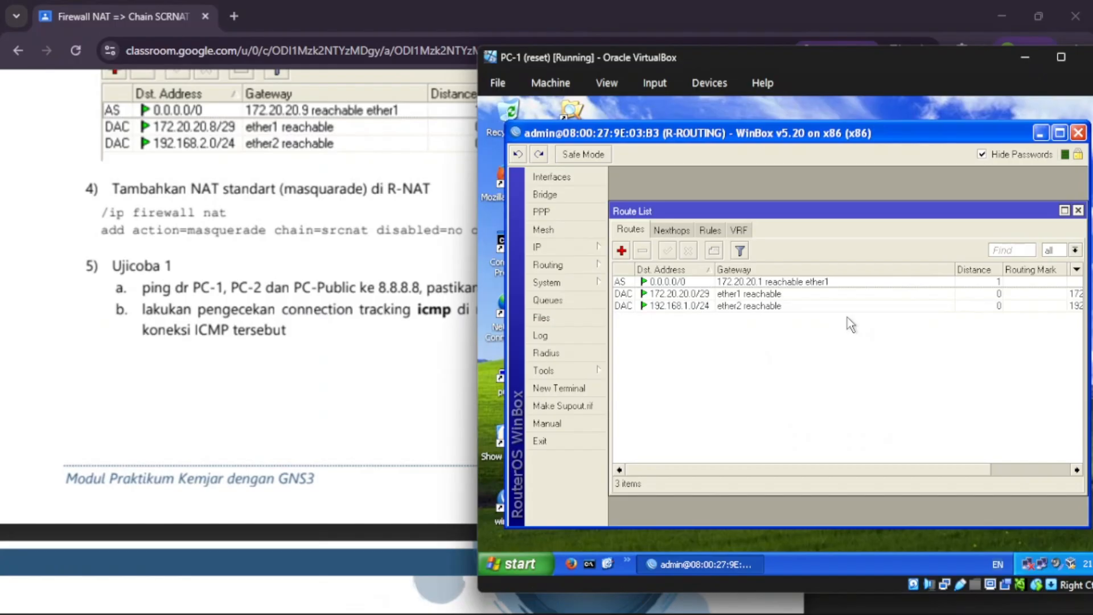
pyautogui.click(1040, 134)
pyautogui.click(592, 556)
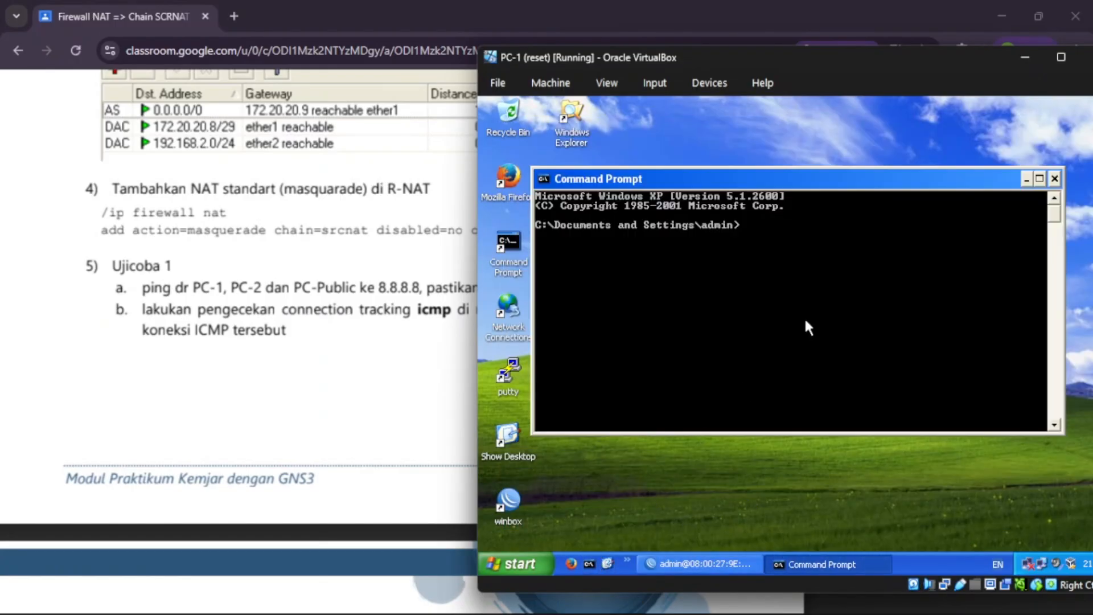
pyautogui.write('ping 8.8.8.8')
pyautogui.press('Return')
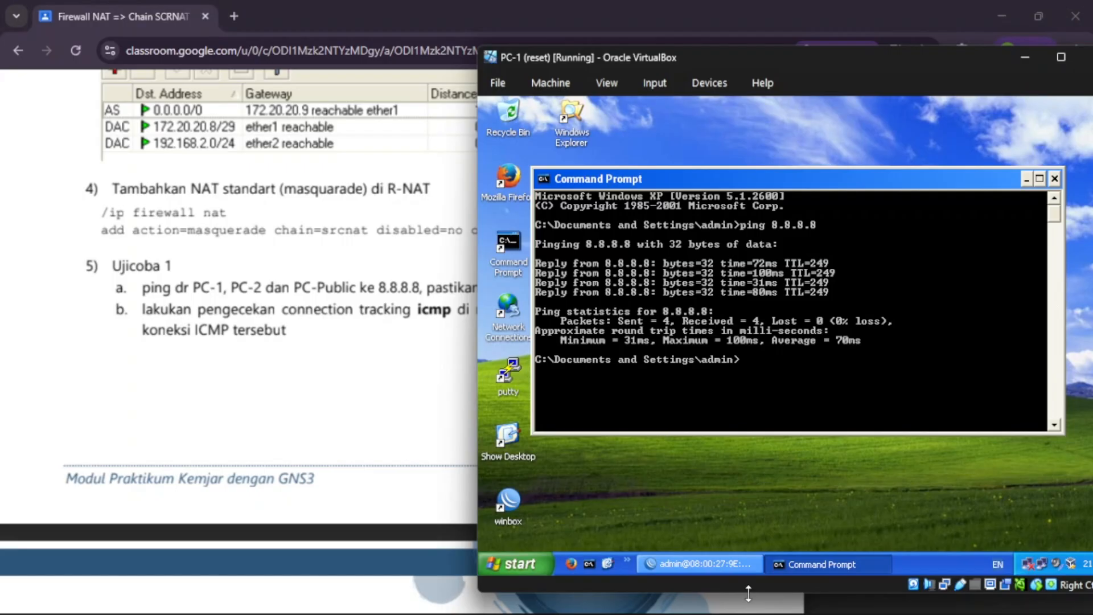
# Step: Ping 8.8.8.8 from the Command Prompt on the PC-2 virtual machine
pyautogui.moveTo(740, 595)
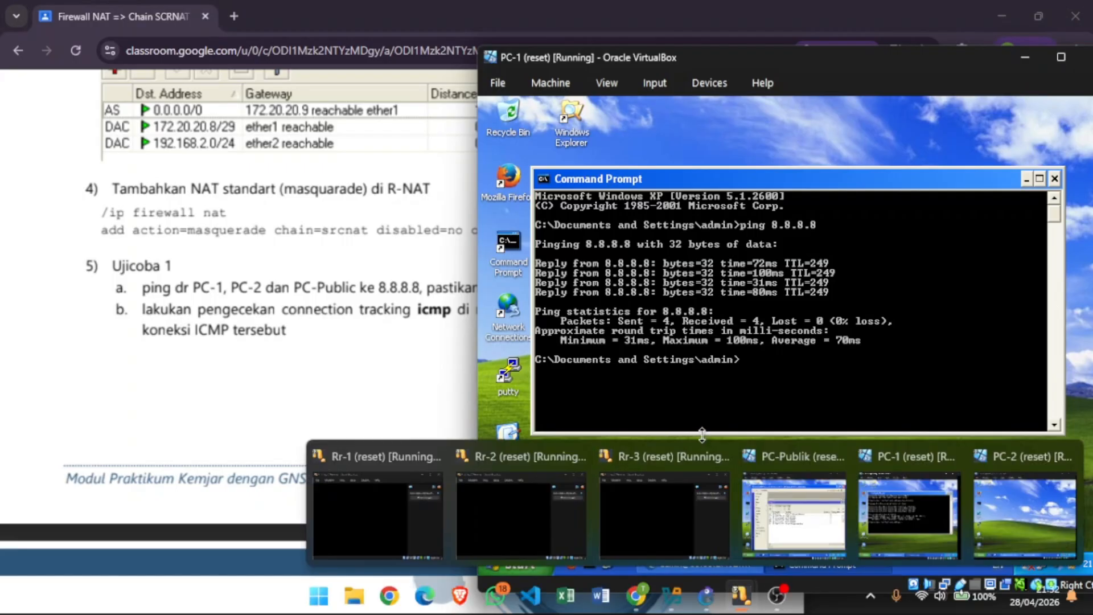
pyautogui.click(968, 501)
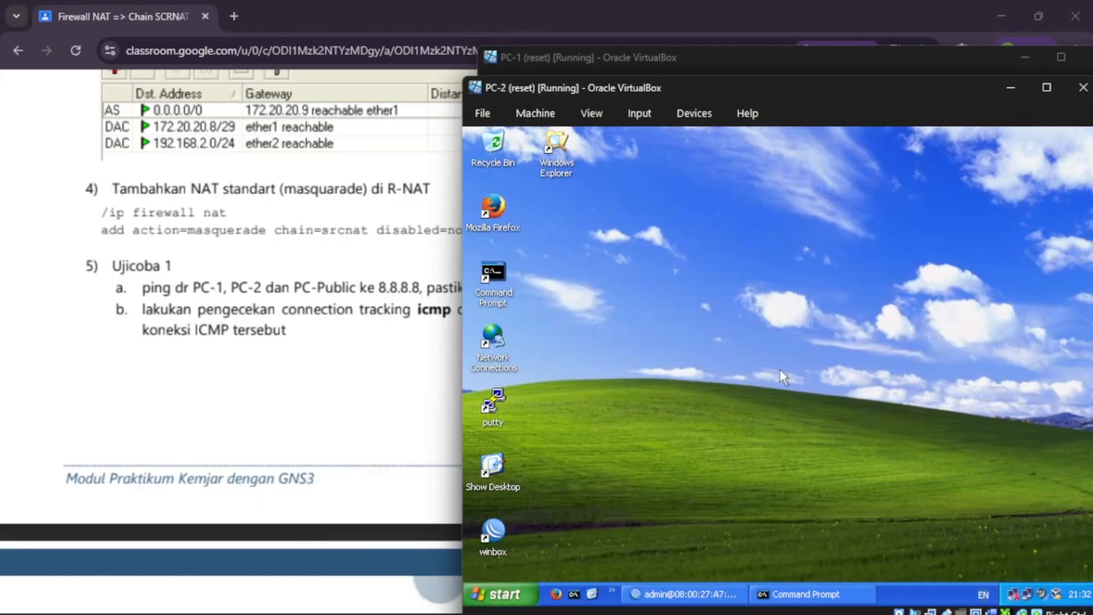
pyautogui.click(500, 289)
pyautogui.click(820, 594)
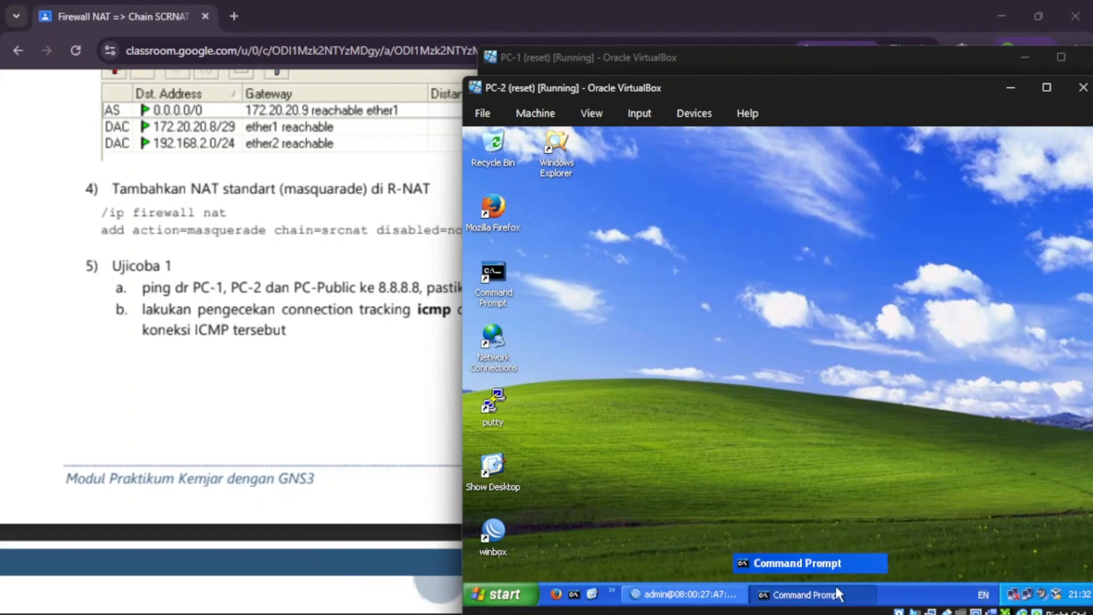
pyautogui.write('ping 8.8.8.8')
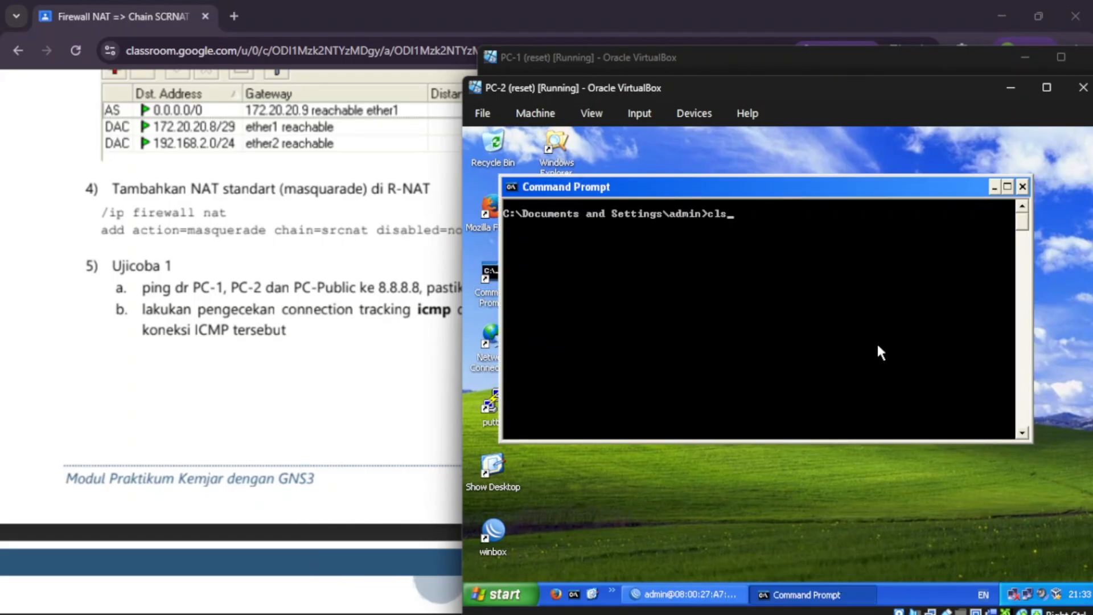
pyautogui.press('Return')
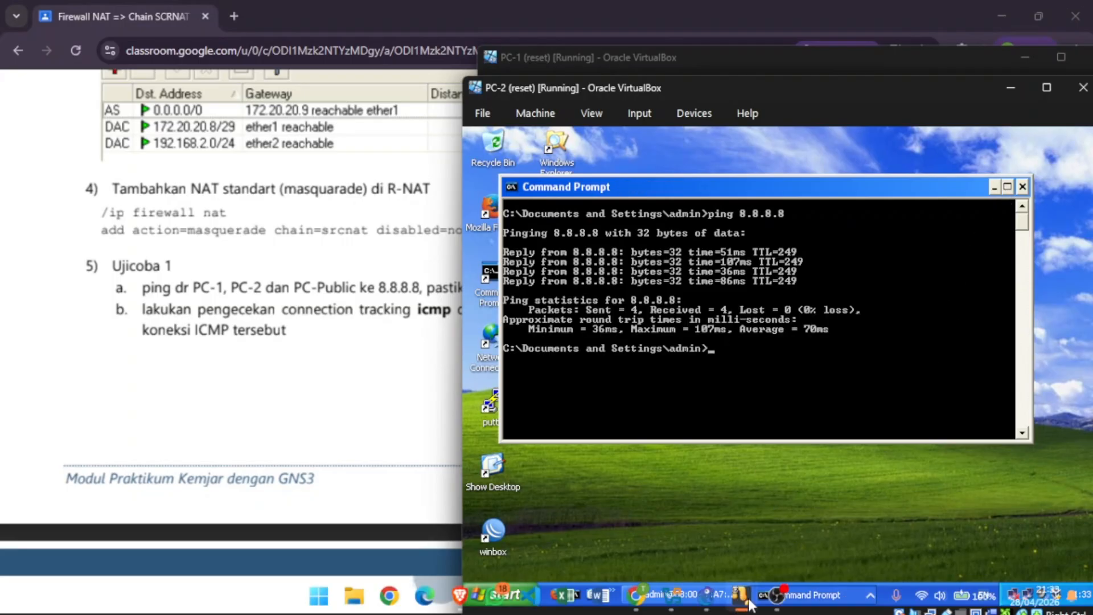
# Step: Ping 8.8.8.8 from a Command Prompt on the PC-Publik virtual machine, closing its Network Connections window
pyautogui.moveTo(740, 595)
pyautogui.click(795, 535)
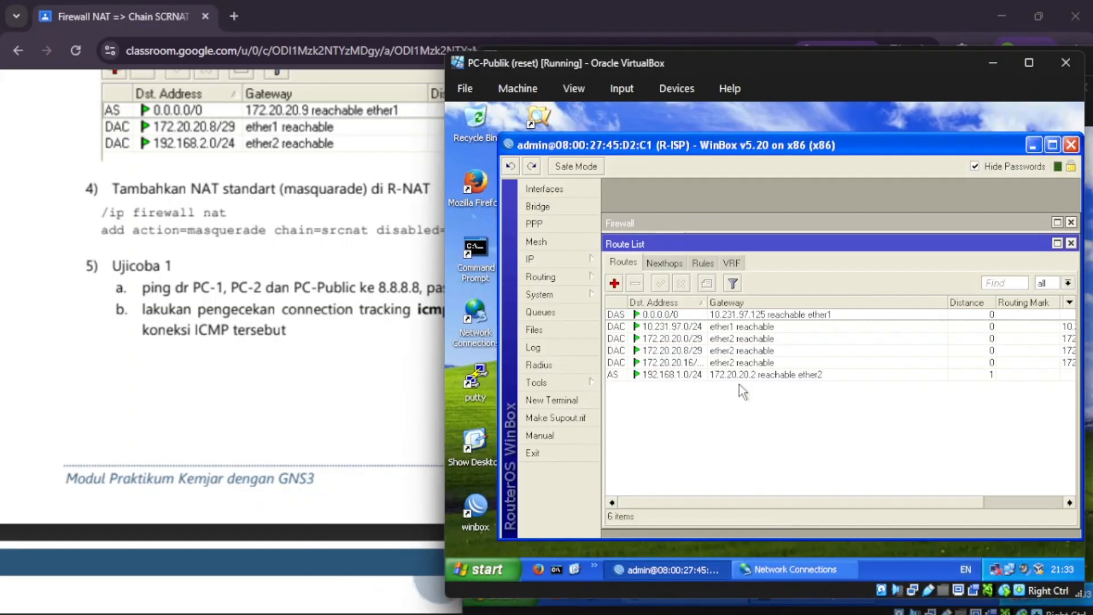
pyautogui.click(1032, 150)
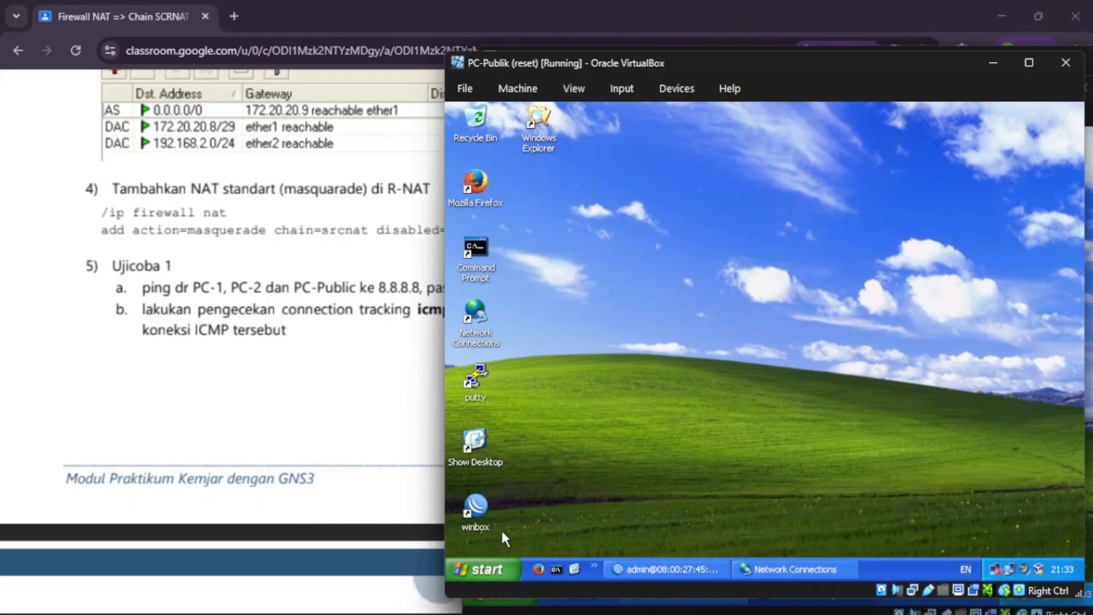
pyautogui.click(556, 569)
pyautogui.click(826, 569)
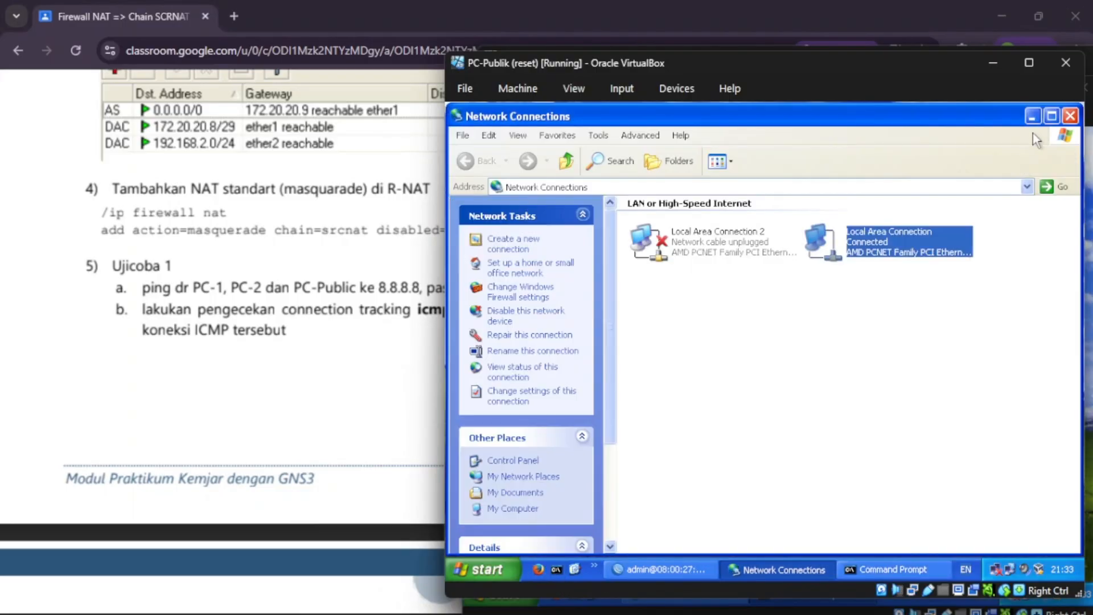
pyautogui.click(1071, 116)
pyautogui.write('ping 8.8.')
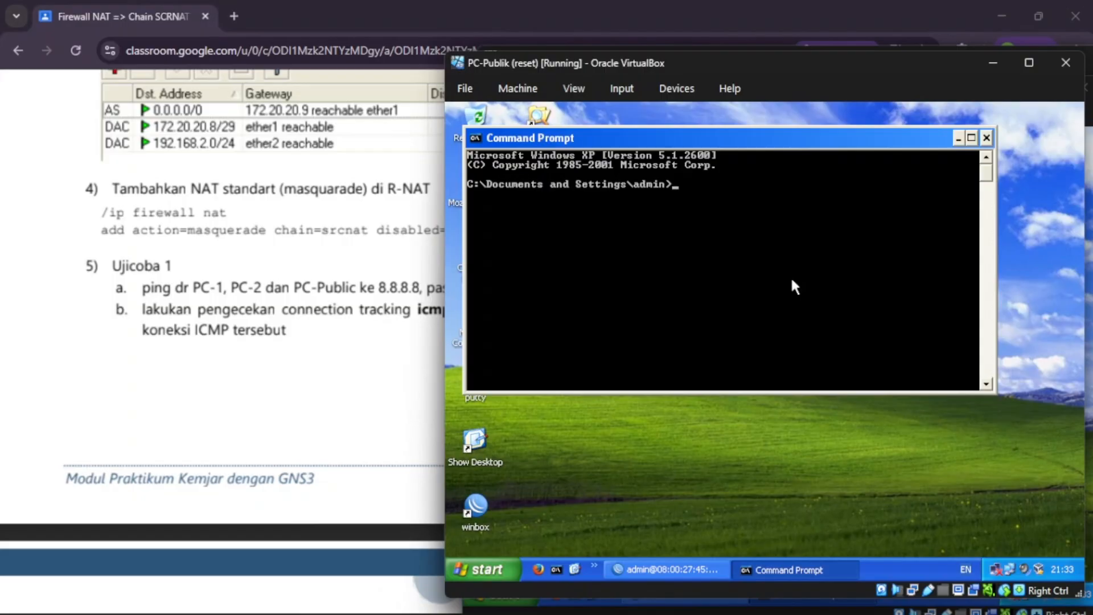
pyautogui.write('8.8')
pyautogui.press('Return')
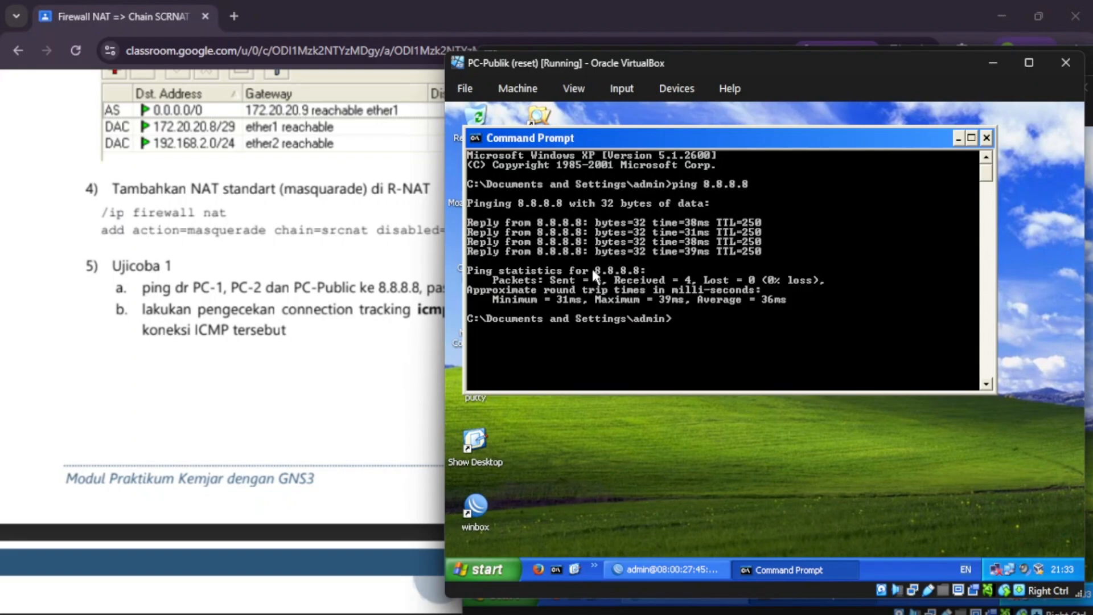
# Step: Minimize the virtual machines and read the module's Ujicoba 1 part b with its example R-ISP connection tracking table
pyautogui.click(983, 65)
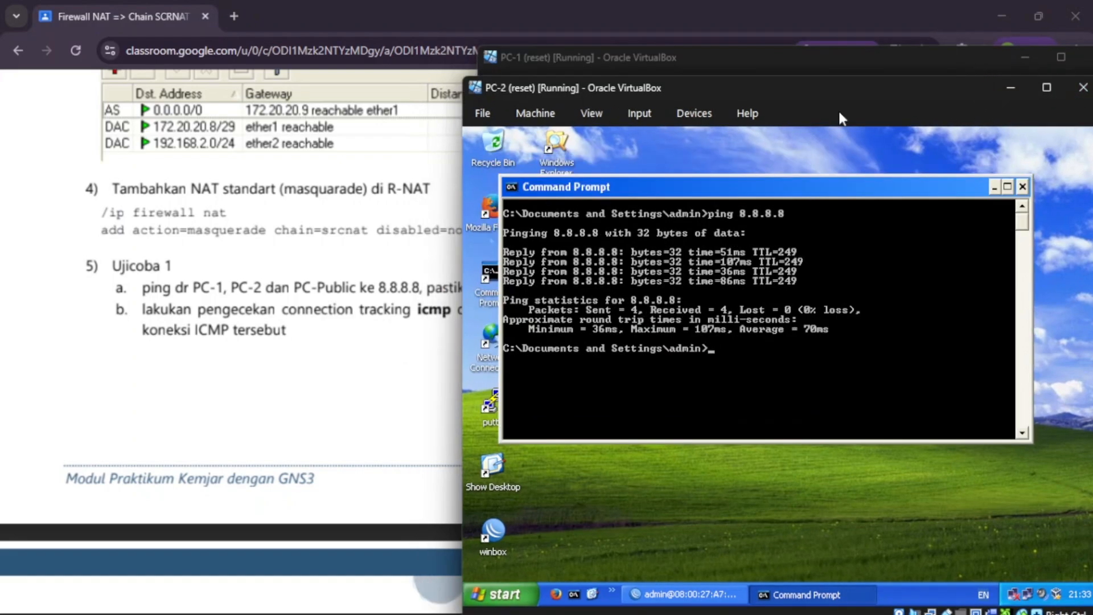
pyautogui.click(1012, 87)
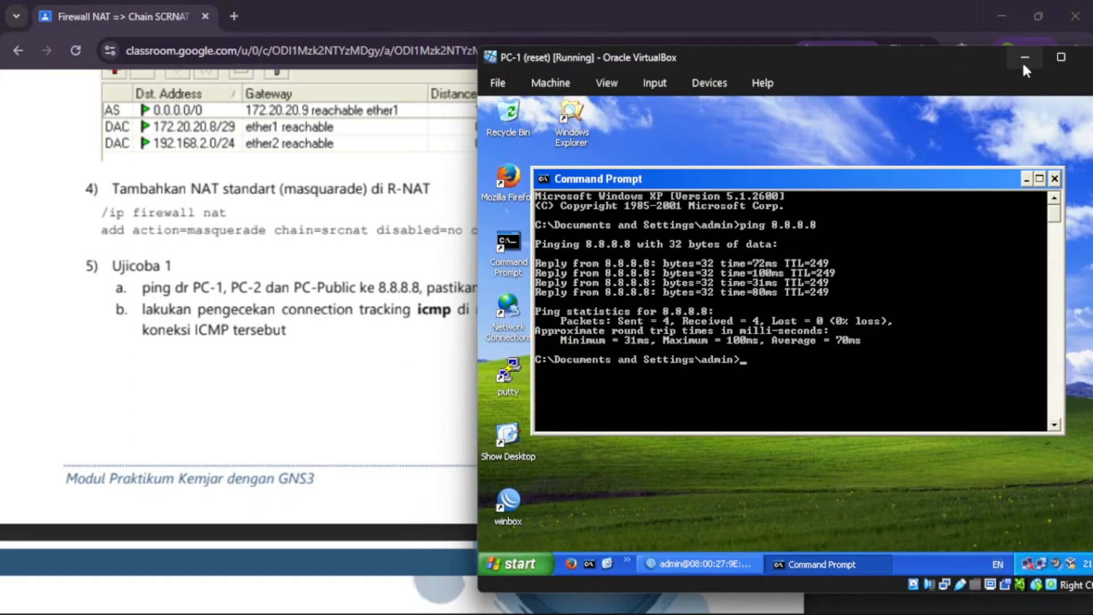
pyautogui.click(1023, 61)
pyautogui.scroll(-1, 263, 339)
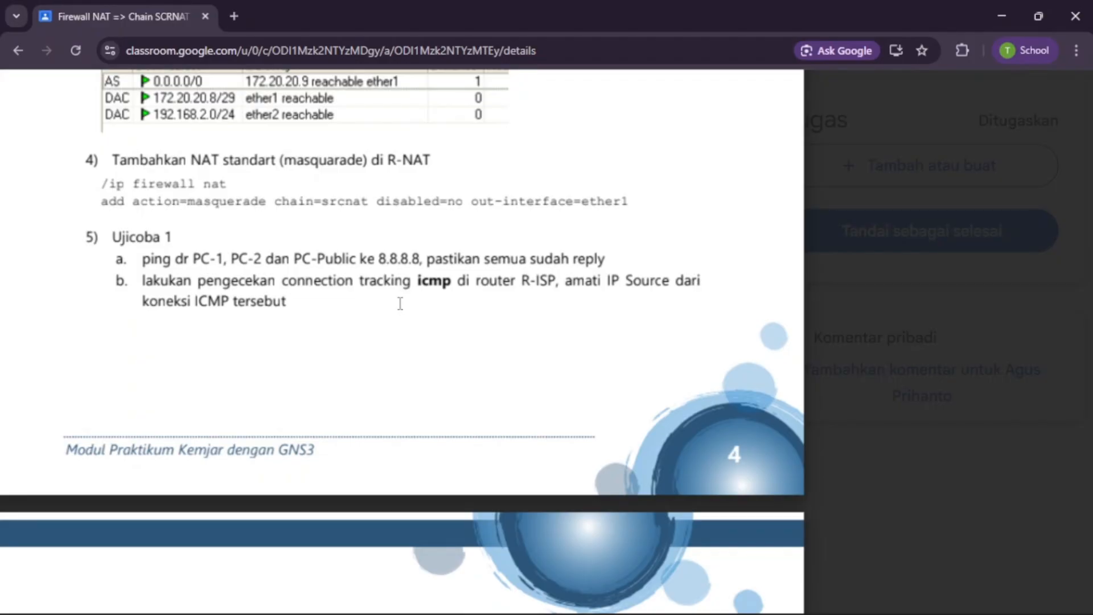
pyautogui.scroll(-1, 400, 304)
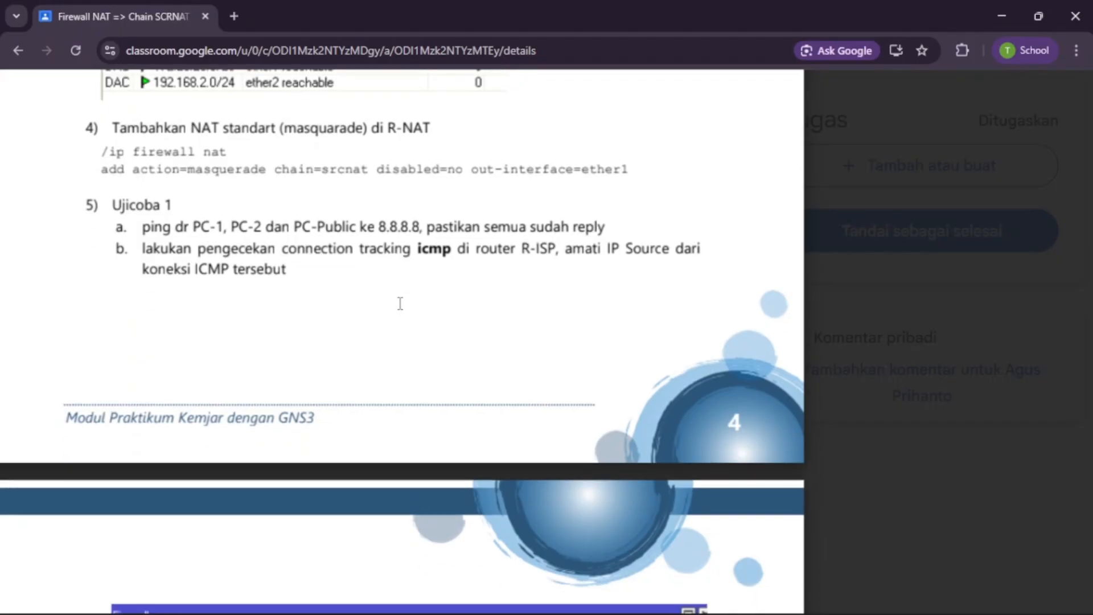
pyautogui.scroll(-7, 400, 303)
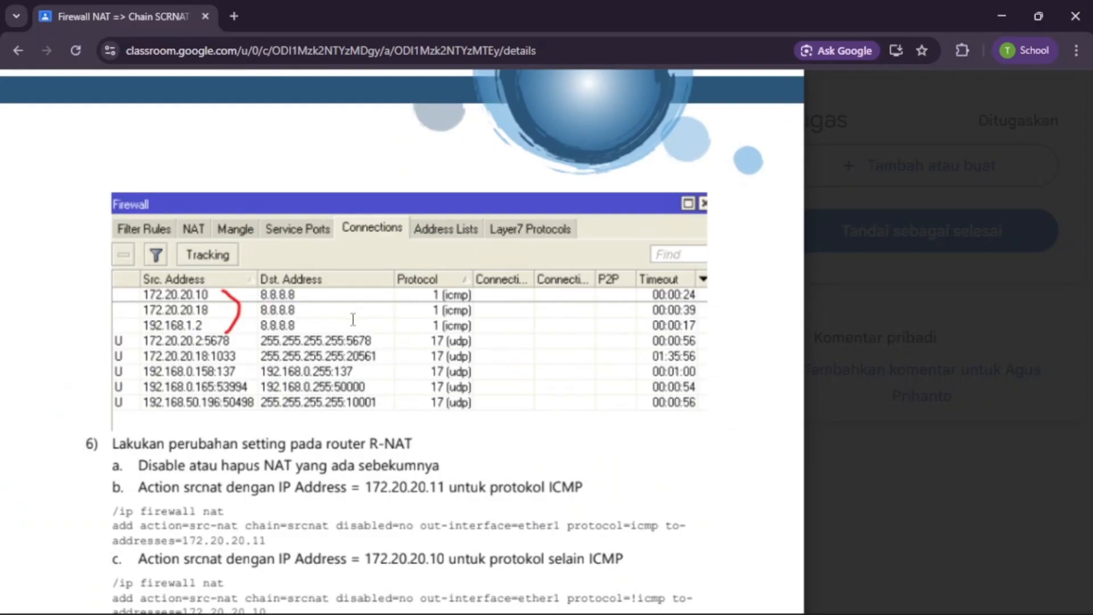
# Step: Open R-ISP's firewall connection tracking list in WinBox on PC-Publik and compare it with the module's example table
pyautogui.moveTo(747, 605)
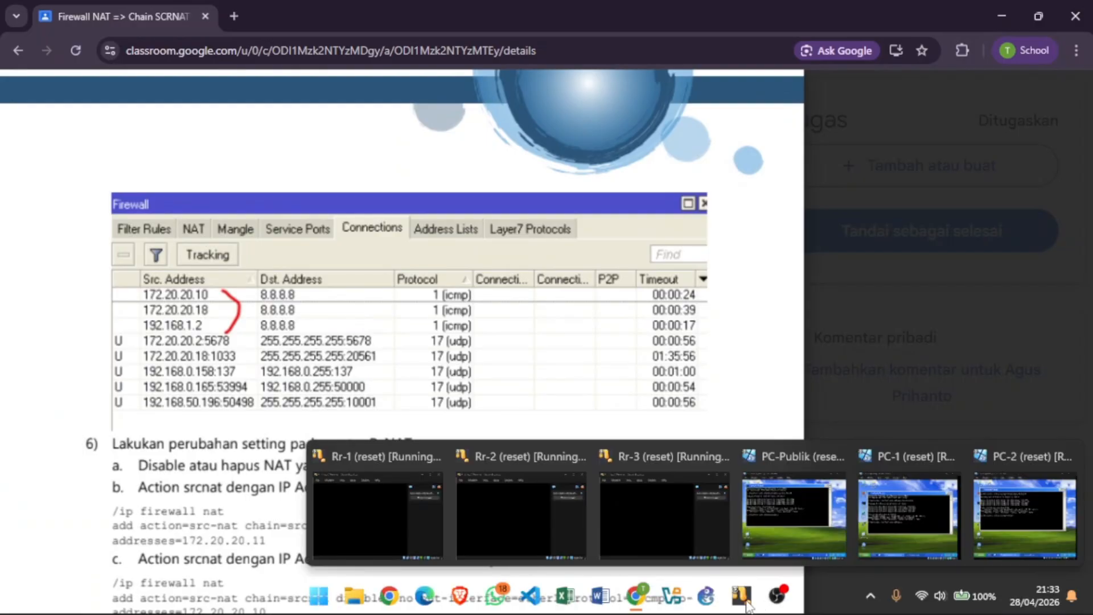
pyautogui.click(828, 541)
pyautogui.click(1036, 64)
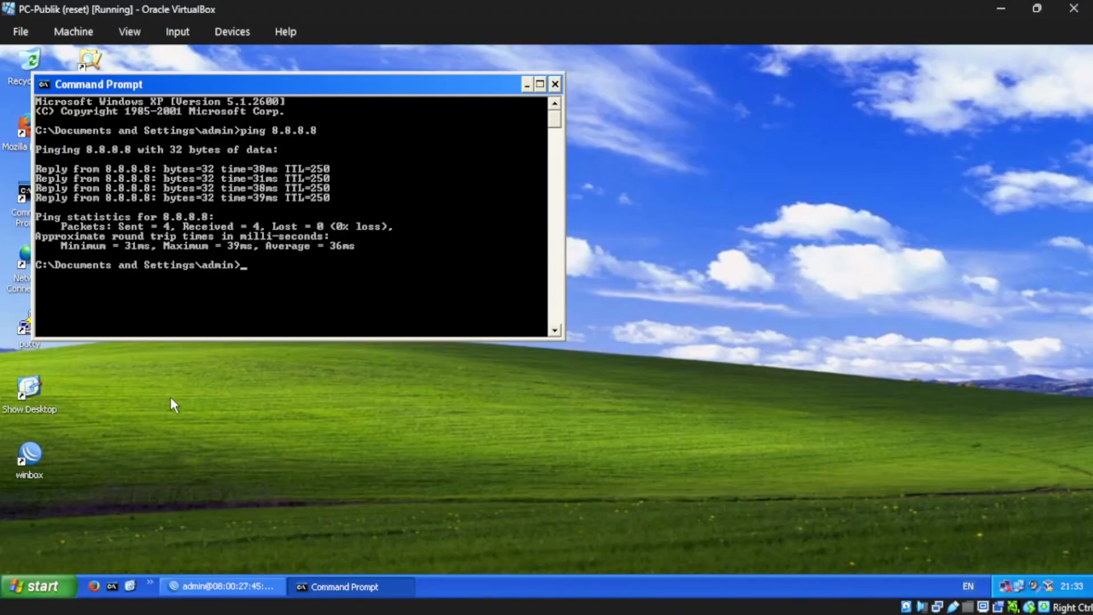
pyautogui.click(555, 84)
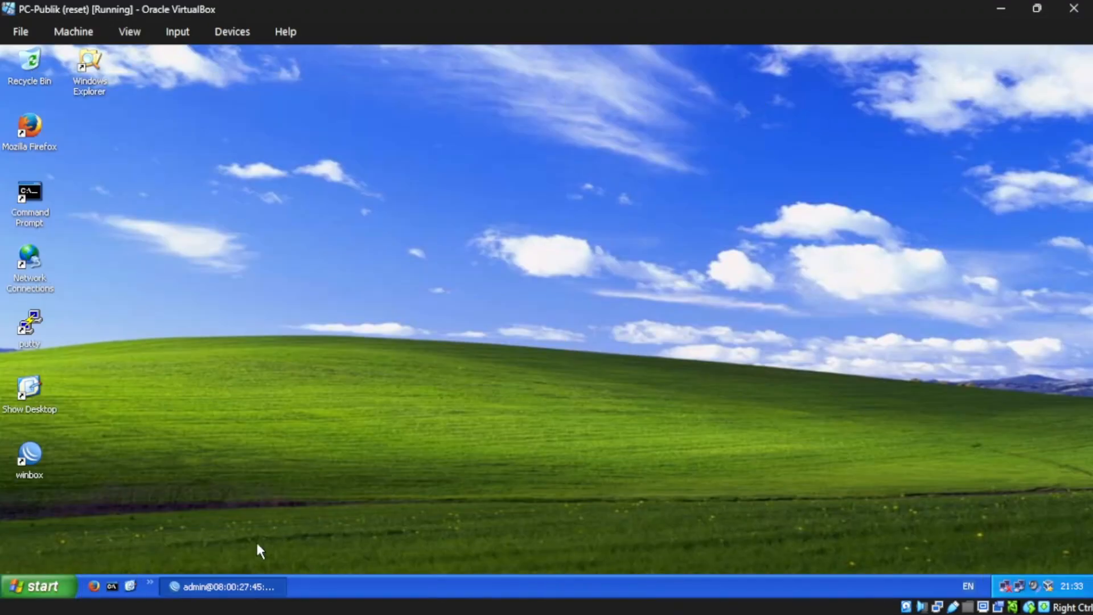
pyautogui.click(219, 587)
pyautogui.click(645, 92)
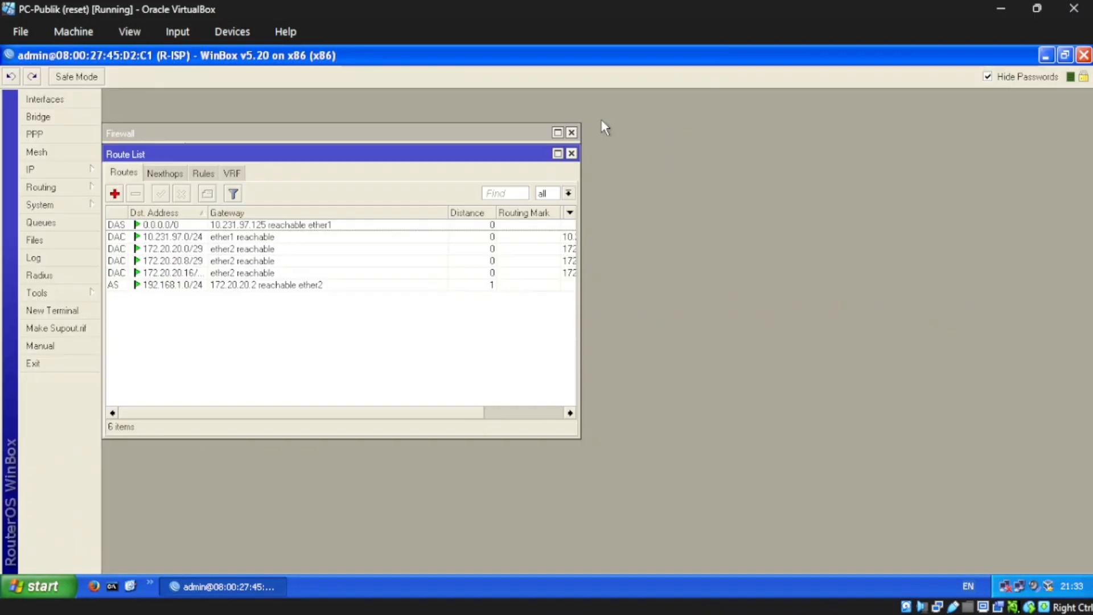
pyautogui.click(571, 154)
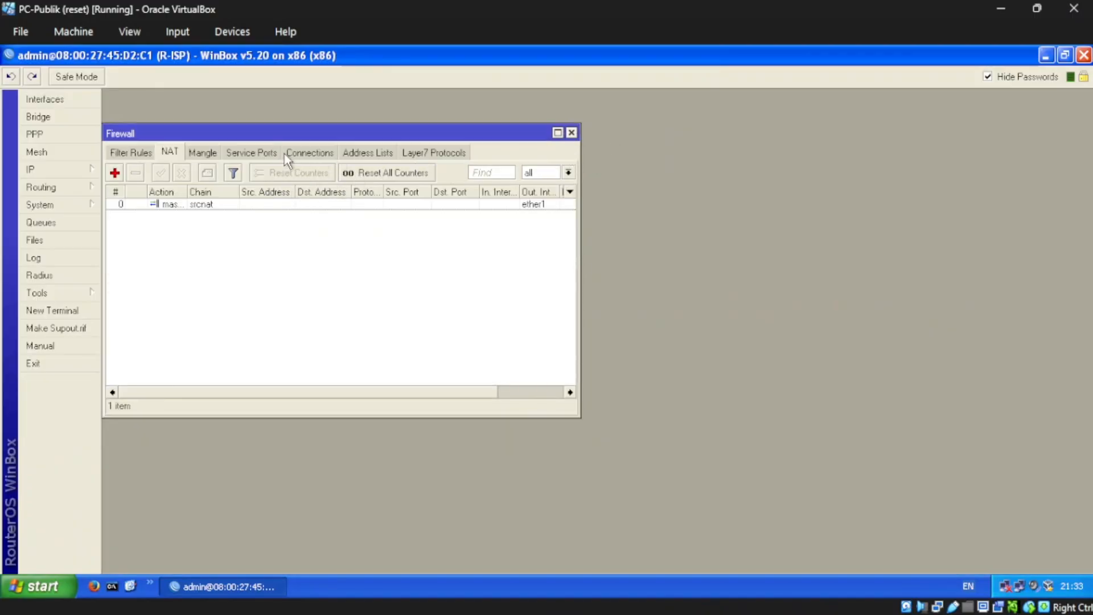
pyautogui.click(319, 151)
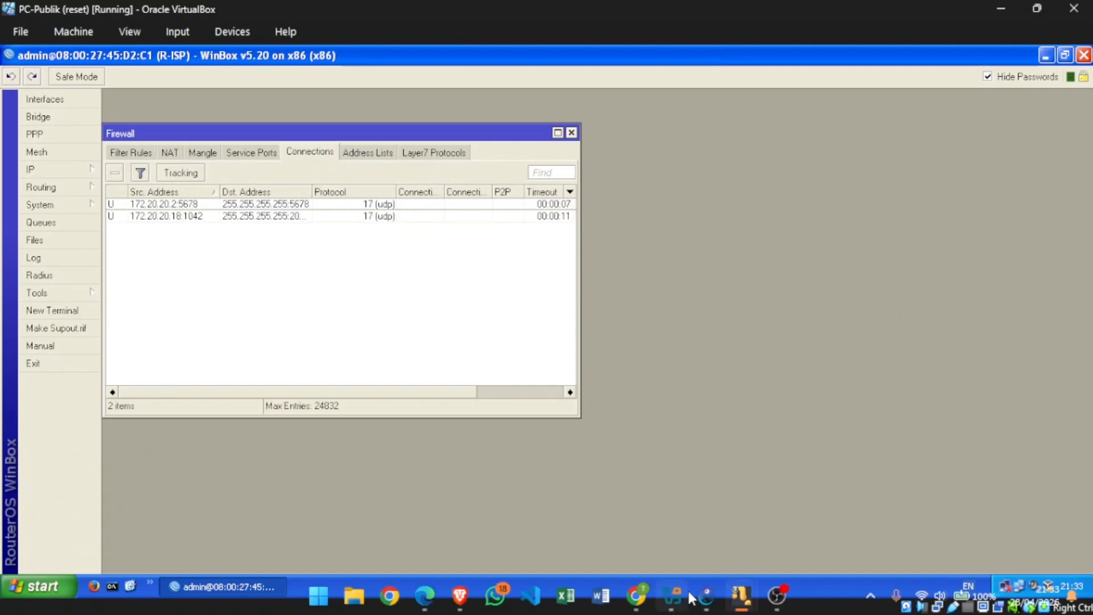
pyautogui.click(637, 596)
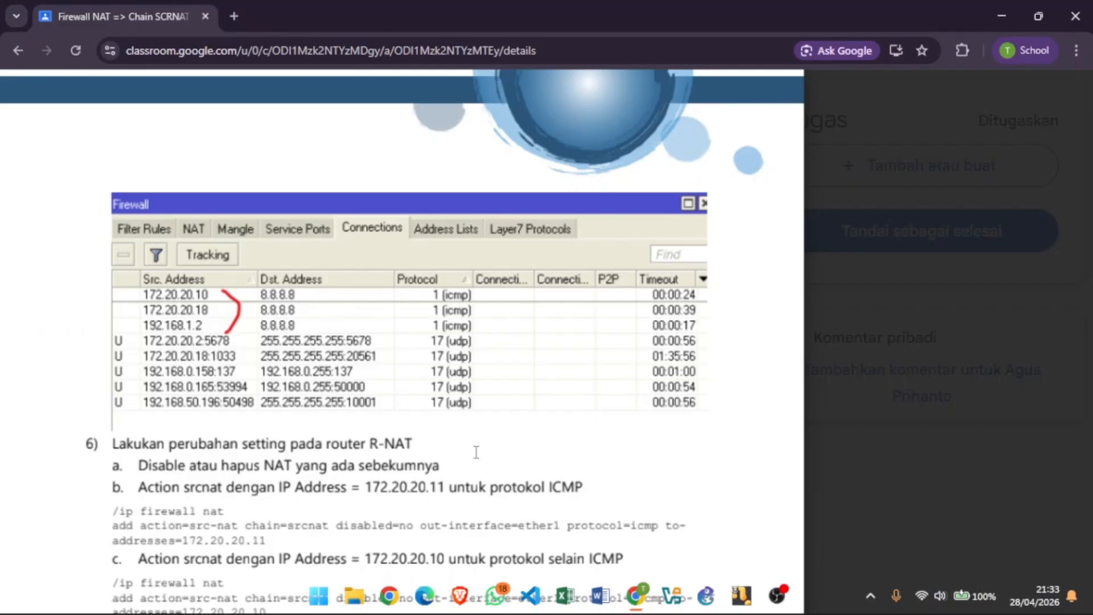
pyautogui.scroll(-2, 476, 452)
pyautogui.scroll(3, 142, 244)
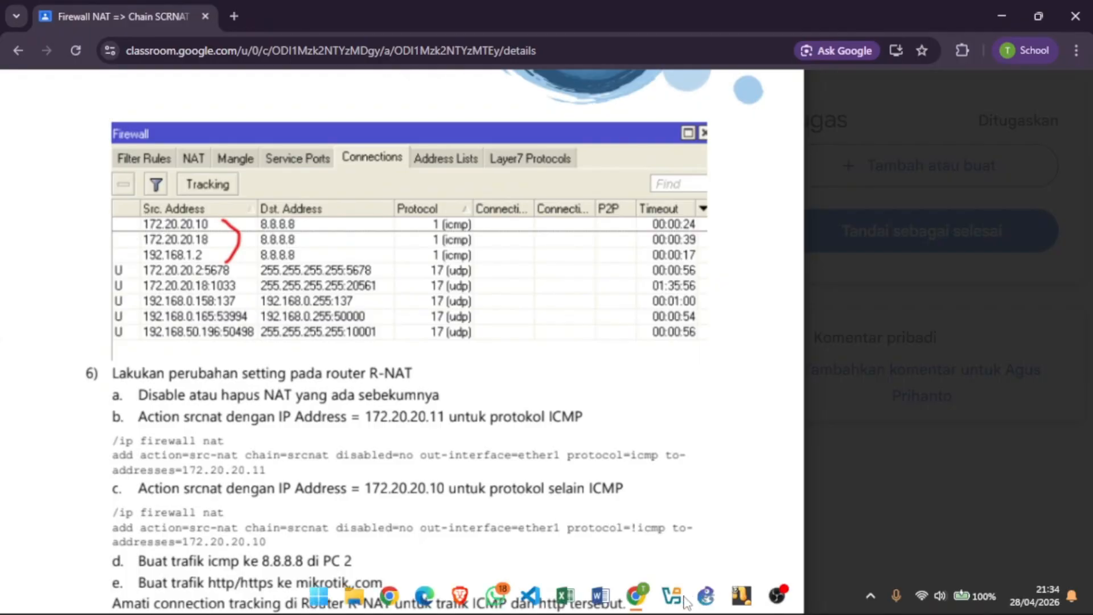
# Step: Ping 8.8.8.8 from a Command Prompt on PC-Publik beside R-ISP's connection list and check the ICMP entry's source address
pyautogui.moveTo(706, 598)
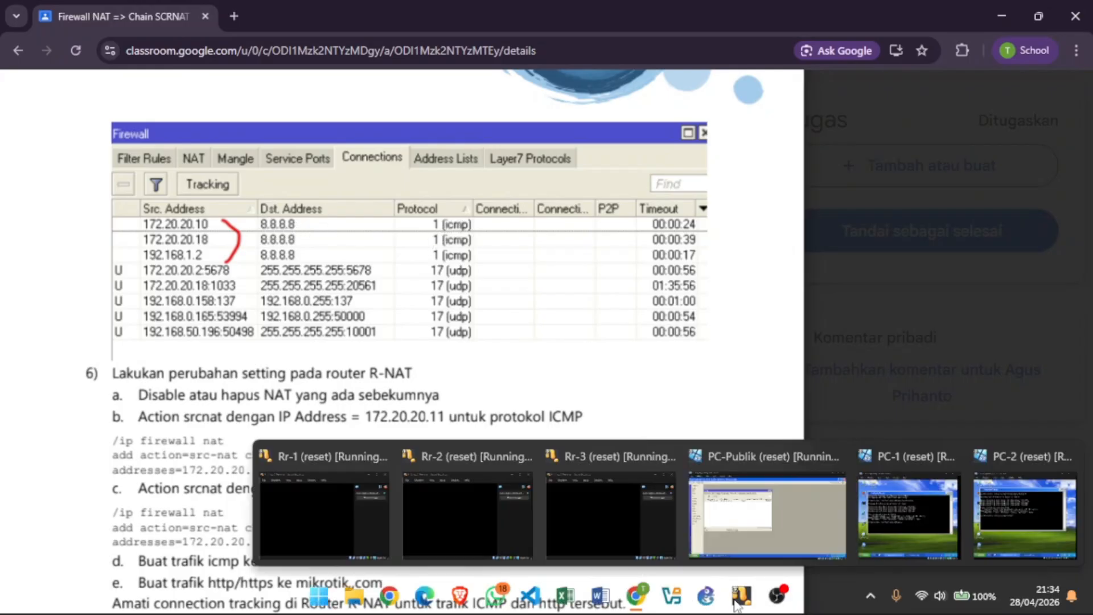
pyautogui.click(738, 536)
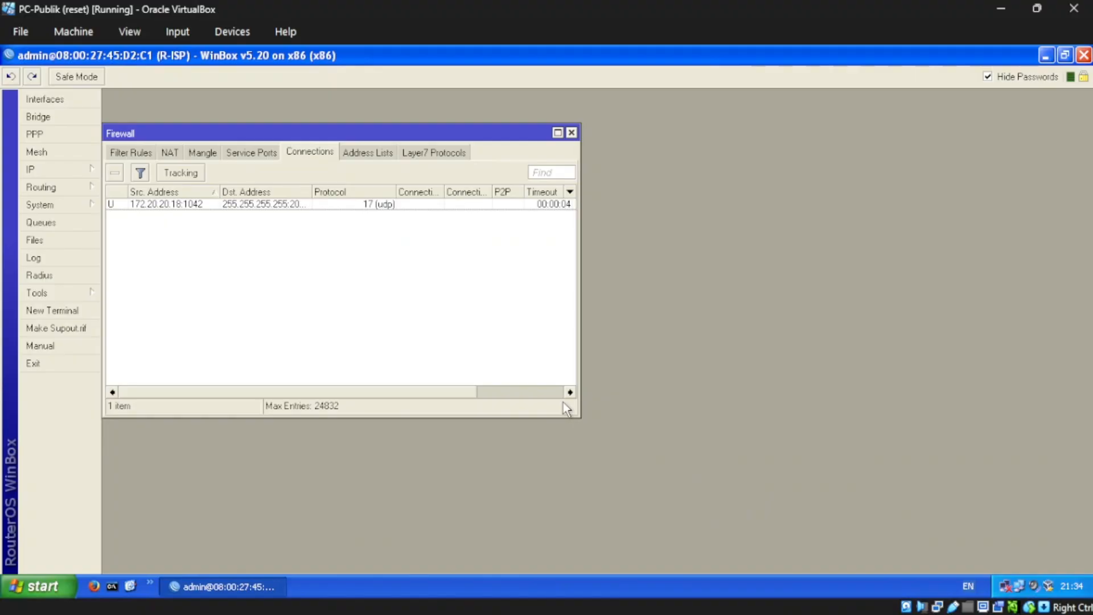
pyautogui.click(112, 587)
pyautogui.moveTo(339, 108); pyautogui.dragTo(853, 152)
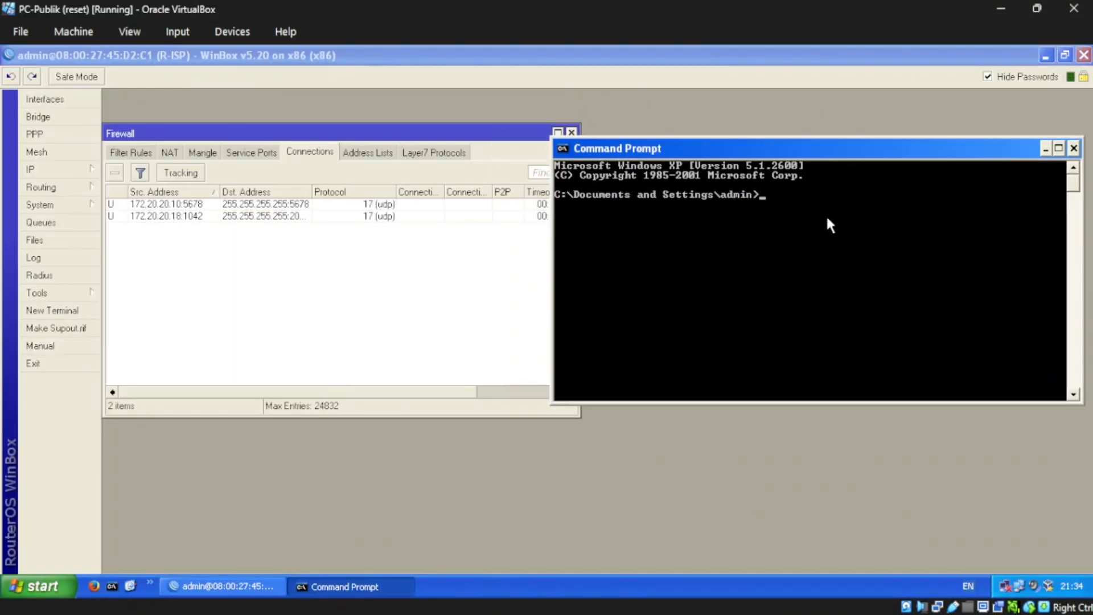
pyautogui.write('ping 8.8.8.8')
pyautogui.press('Return')
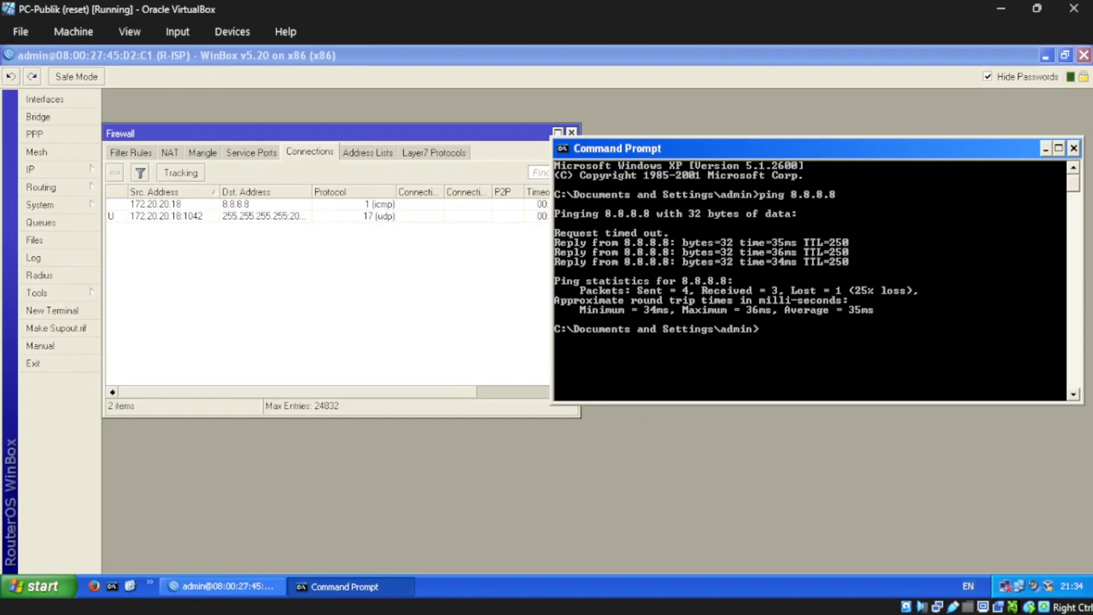
pyautogui.click(1045, 150)
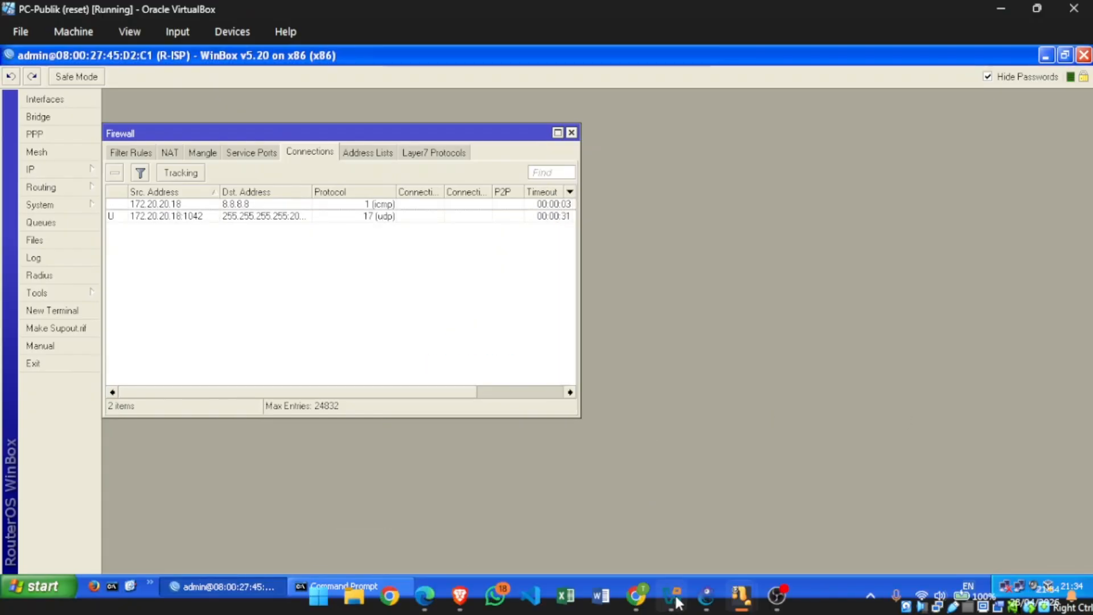
# Step: Repeat the ping to 8.8.8.8 from PC-1 and check the ICMP source address in R-ISP's connection list
pyautogui.moveTo(678, 600)
pyautogui.click(910, 504)
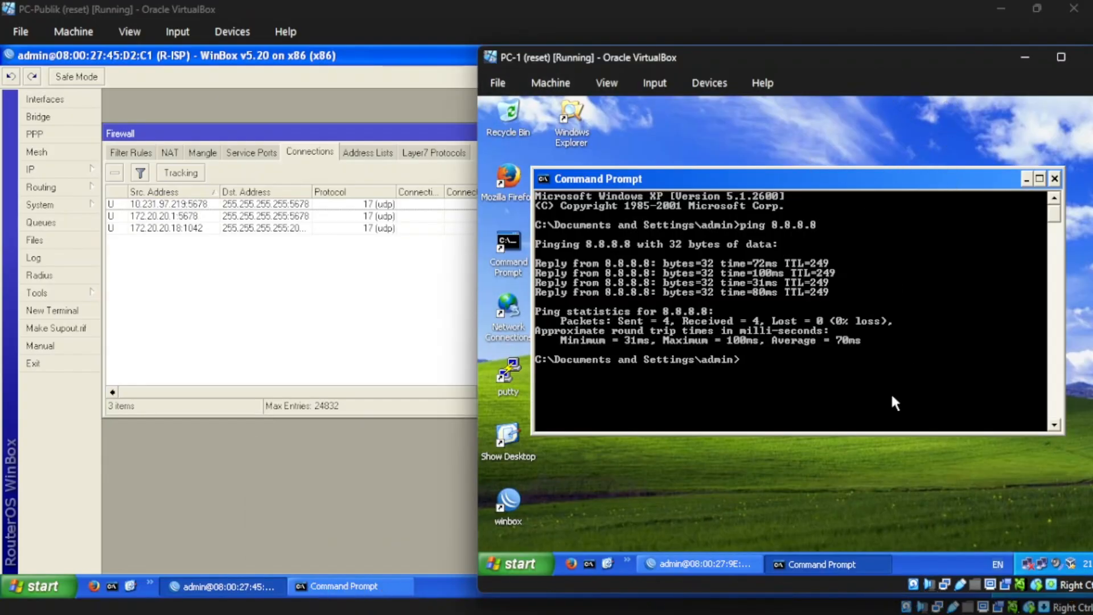
pyautogui.press('Up')
pyautogui.press('Return')
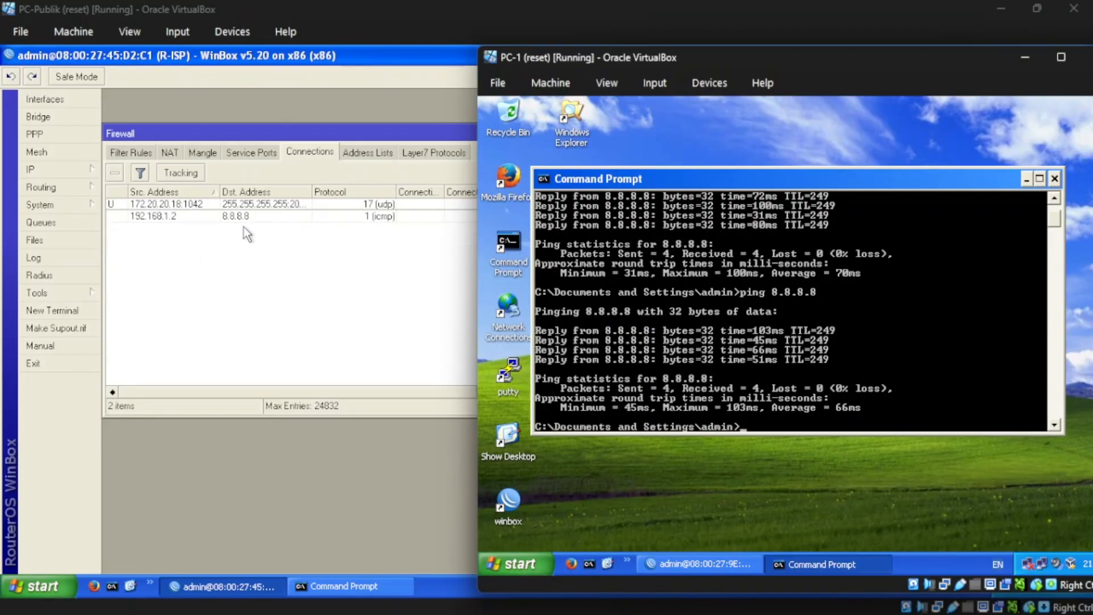
pyautogui.click(1025, 57)
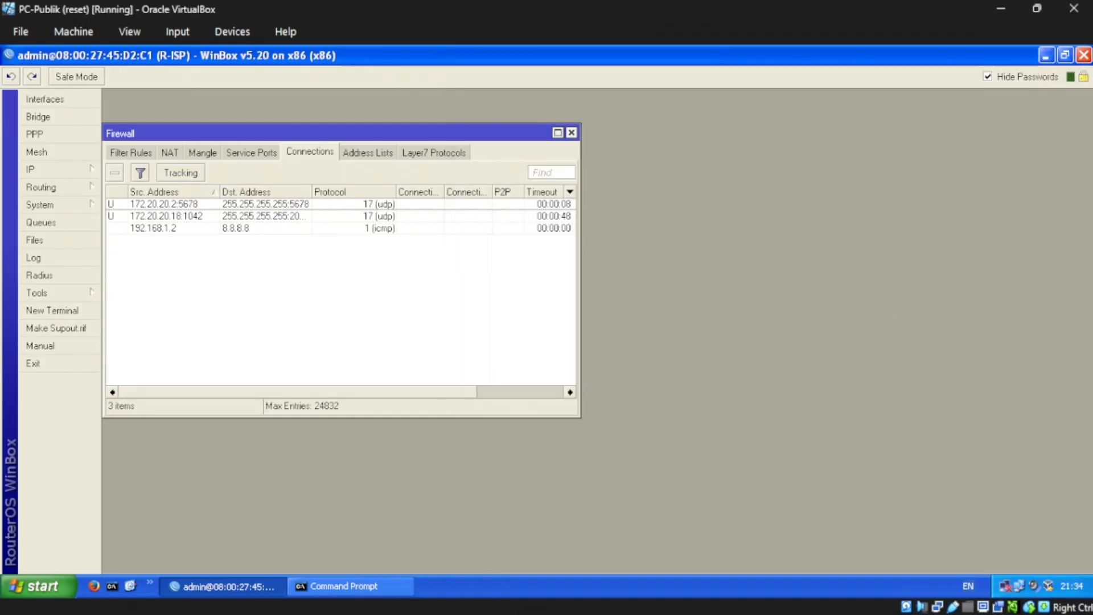
# Step: Ping 8.8.8.8 twice from PC-2 while checking the ICMP source address in R-ISP's connection list
pyautogui.moveTo(742, 595)
pyautogui.click(1022, 512)
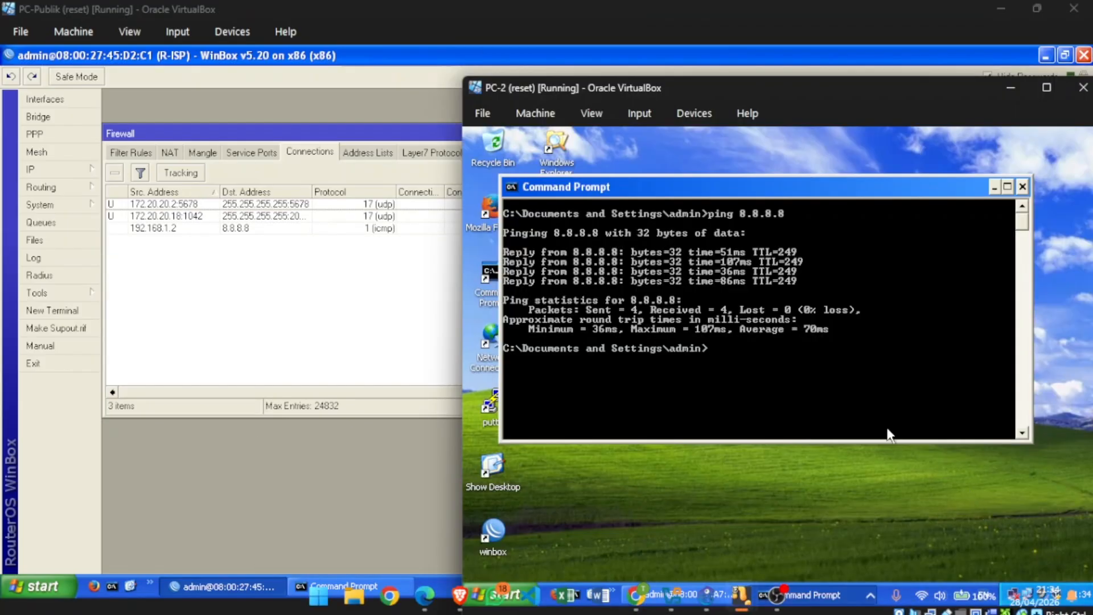
pyautogui.press('Up')
pyautogui.press('Return')
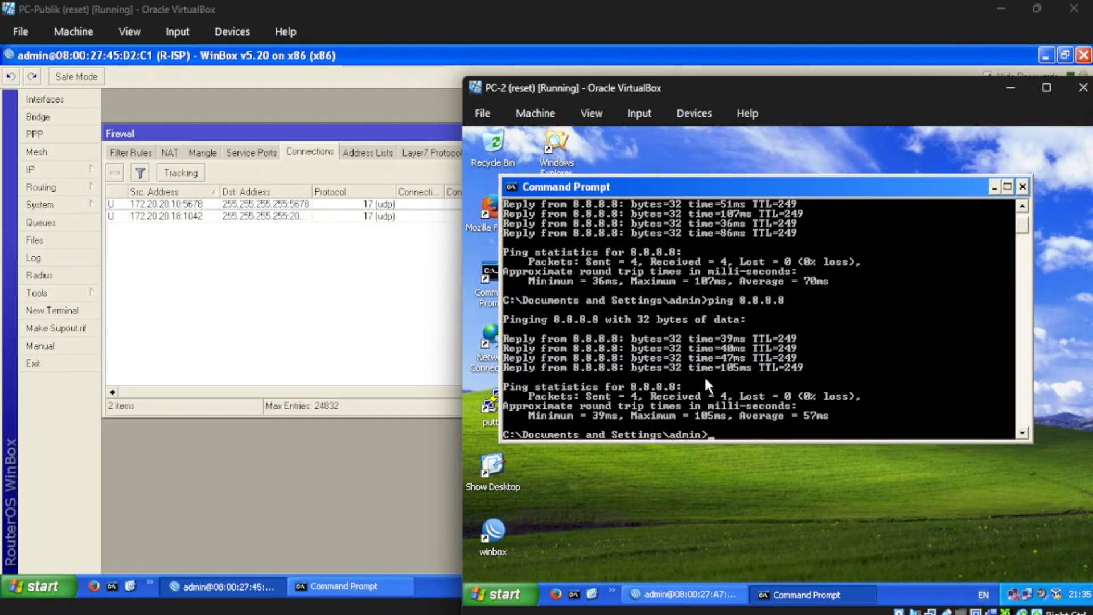
pyautogui.press('Up')
pyautogui.press('Return')
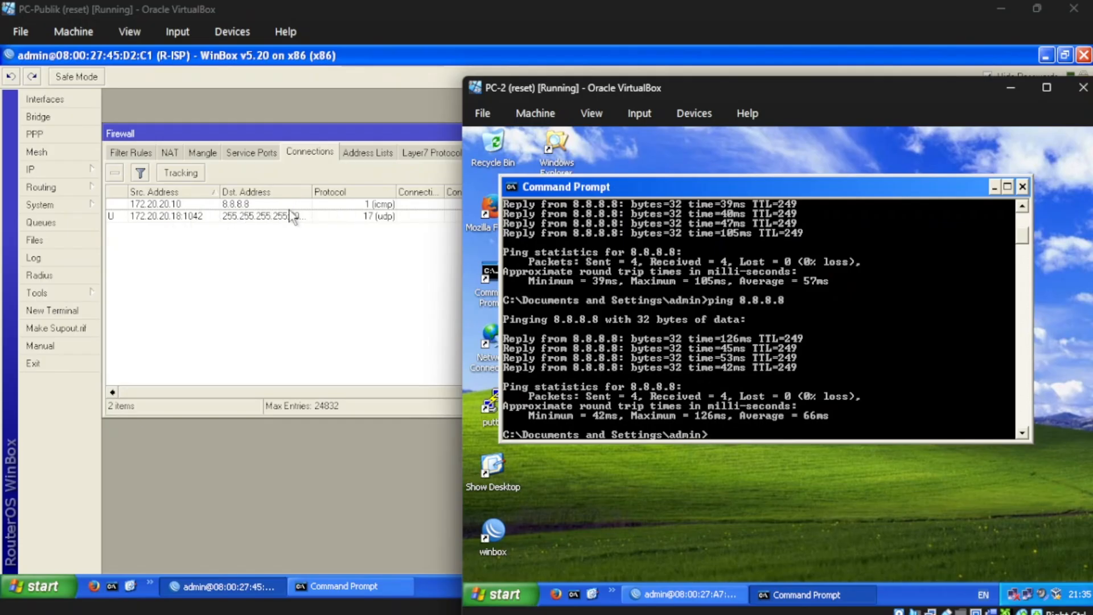
# Step: Read the module's step 6 and disable the masquerade rule in R-NAT's firewall NAT rules through WinBox on PC-2
pyautogui.moveTo(726, 592)
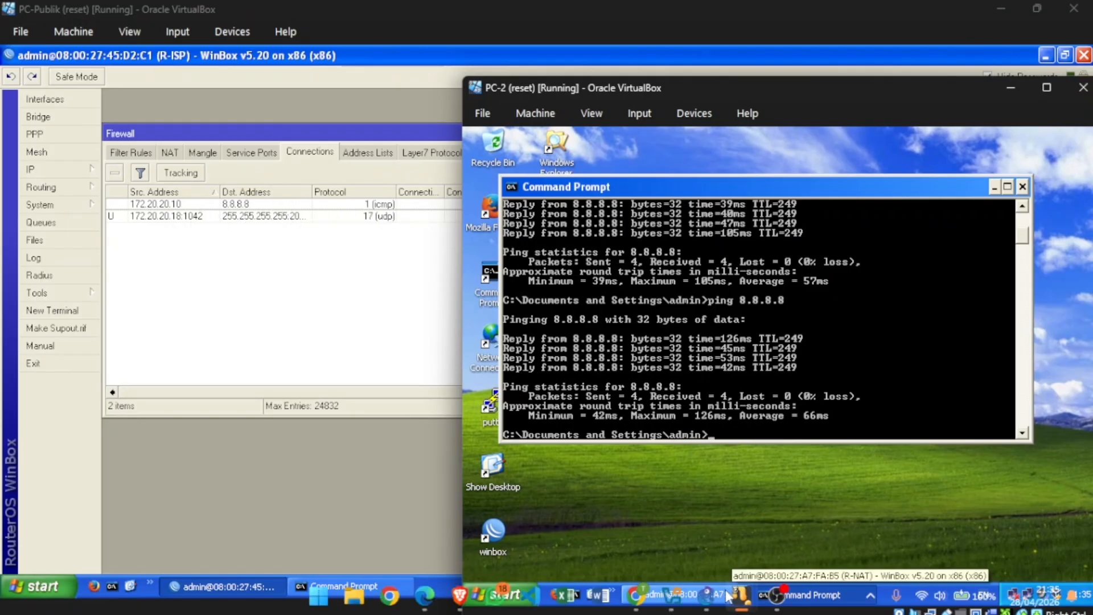
pyautogui.click(643, 599)
pyautogui.scroll(-2, 395, 442)
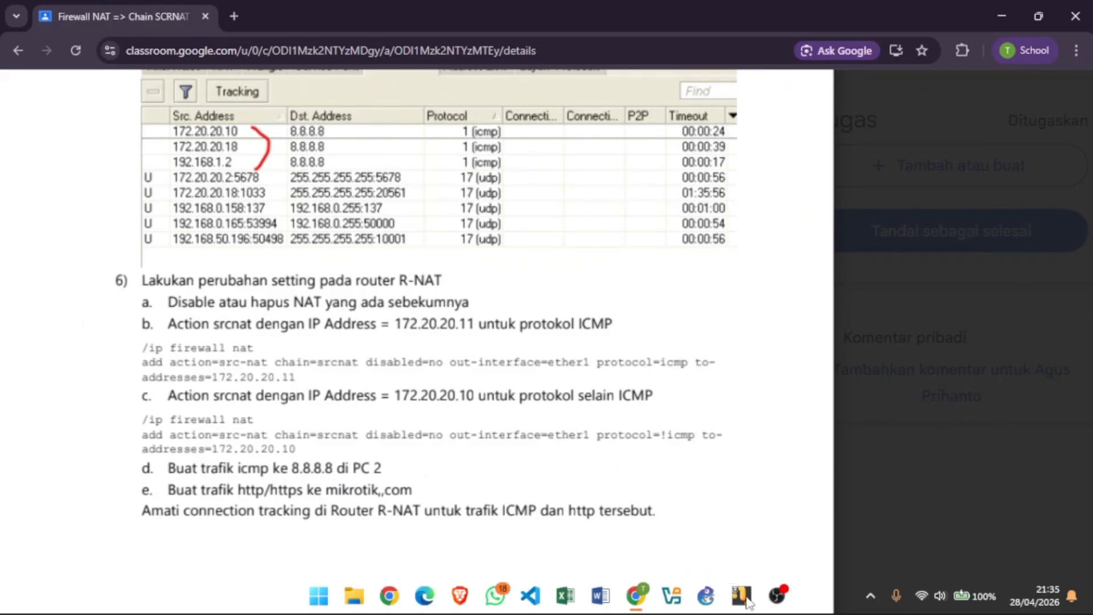
pyautogui.moveTo(742, 596)
pyautogui.click(996, 544)
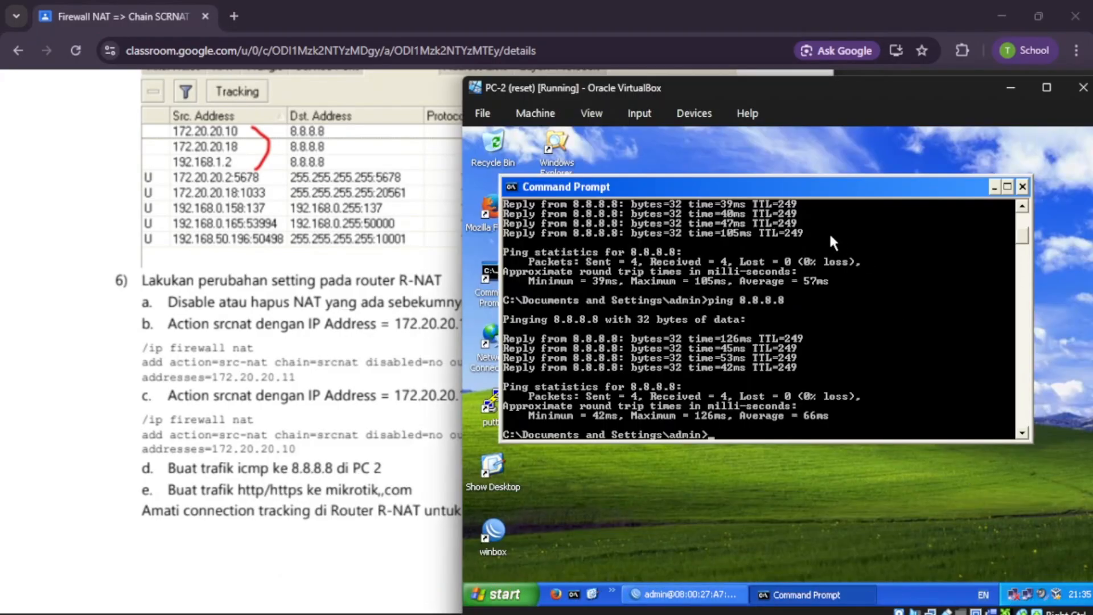
pyautogui.click(995, 187)
pyautogui.click(691, 594)
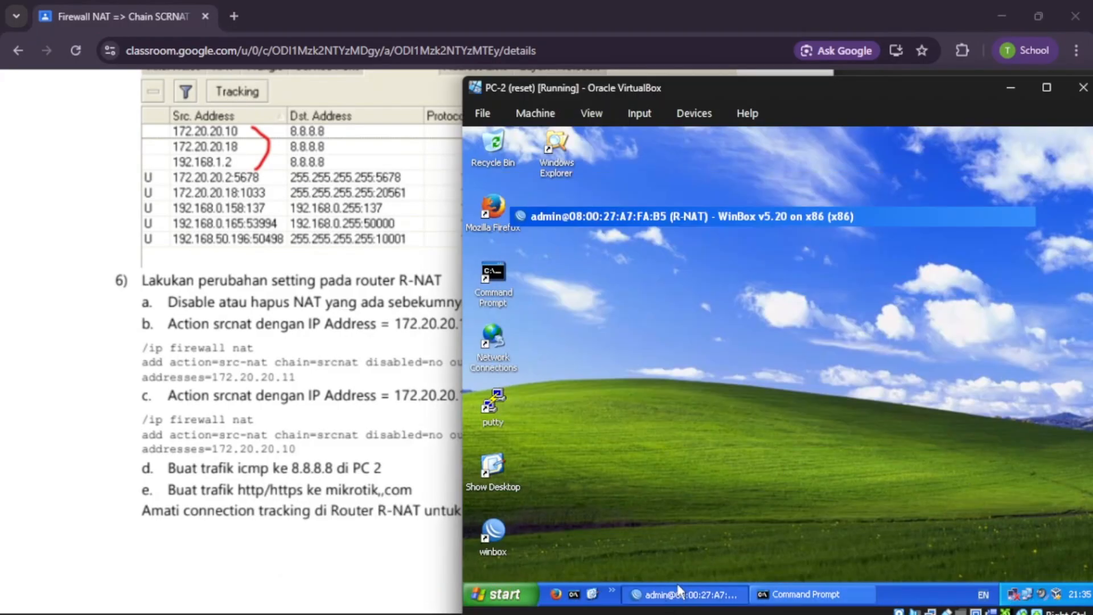
pyautogui.hscroll(2, 330, 333)
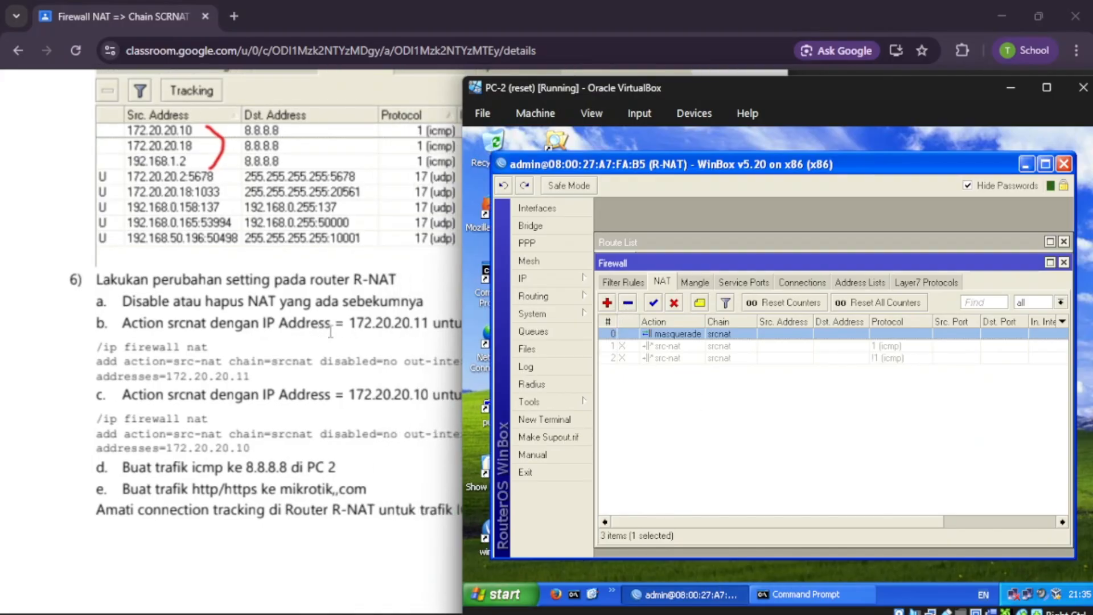
pyautogui.click(674, 302)
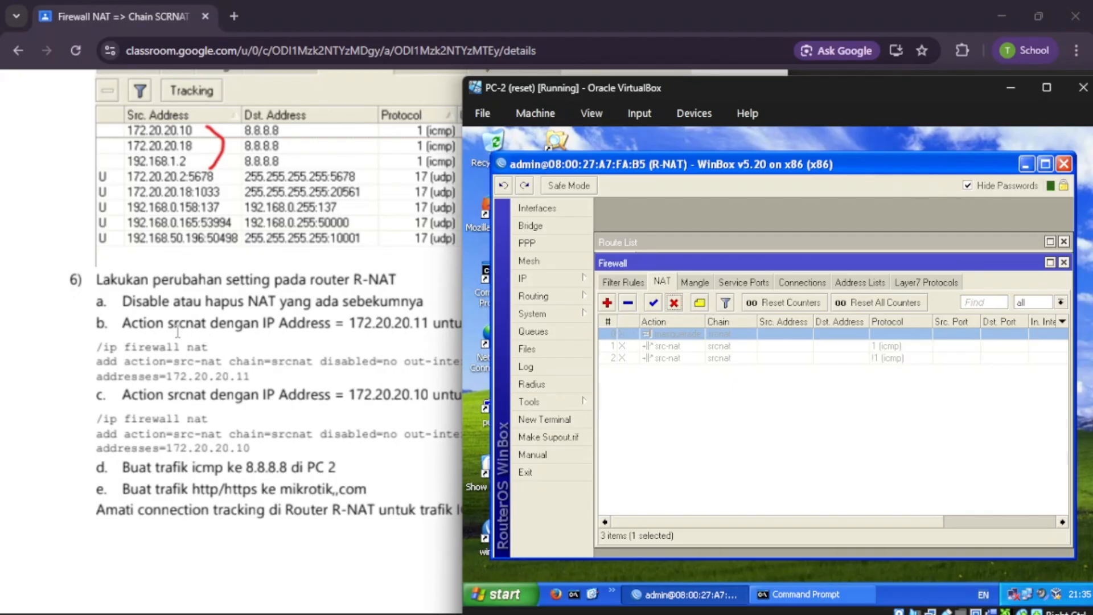
# Step: Read the module's step 6b and enable the ICMP src-nat rule in R-NAT's firewall NAT rules on PC-2
pyautogui.moveTo(709, 94); pyautogui.dragTo(771, 85)
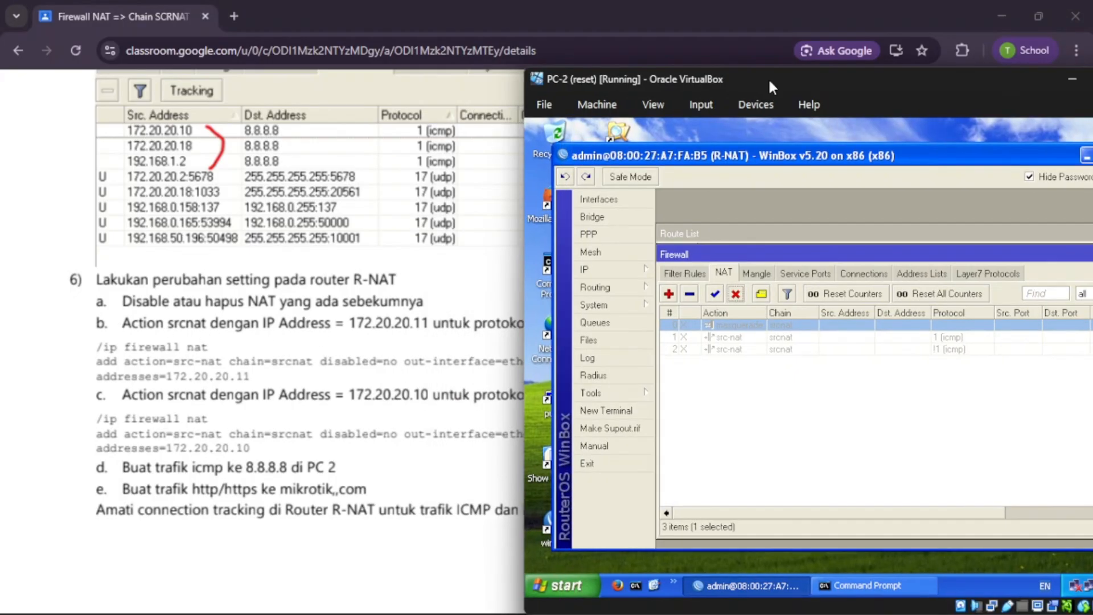
pyautogui.click(355, 234)
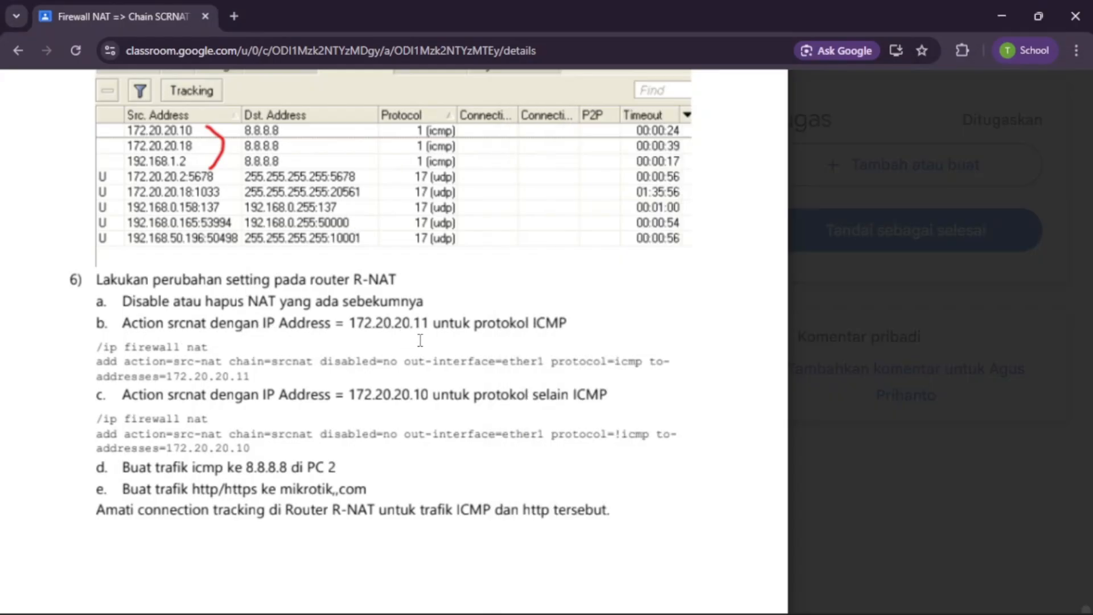
pyautogui.moveTo(698, 601)
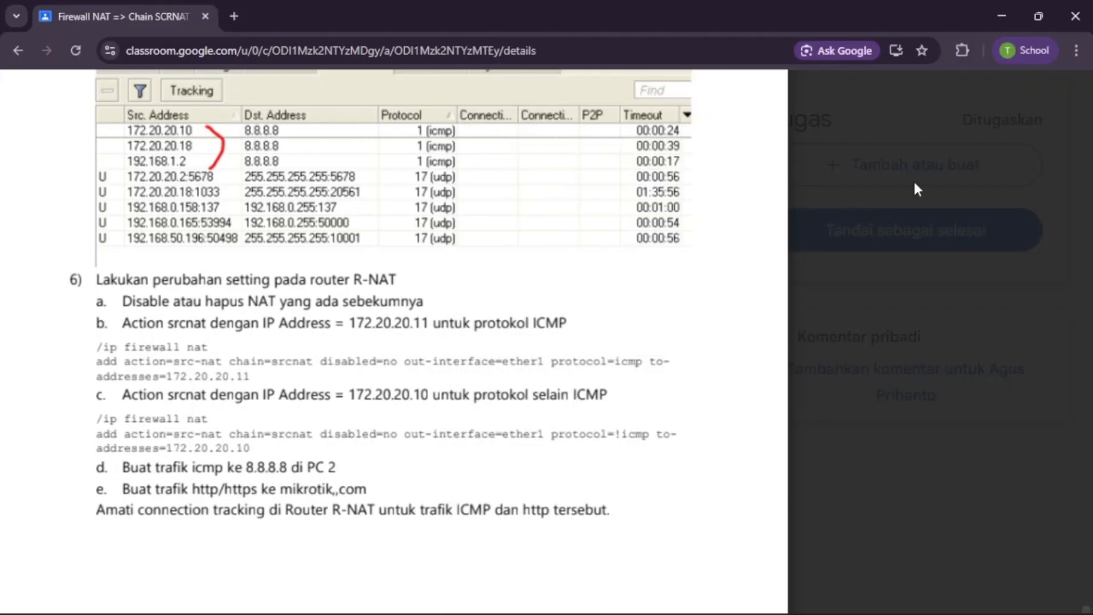
pyautogui.moveTo(740, 596)
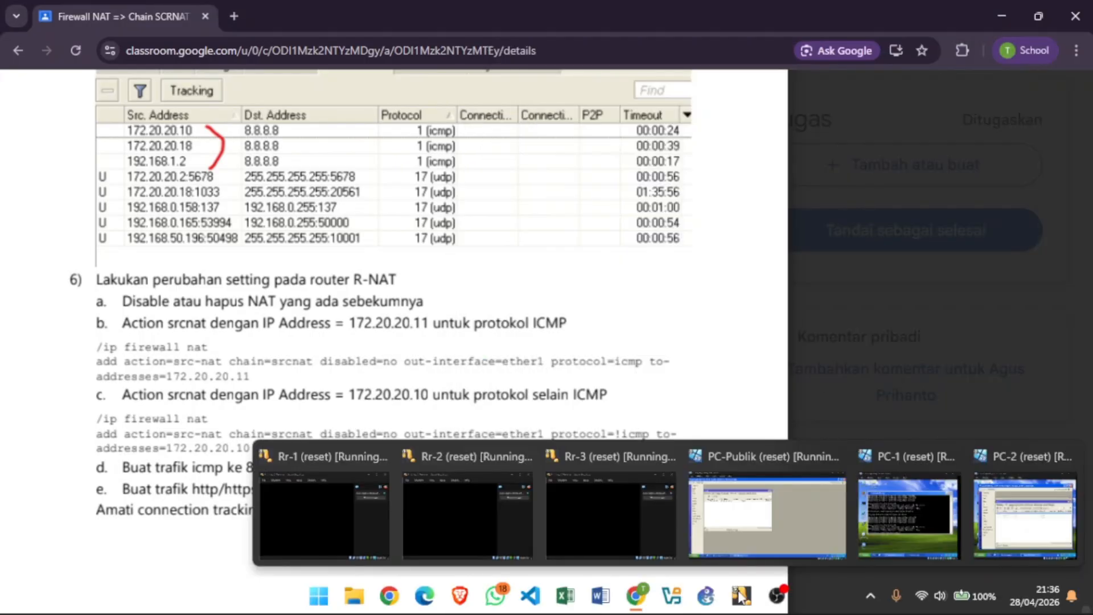
pyautogui.click(1006, 521)
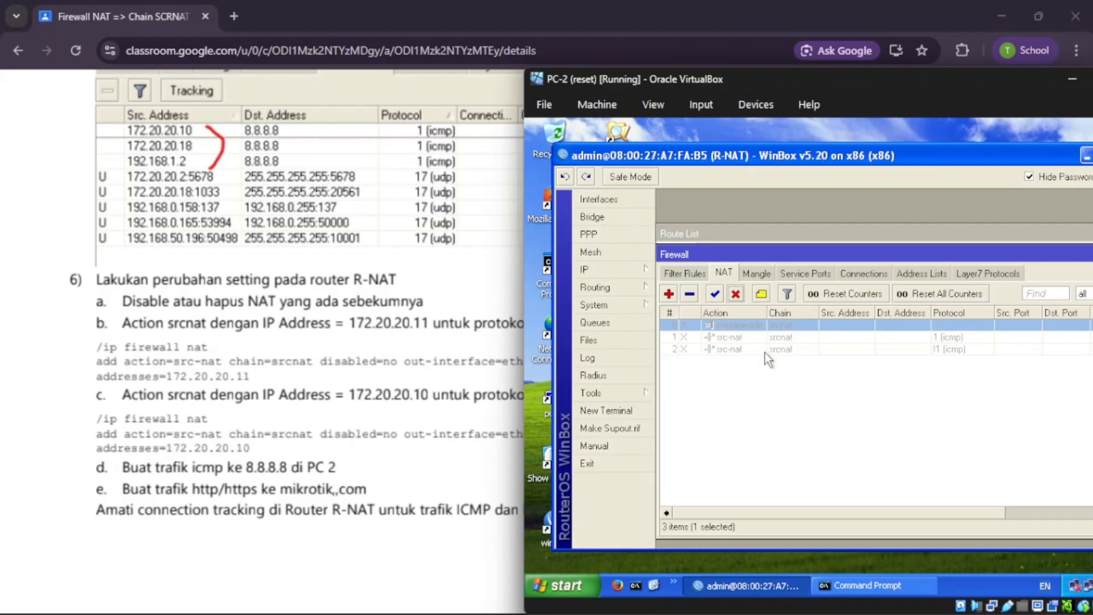
pyautogui.click(778, 337)
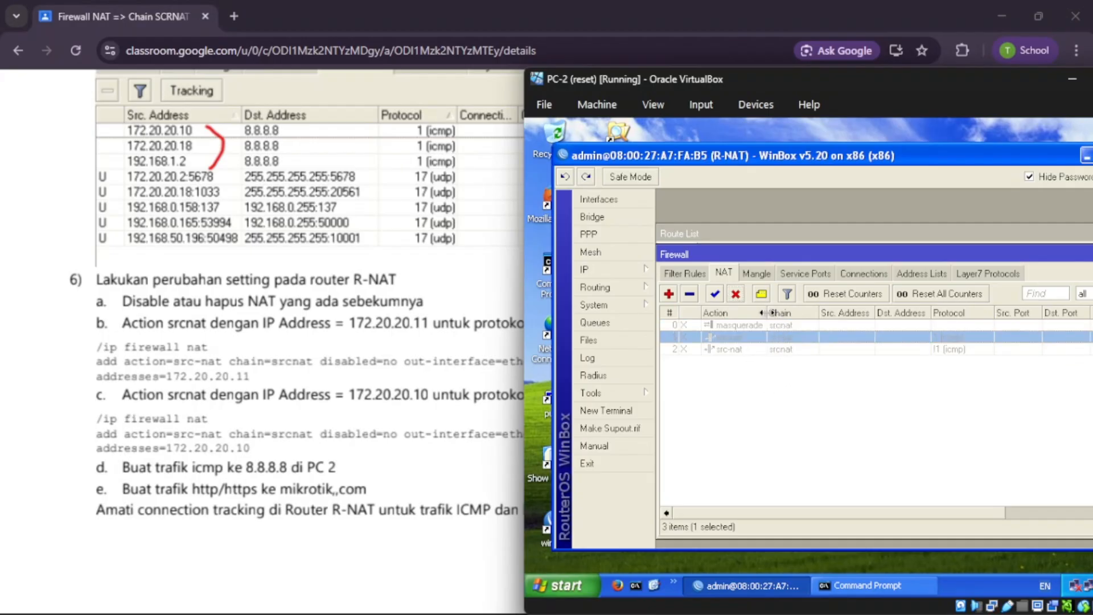
pyautogui.moveTo(920, 515)
pyautogui.mouseDown()
pyautogui.moveTo(1050, 517)
pyautogui.moveTo(934, 517)
pyautogui.mouseUp()
pyautogui.click(715, 295)
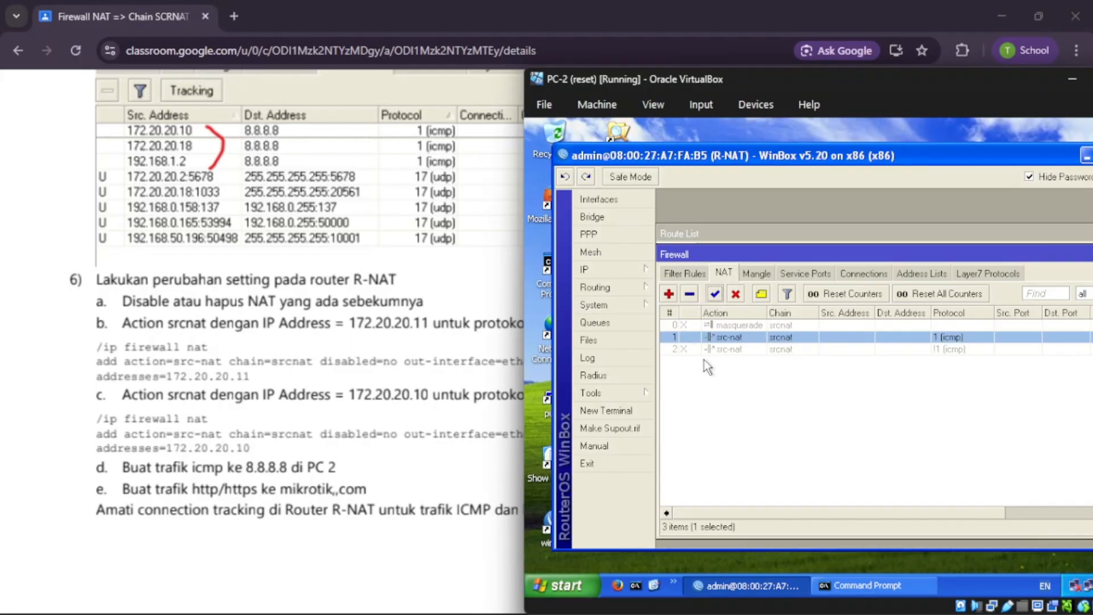
# Step: Place PC-2 beside R-ISP's connection list and ping 8.8.8.8 from PC-2's Command Prompt to check the tracked traffic
pyautogui.moveTo(756, 607)
pyautogui.moveTo(744, 604)
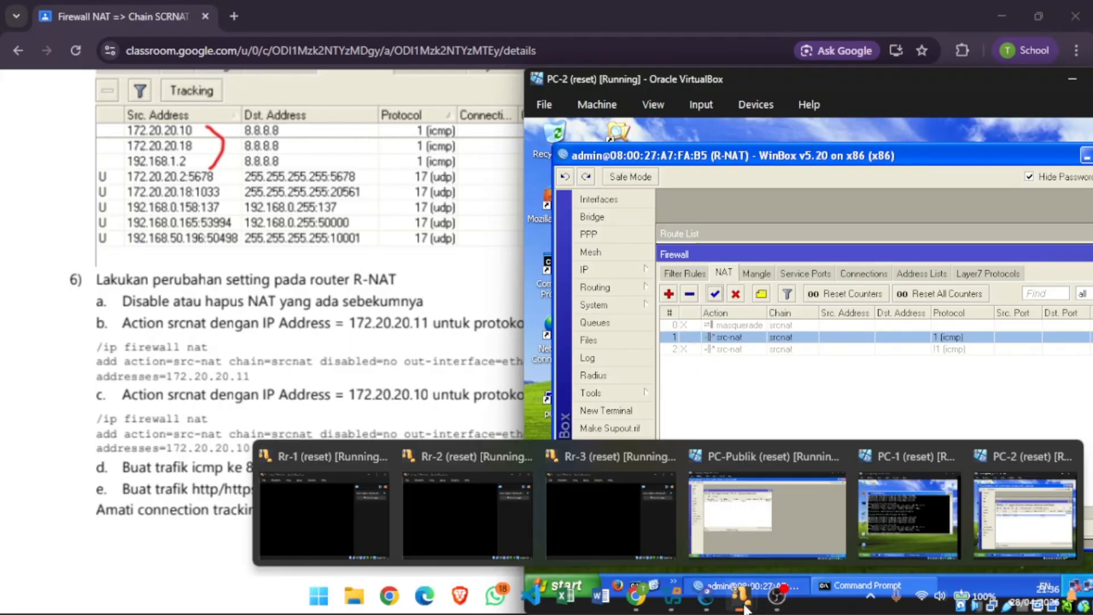
pyautogui.click(758, 513)
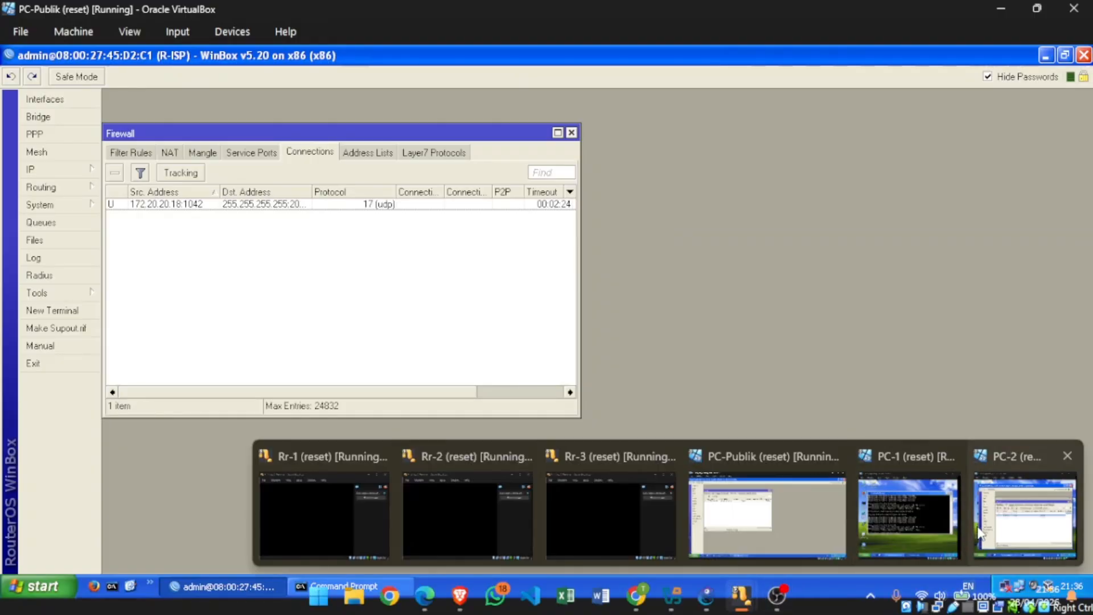
pyautogui.click(1030, 515)
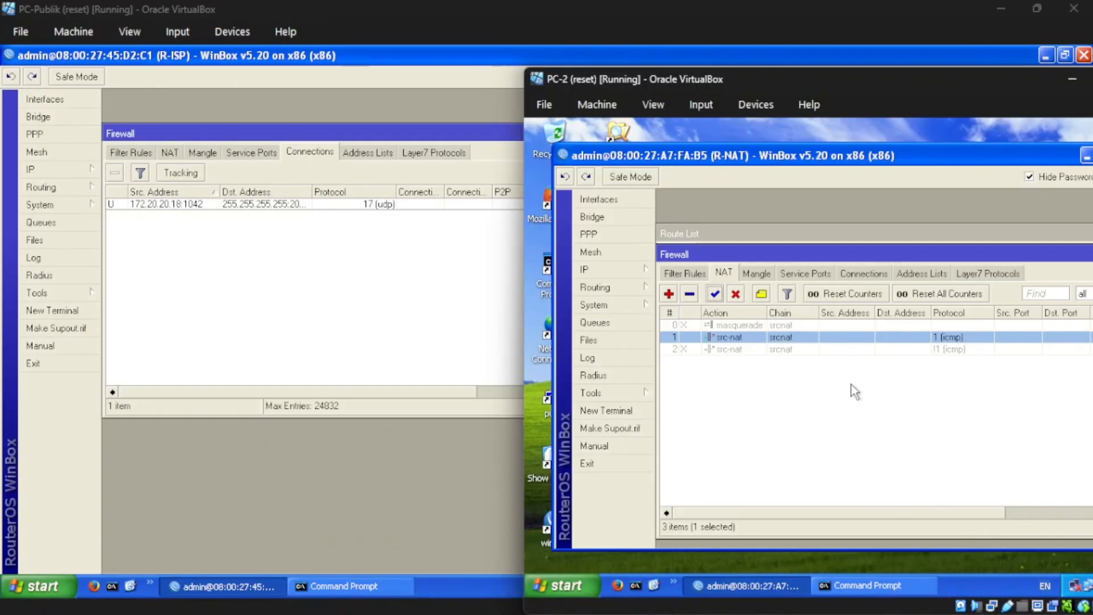
pyautogui.click(1086, 155)
pyautogui.click(840, 582)
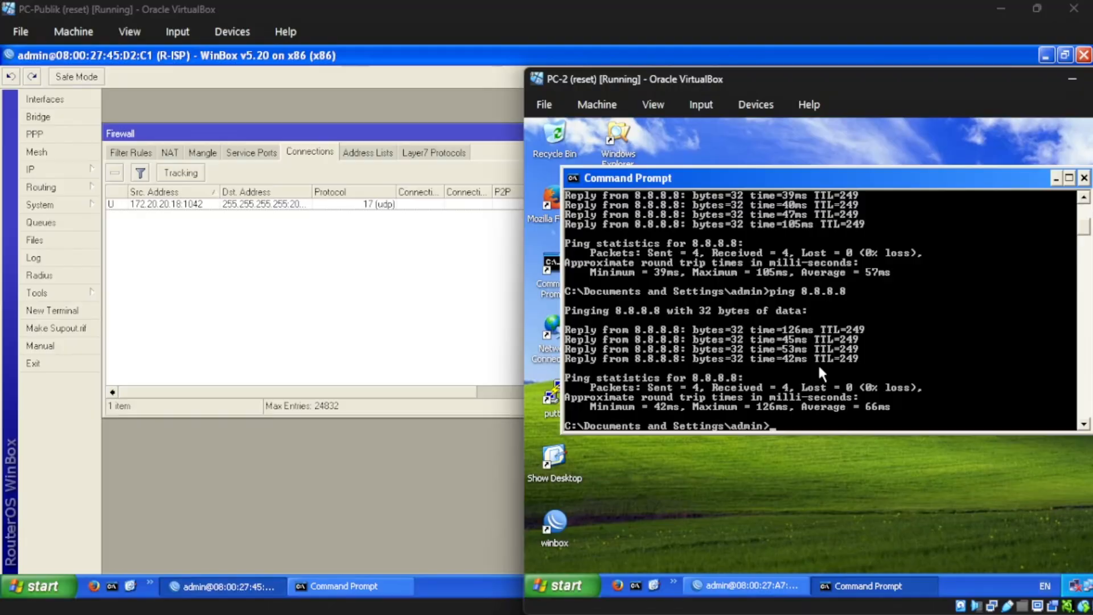
pyautogui.press('Up')
pyautogui.press('Return')
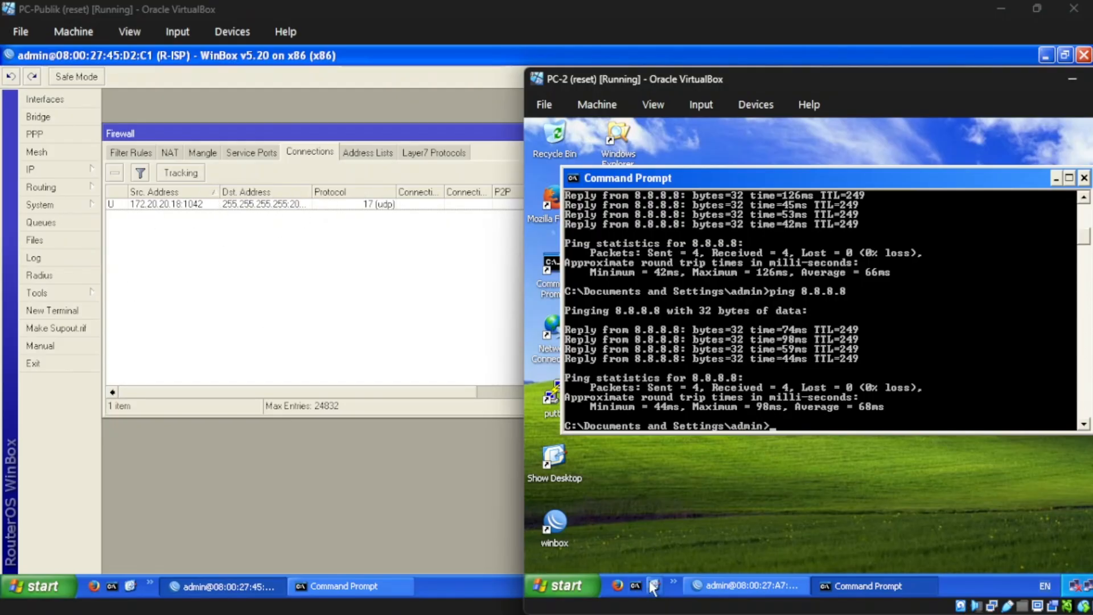
# Step: Disable R-NAT's ICMP src-nat rule on PC-2 and enable the src-nat rule for non-ICMP (!icmp) traffic, following the module's step 6c
pyautogui.moveTo(691, 608)
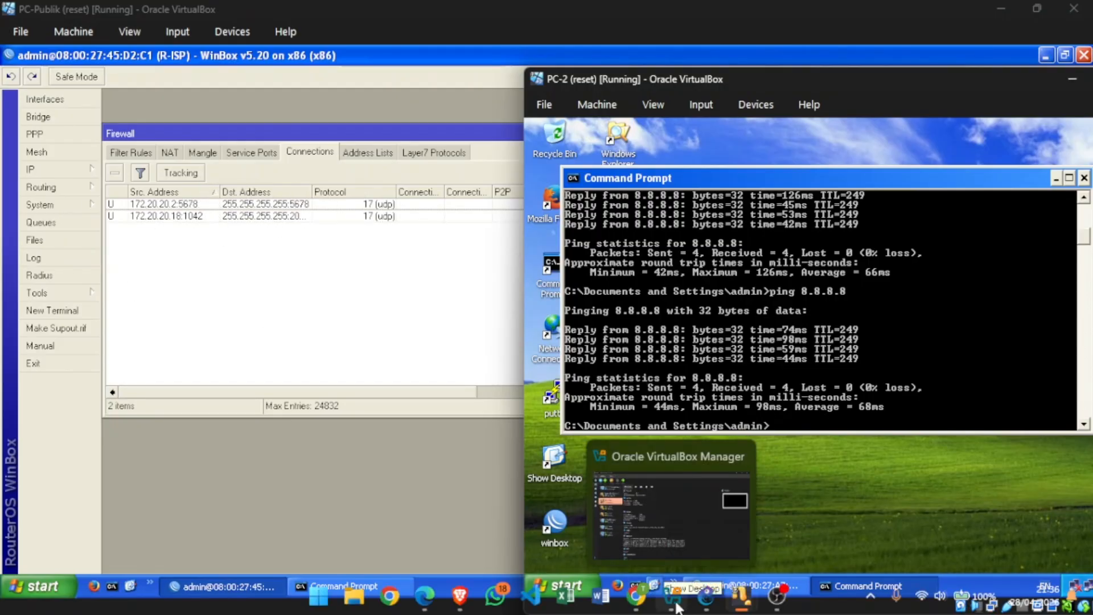
pyautogui.click(636, 598)
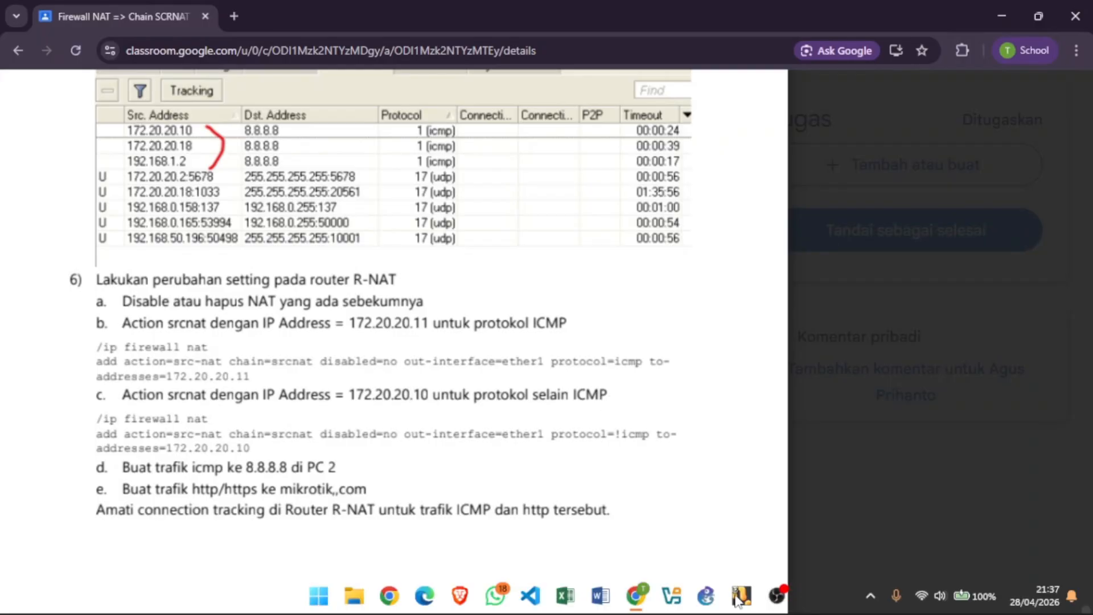
pyautogui.moveTo(740, 598)
pyautogui.click(1000, 517)
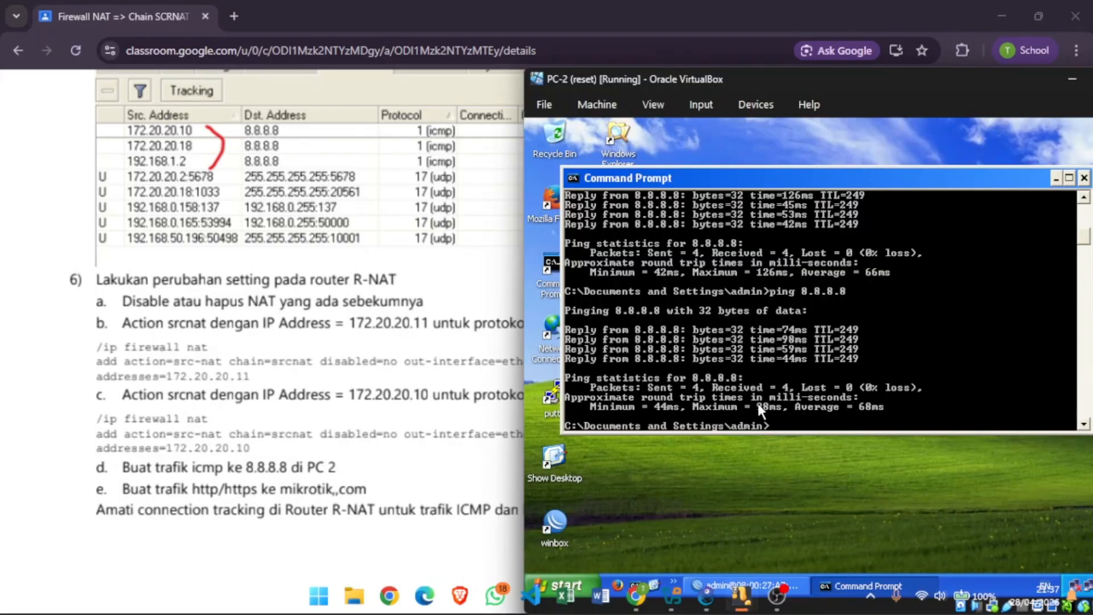
pyautogui.click(776, 586)
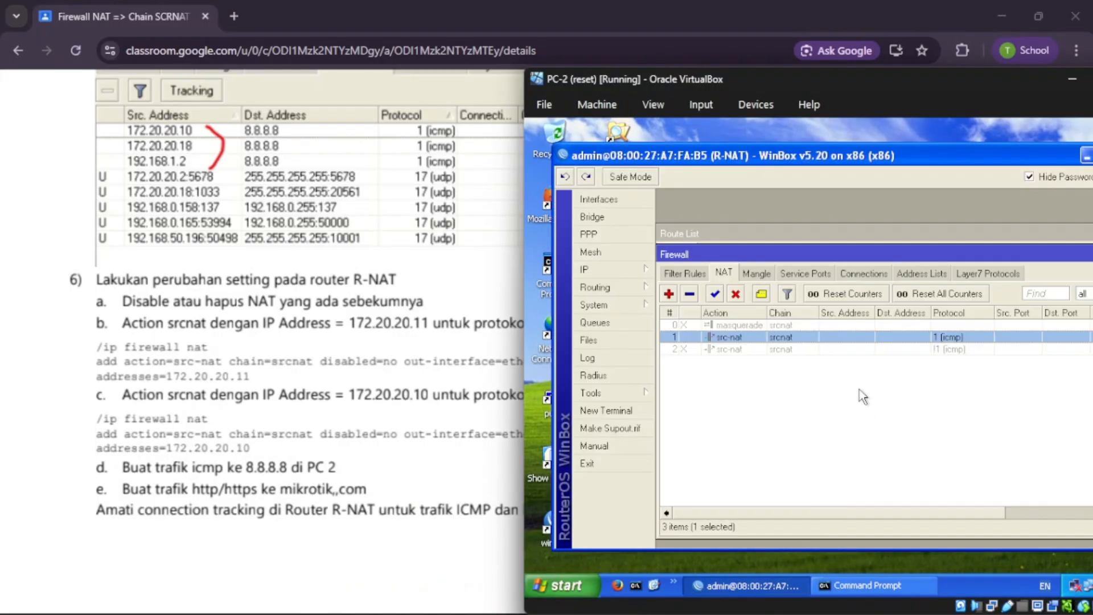
pyautogui.click(736, 294)
pyautogui.click(744, 349)
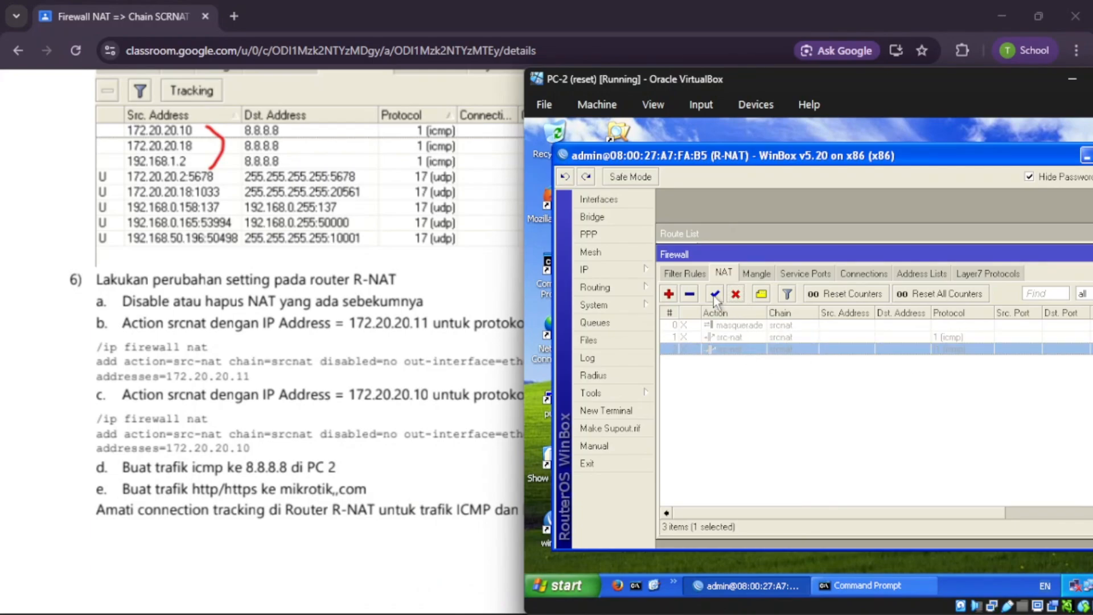
pyautogui.click(735, 335)
pyautogui.click(736, 349)
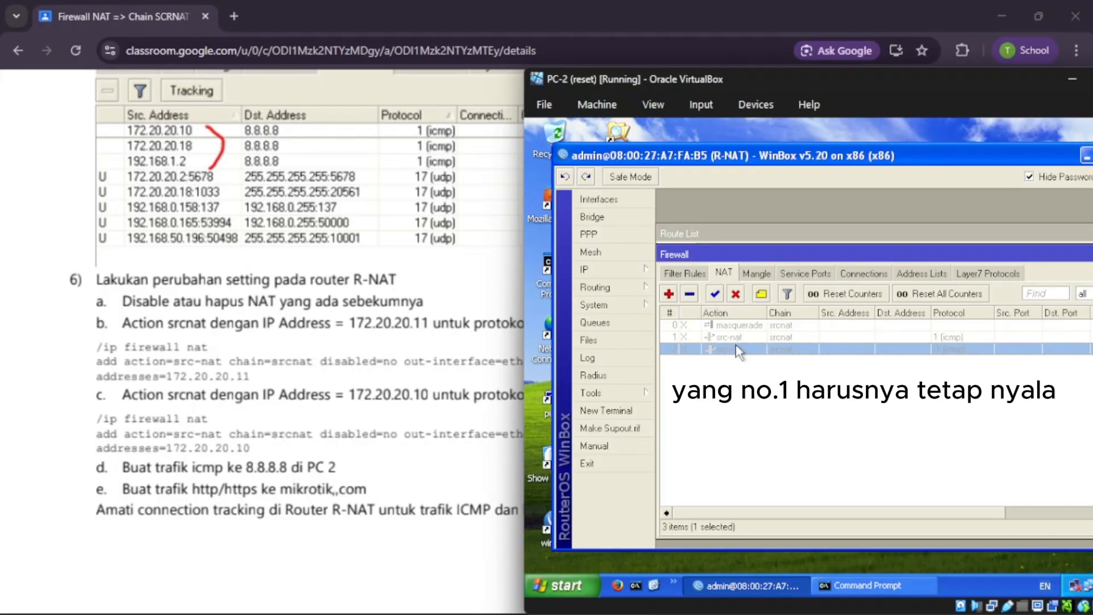
pyautogui.click(715, 295)
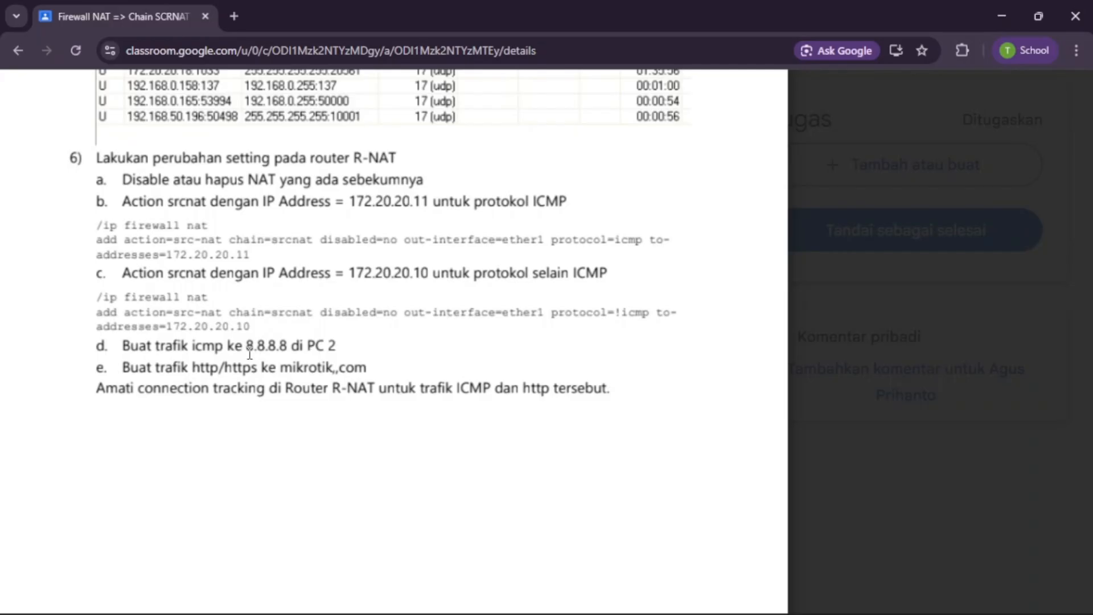
# Step: Clear PC-2's Command Prompt and ping 8.8.8.8 while checking R-NAT's connection list for the ICMP entry
pyautogui.moveTo(749, 593)
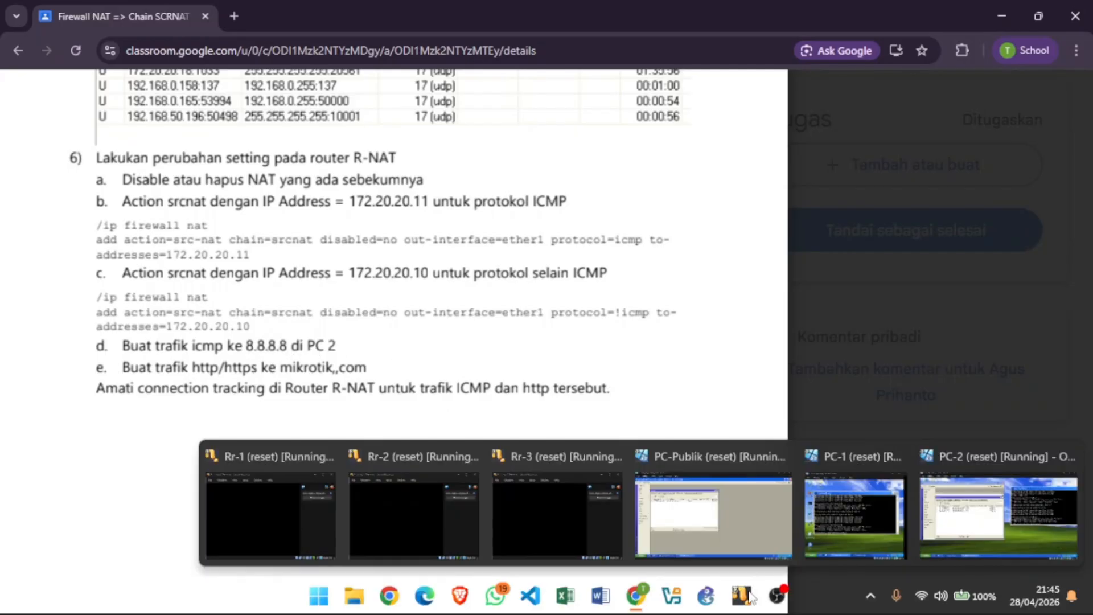
pyautogui.click(990, 540)
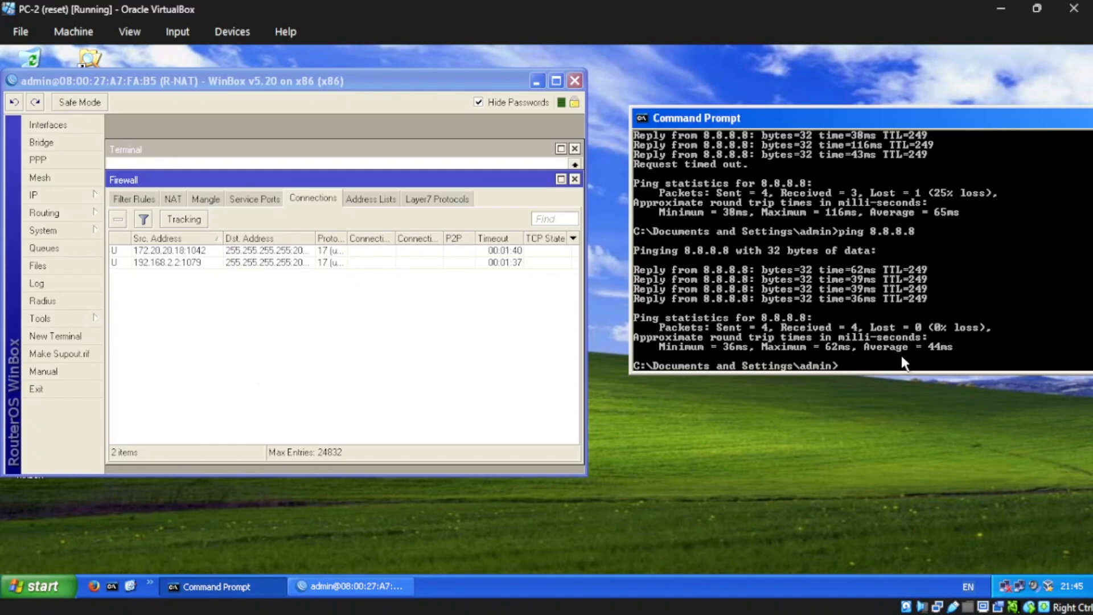
pyautogui.write('p')
pyautogui.press('BackSpace')
pyautogui.write('cls')
pyautogui.press('Return')
pyautogui.write('ping')
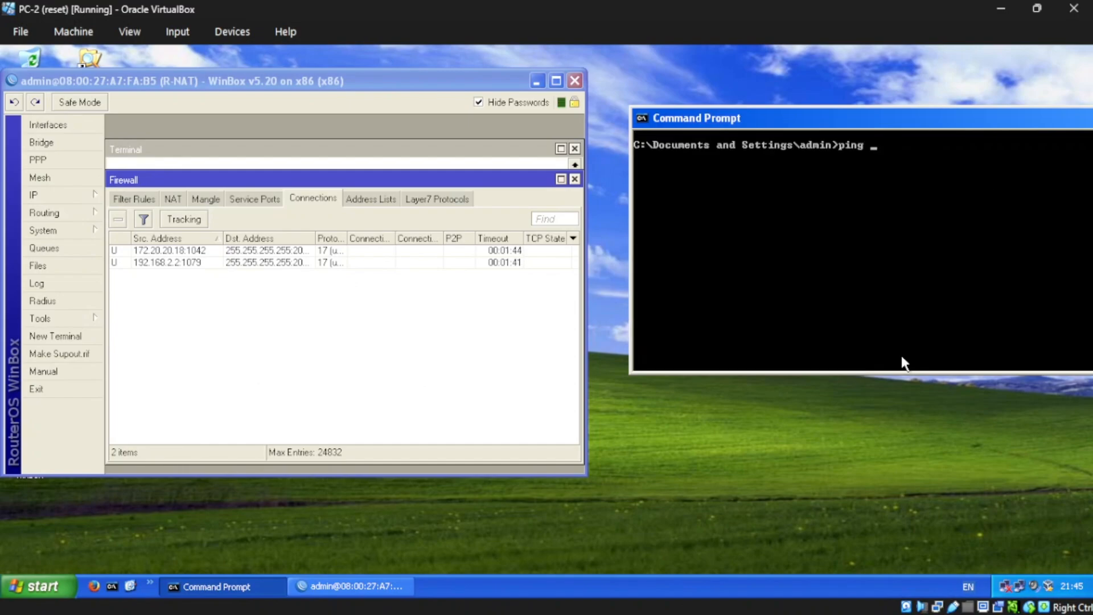
pyautogui.write(' 8.8.8.8')
pyautogui.press('Return')
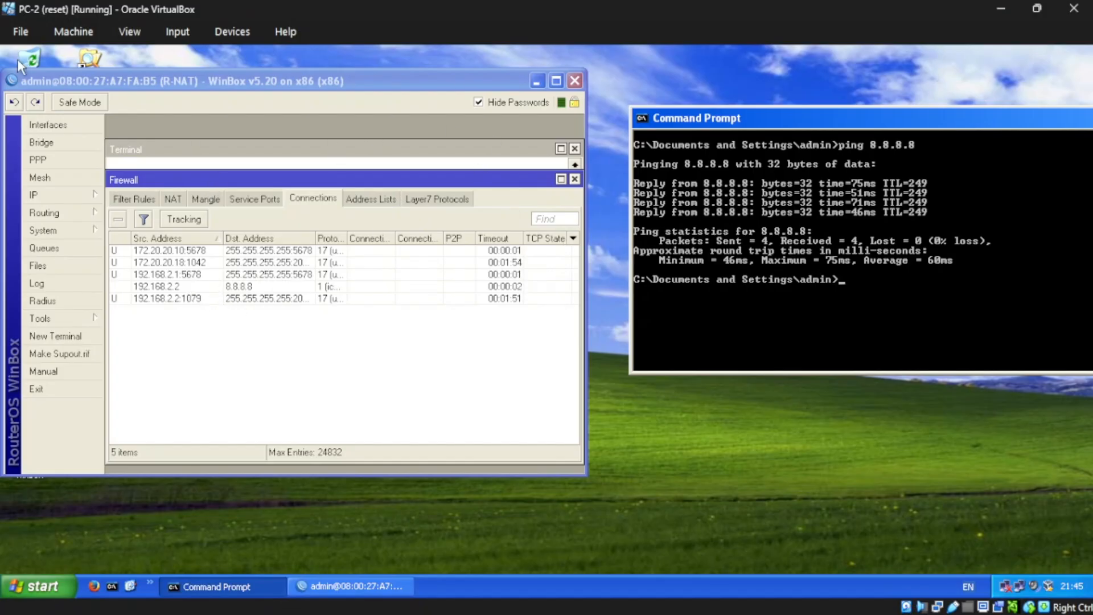
# Step: Reread the module's step 6e, then launch Firefox on PC-2 with the Command Prompt minimized
pyautogui.moveTo(566, 595)
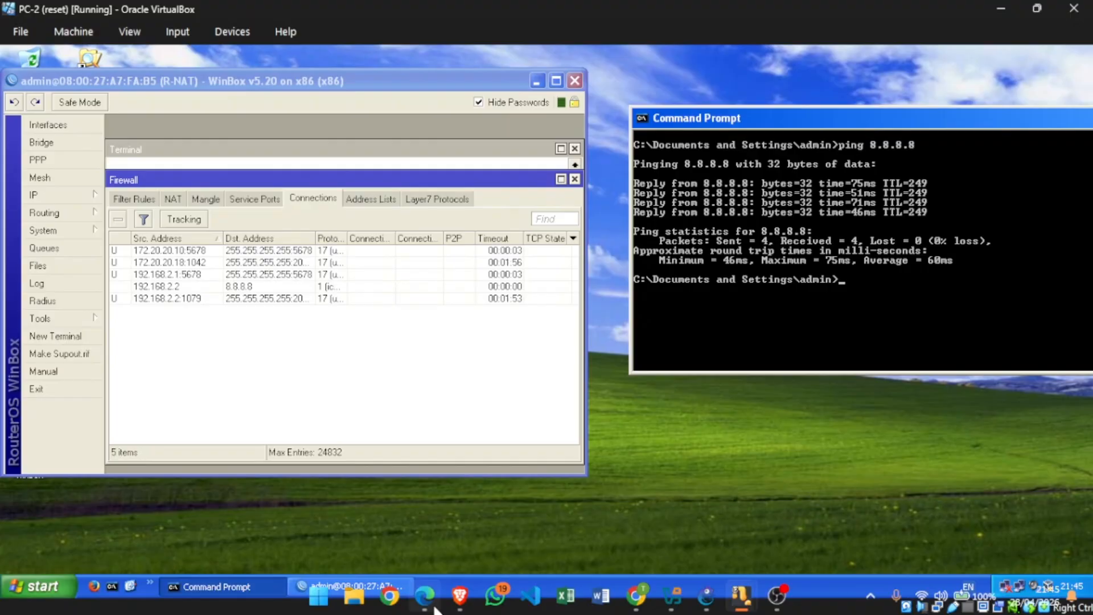
pyautogui.click(649, 610)
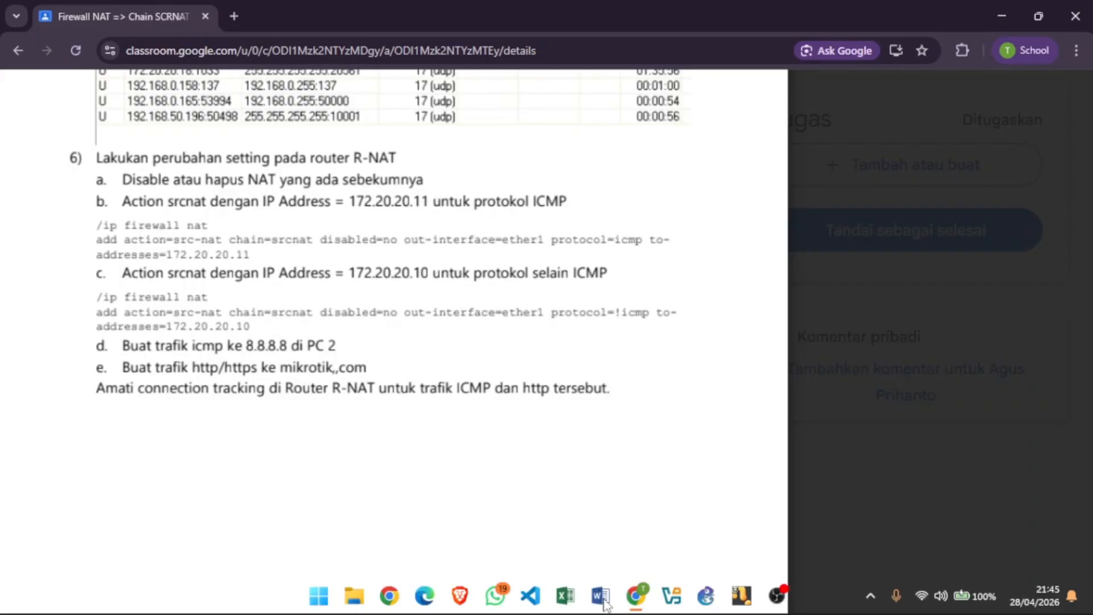
pyautogui.moveTo(707, 596)
pyautogui.moveTo(742, 596)
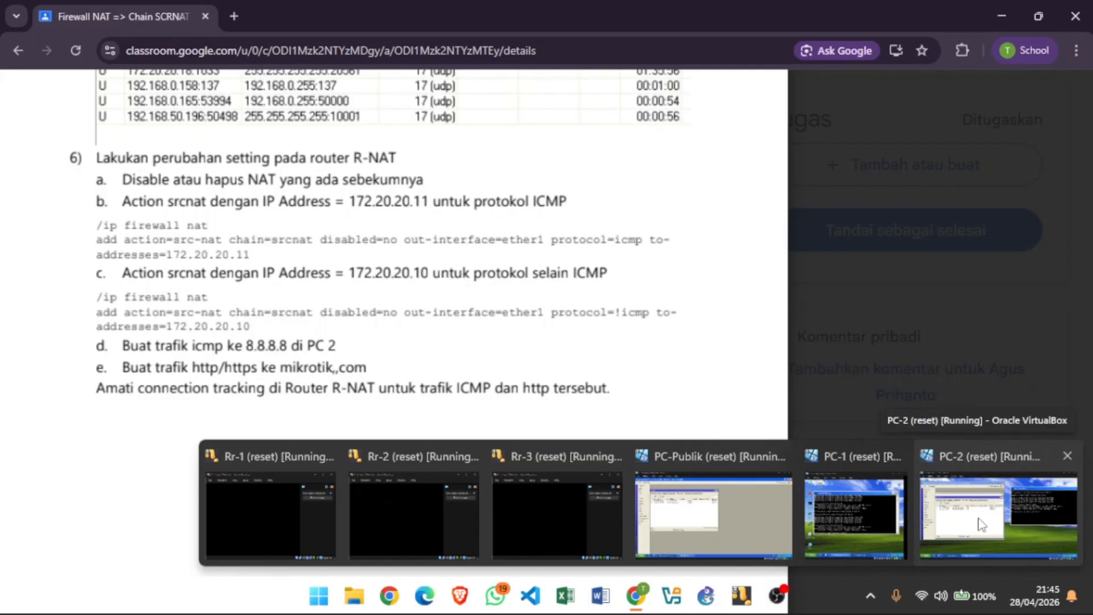
pyautogui.click(980, 522)
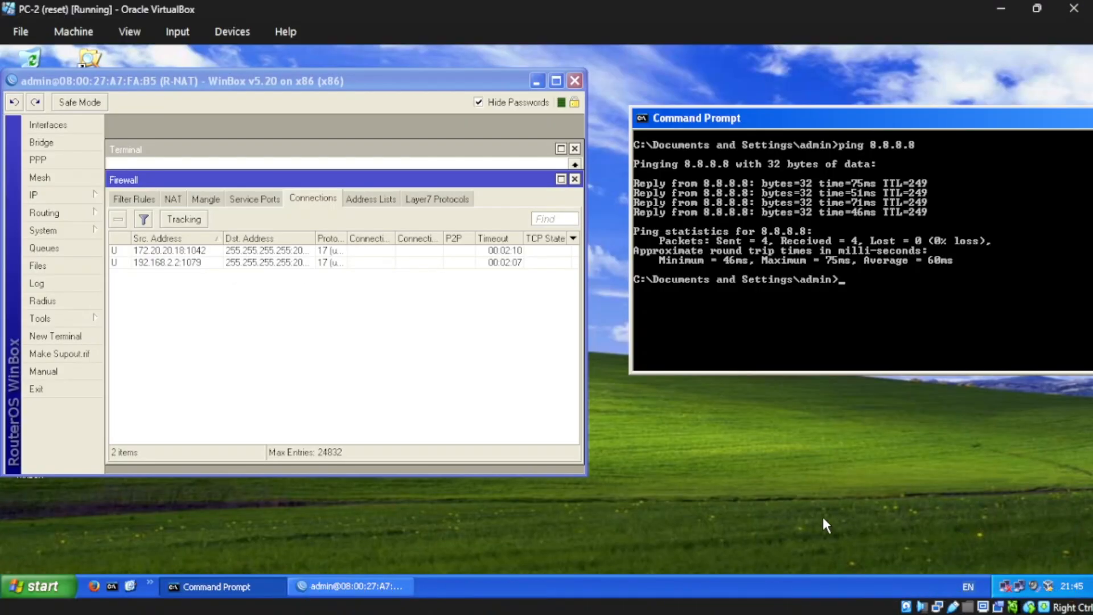
pyautogui.click(94, 583)
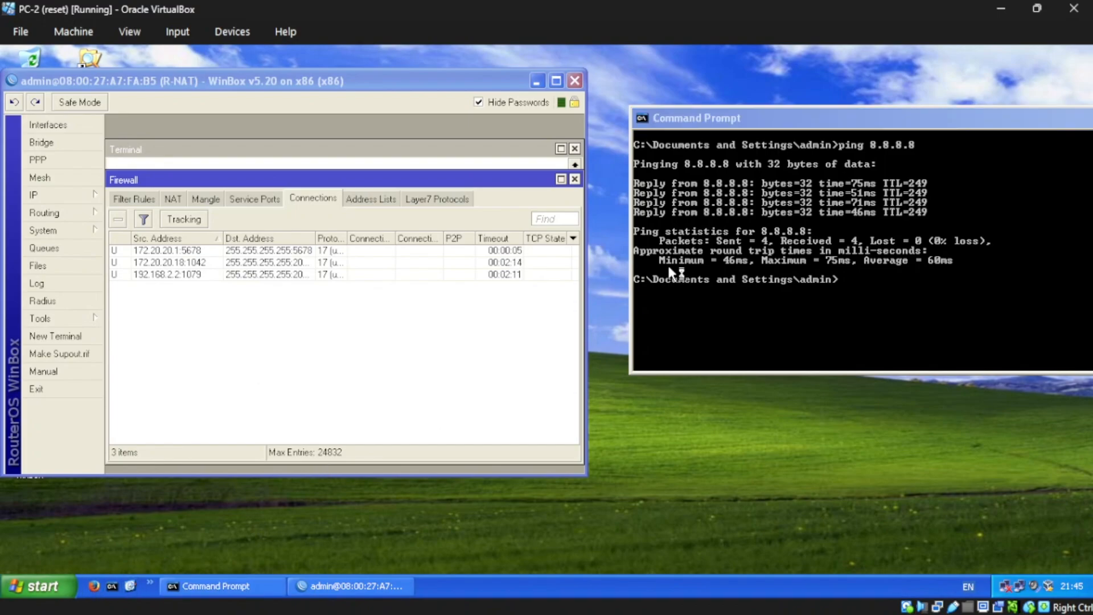
pyautogui.moveTo(1044, 120); pyautogui.dragTo(899, 117)
pyautogui.click(973, 121)
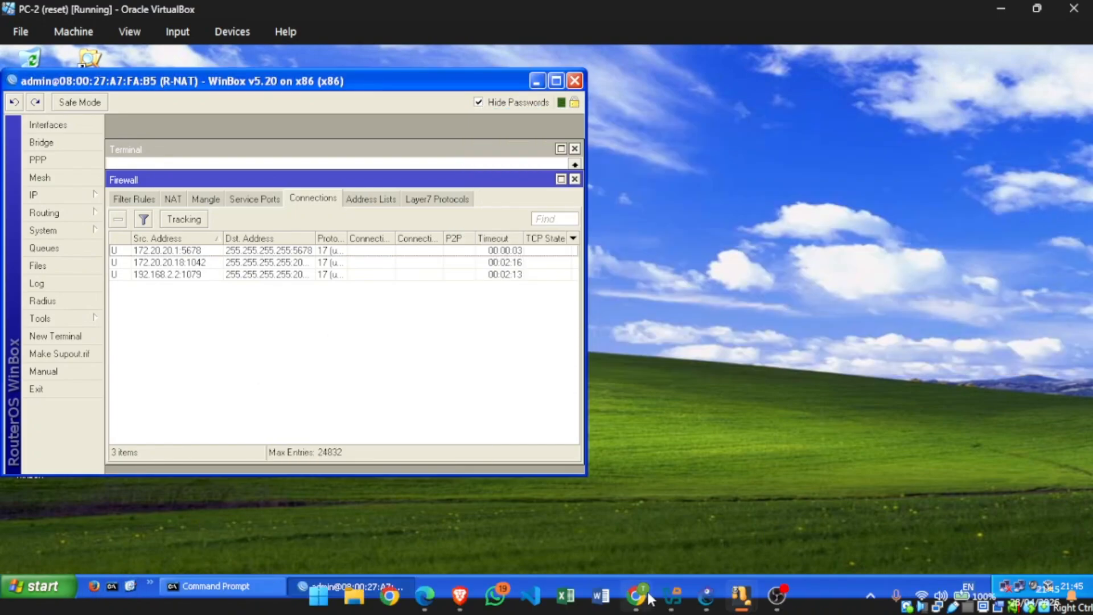
# Step: Load google.co.id in Firefox on PC-2 and check the web traffic in R-NAT's connection list beside the browser
pyautogui.click(638, 596)
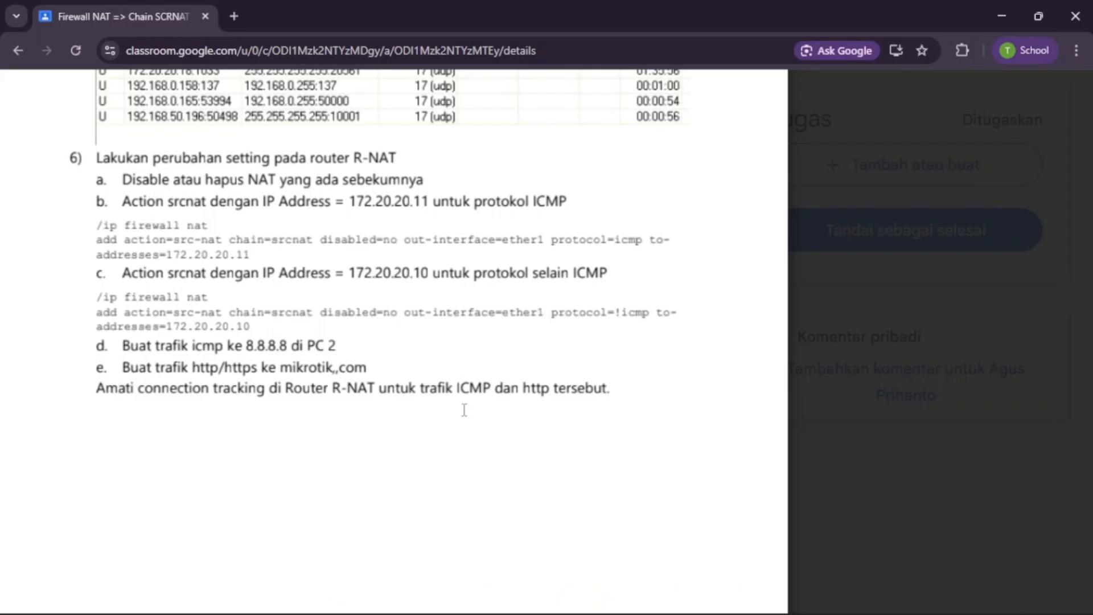
pyautogui.moveTo(743, 601)
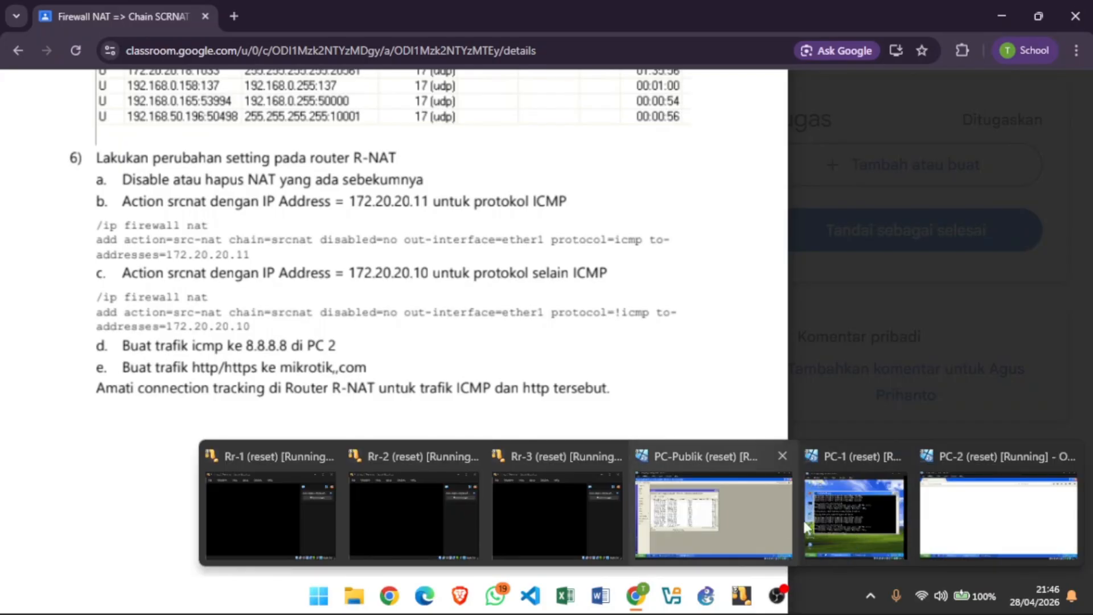
pyautogui.click(999, 507)
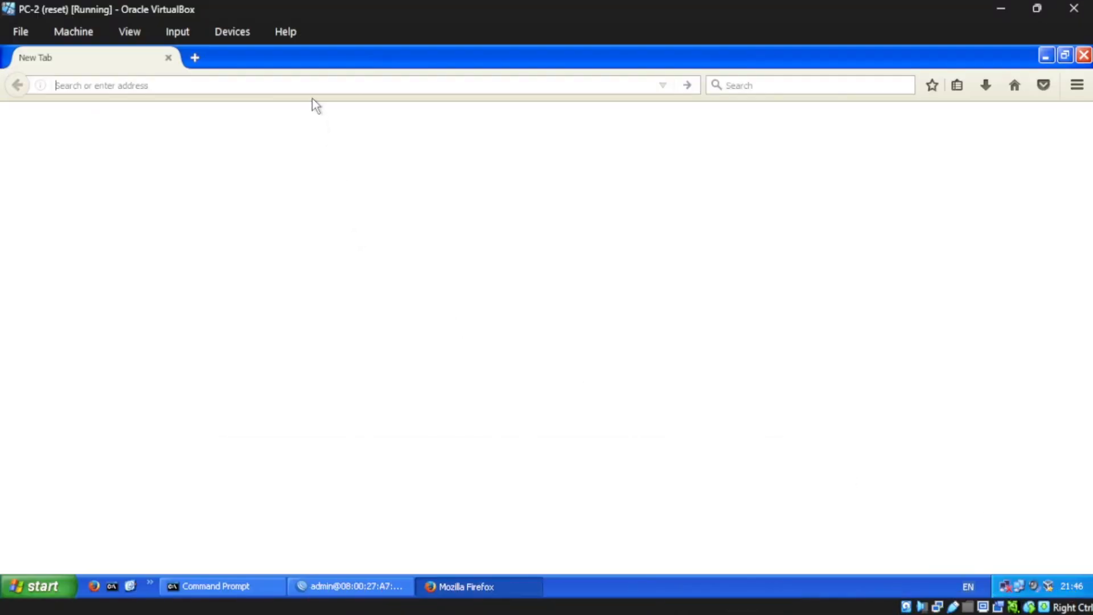
pyautogui.write('google.co.id/')
pyautogui.press('Return')
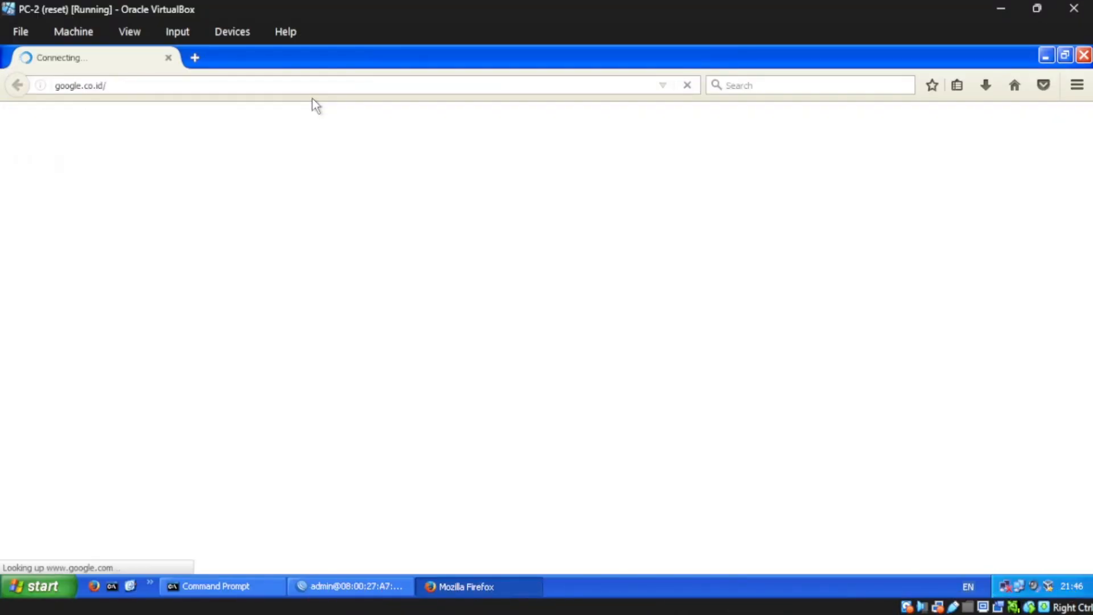
pyautogui.click(334, 586)
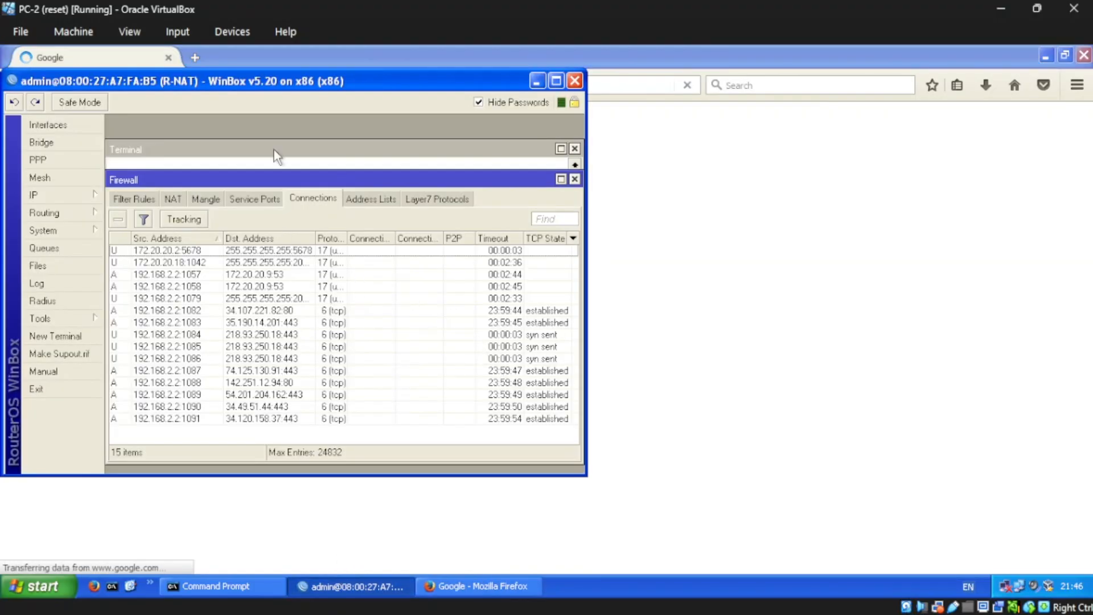
pyautogui.moveTo(297, 88); pyautogui.dragTo(837, 90)
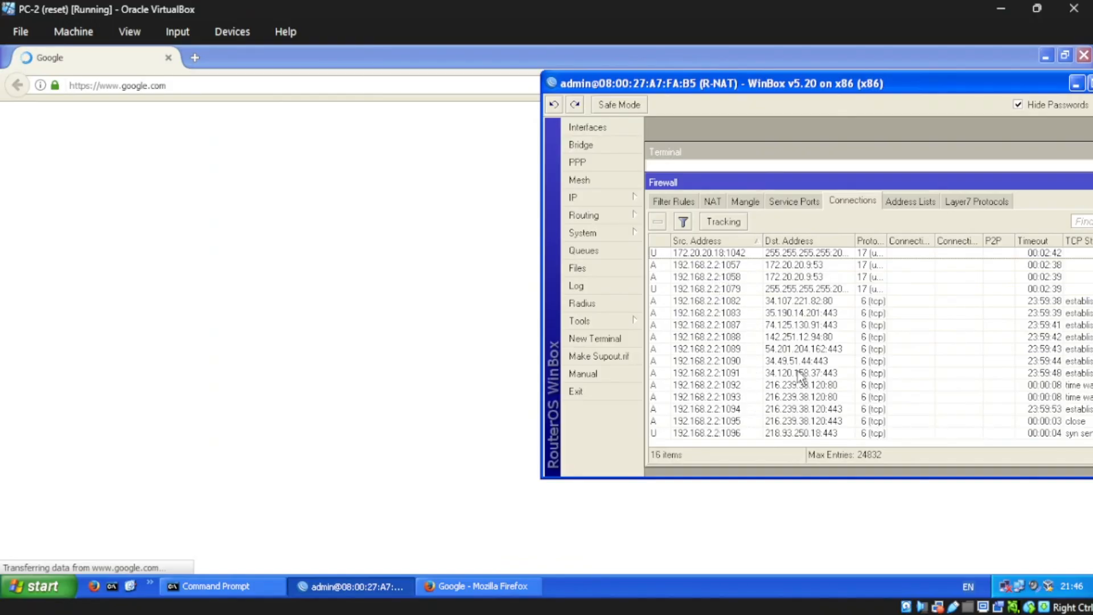
# Step: Check the loaded Google page in Firefox on PC-2 and review the TCP entries in R-NAT's connection list
pyautogui.moveTo(1062, 84); pyautogui.dragTo(955, 86)
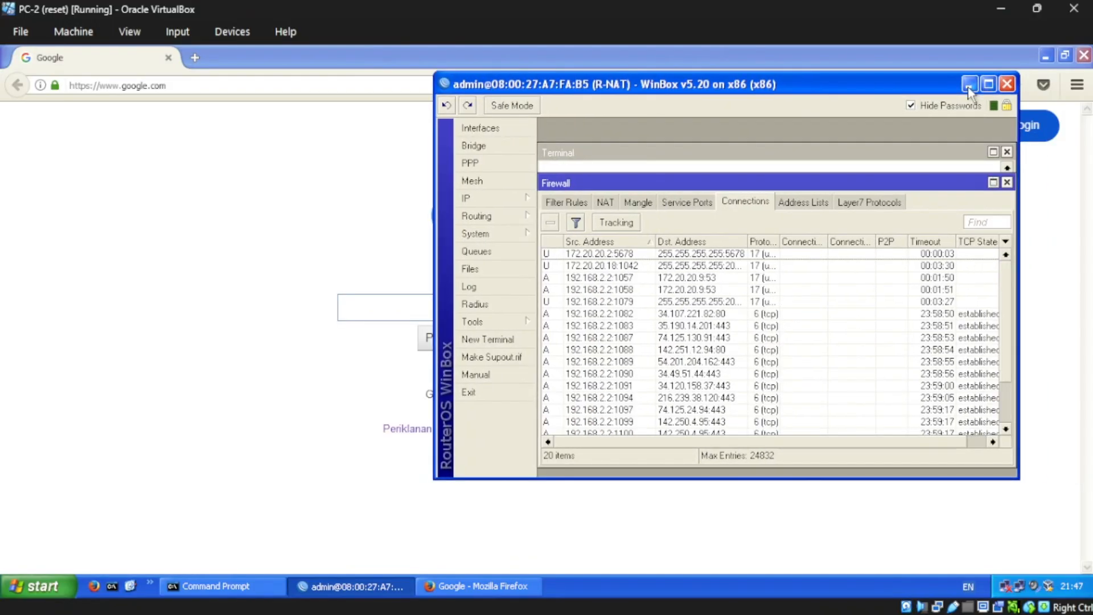
pyautogui.click(969, 85)
pyautogui.moveTo(742, 610)
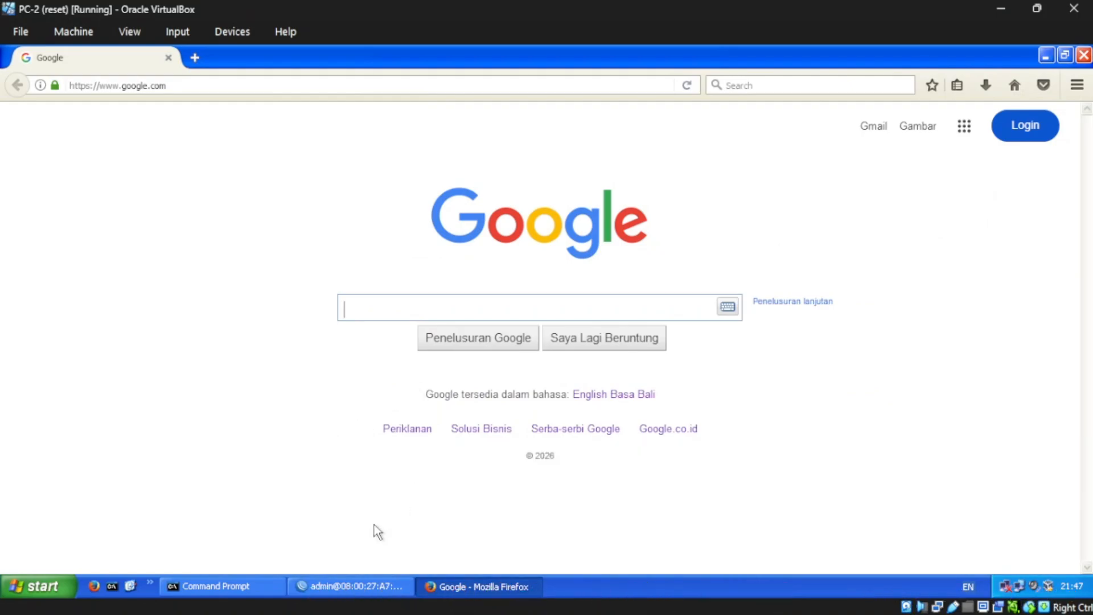
pyautogui.click(377, 591)
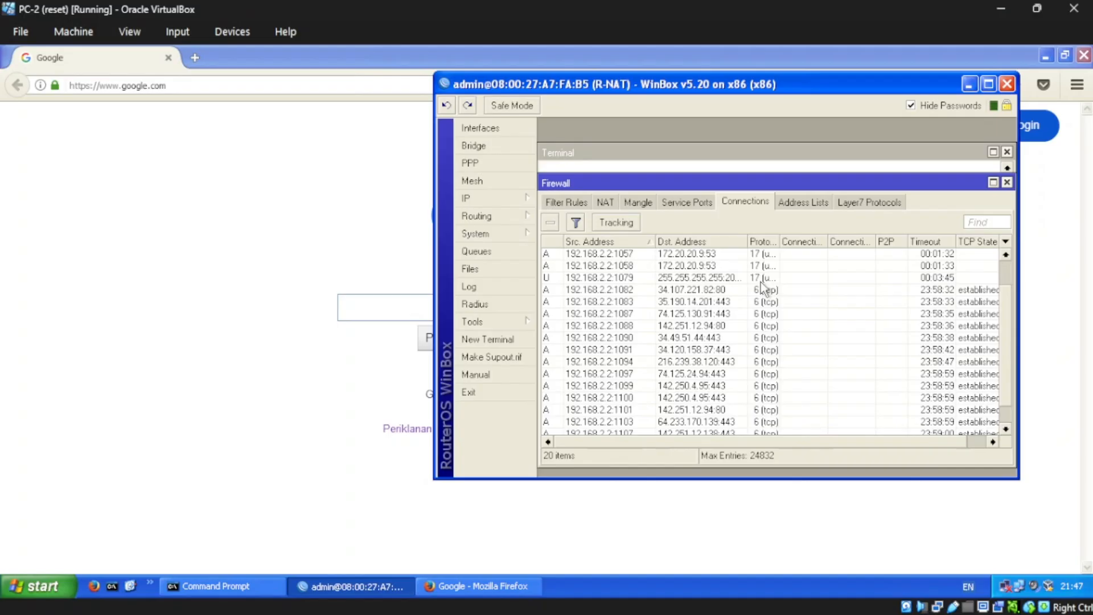
# Step: Switch to PC-Publik to examine the web traffic's source addresses in R-ISP's connection list, and reread the module's step 6 in Chrome
pyautogui.moveTo(817, 602)
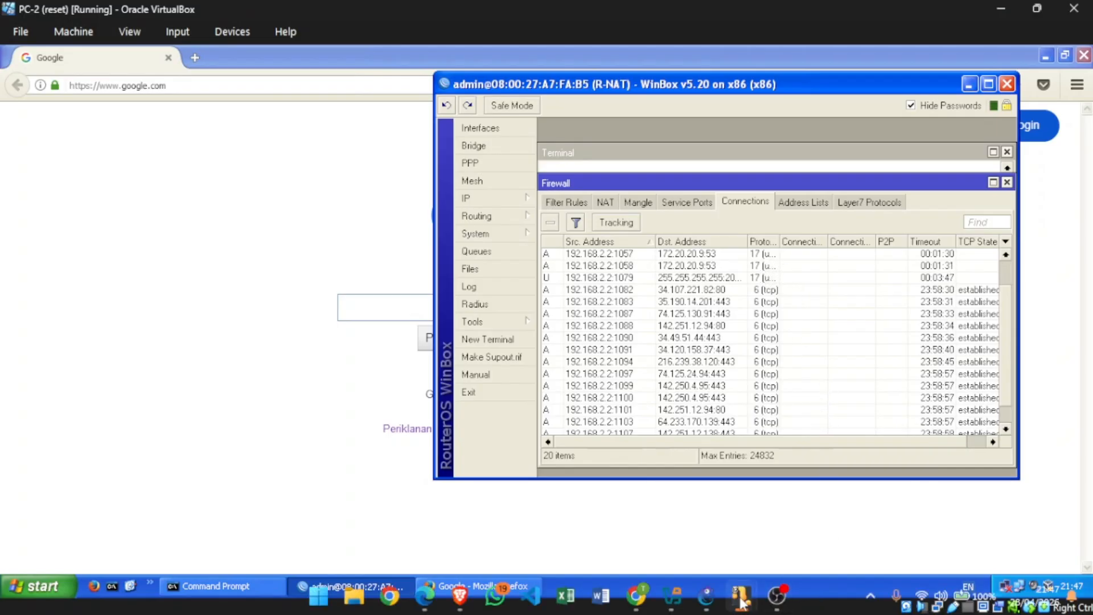
pyautogui.moveTo(741, 602)
pyautogui.click(774, 519)
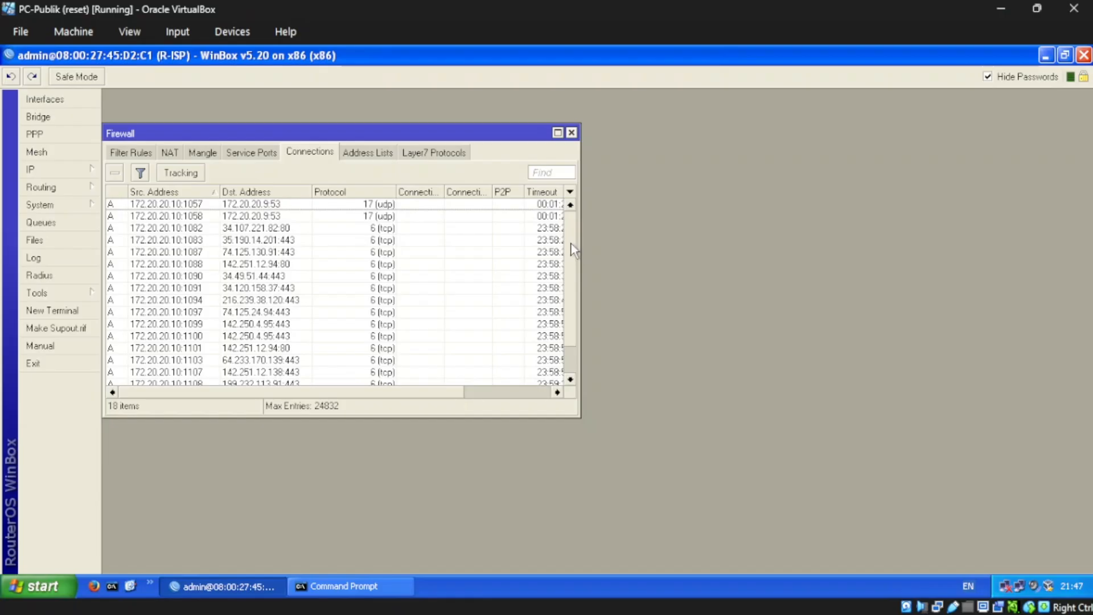
pyautogui.scroll(-1, 573, 254)
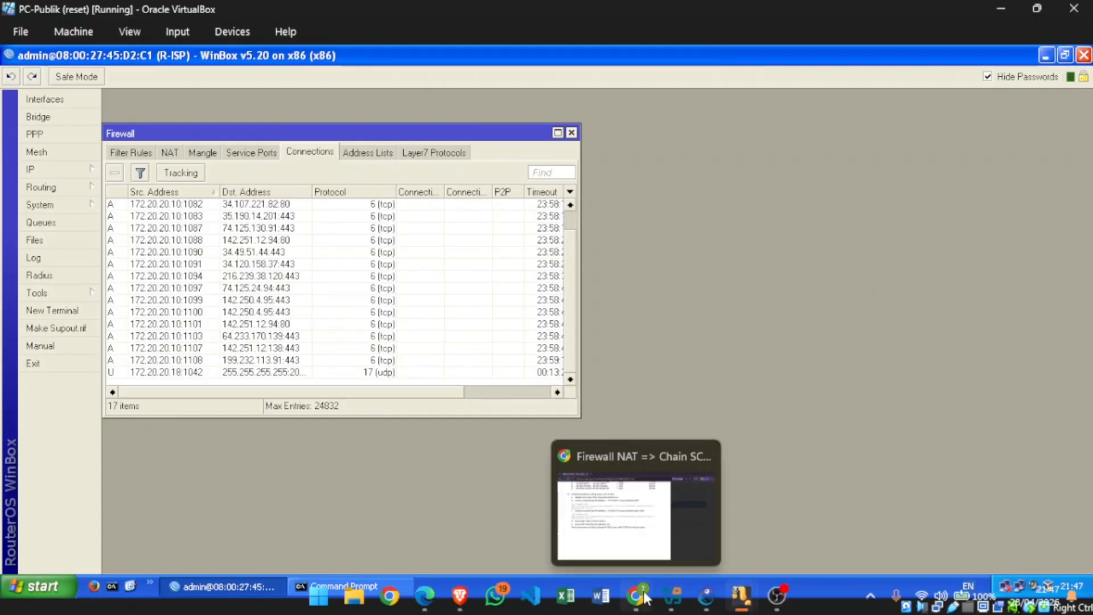
pyautogui.click(651, 595)
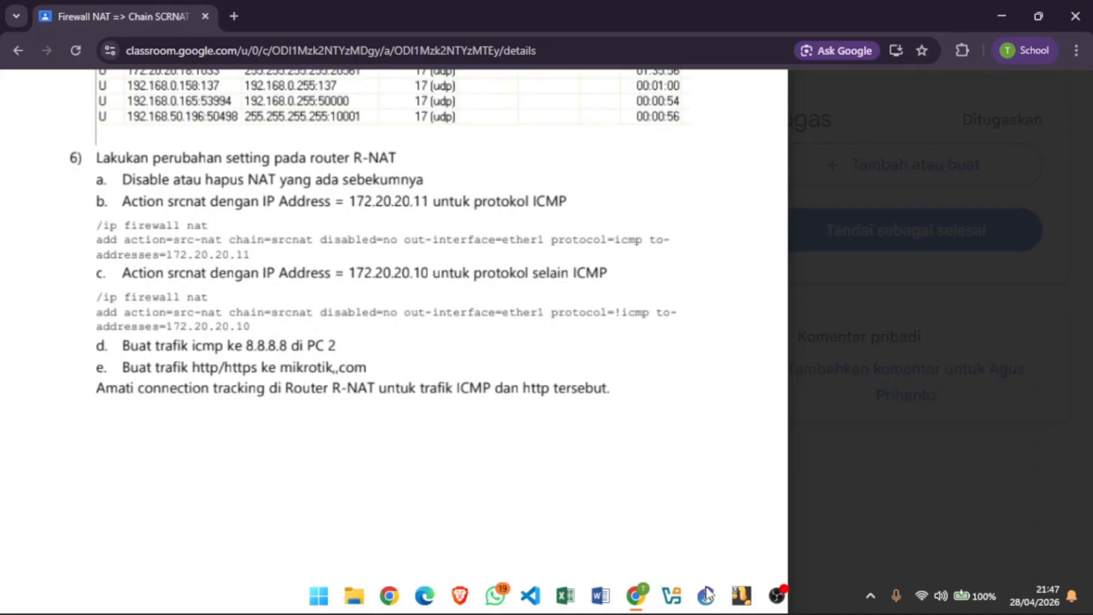
pyautogui.moveTo(743, 599)
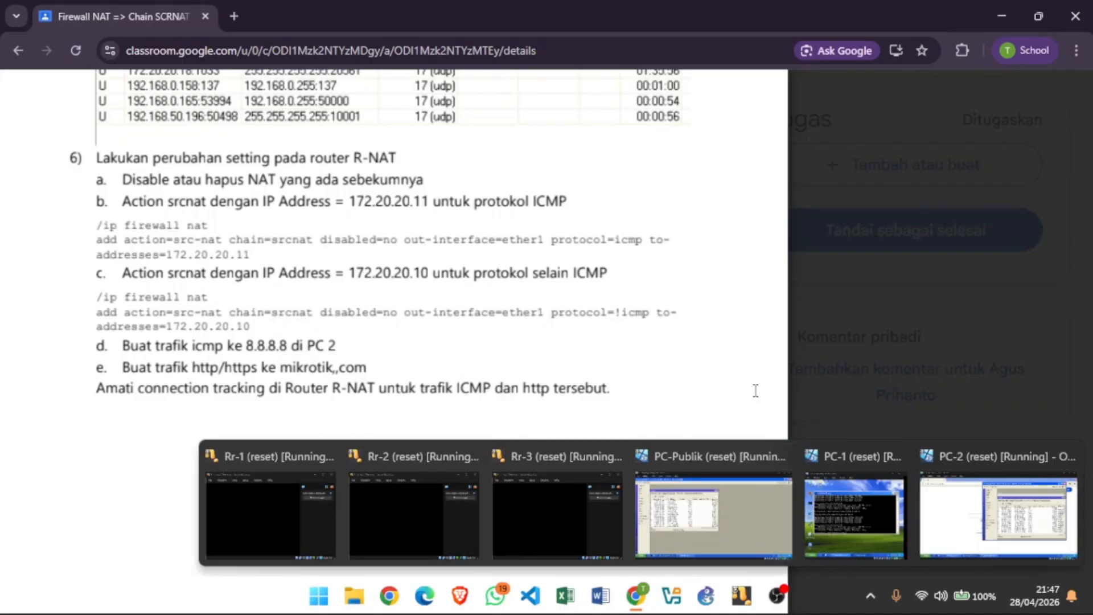